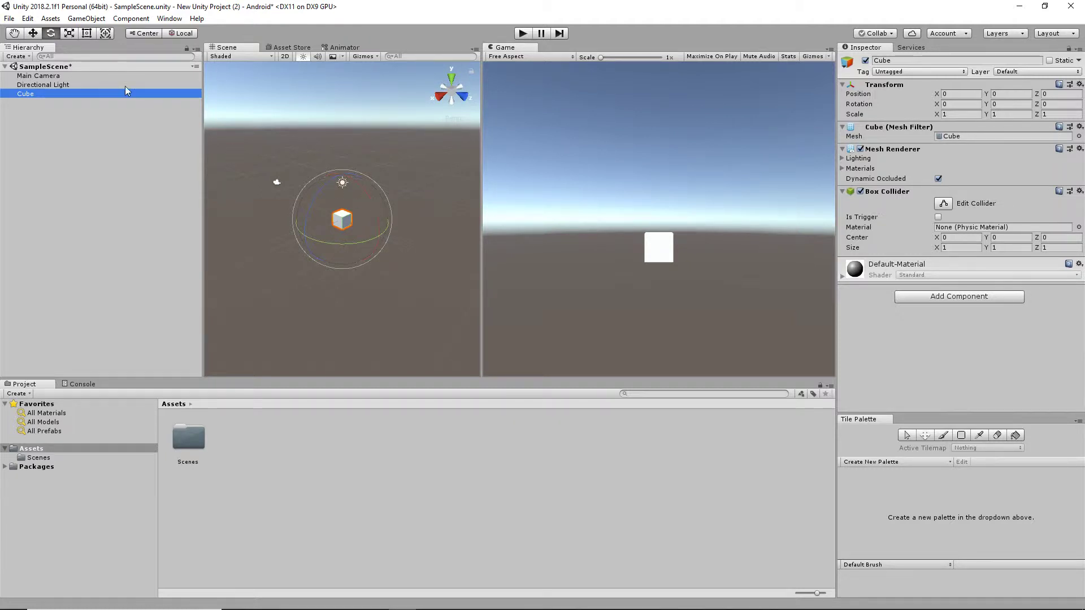
Scale the cube non-uniformly to about 1.49 on X, 1.36 on Y and 1.82 on Z.
left_click(36, 34)
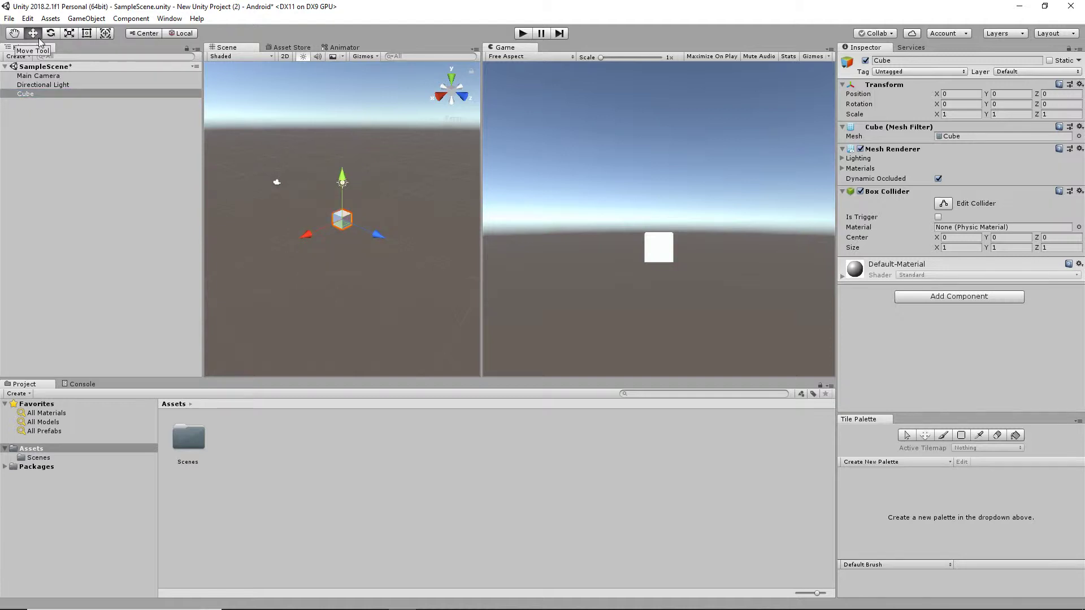
left_click(51, 34)
left_click(69, 35)
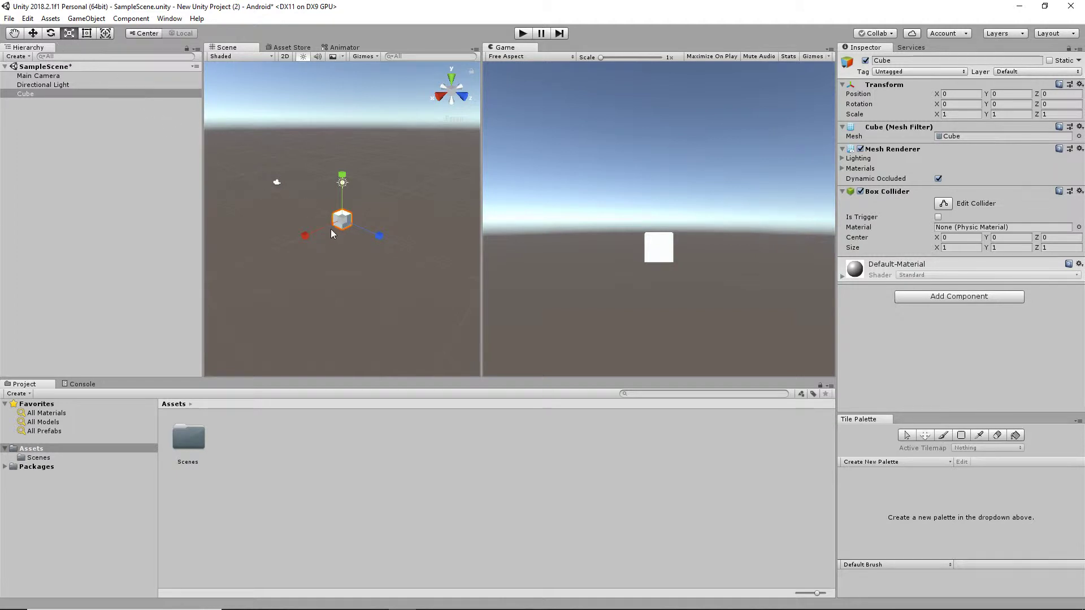
left_click_drag(307, 237, 395, 246)
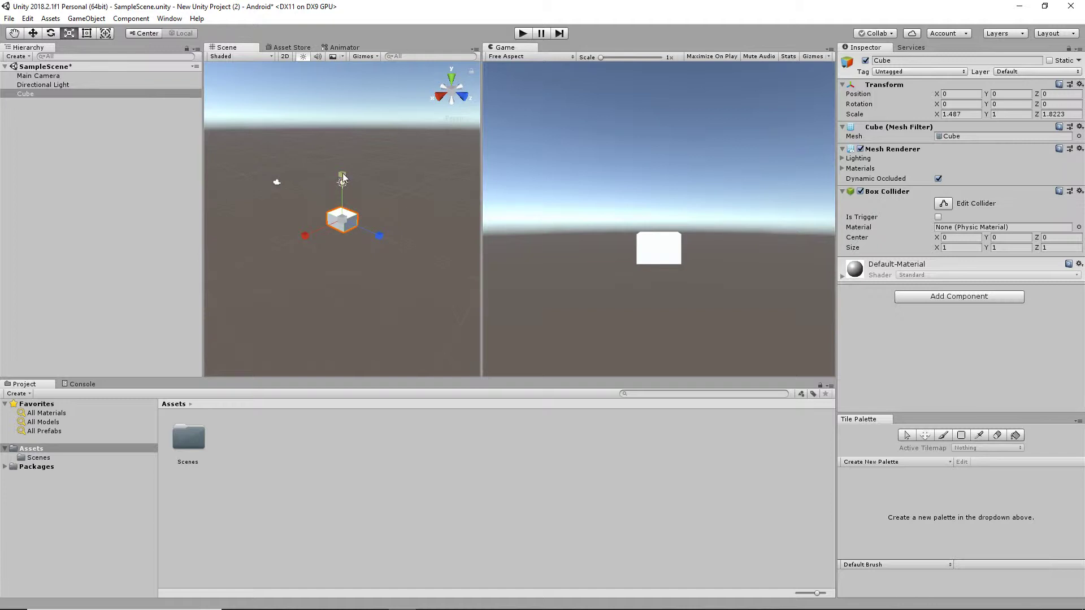
left_click_drag(343, 176, 345, 153)
Move the cube along all three axes to about X -0.72, Y -0.66, Z -1.3.
key("w")
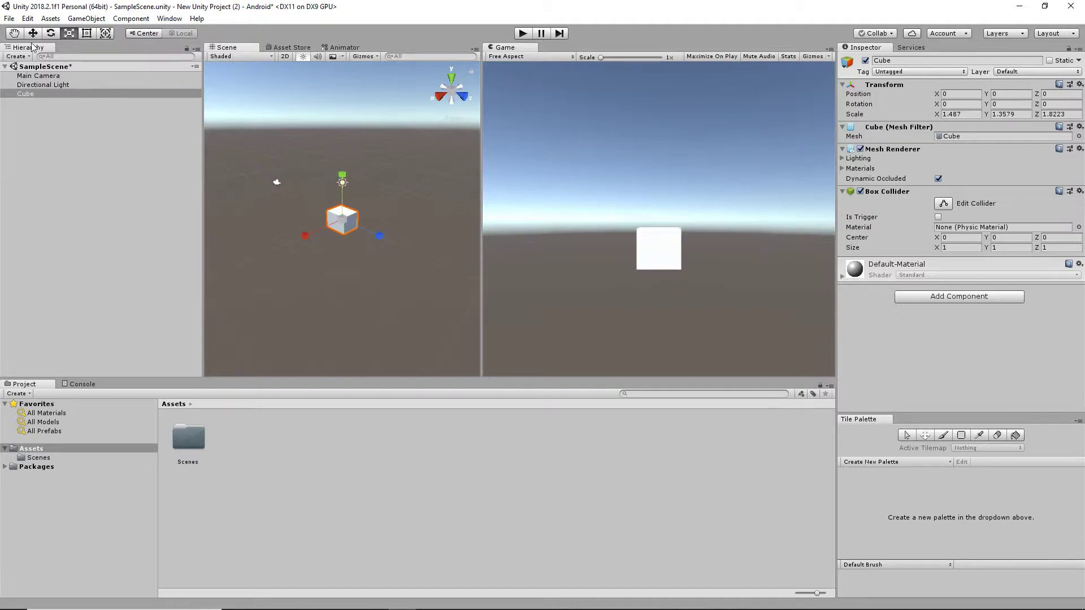
mouse_move(382, 239)
left_mouse_down()
mouse_move(392, 256)
mouse_move(370, 234)
left_mouse_up()
left_click_drag(294, 227, 301, 229)
mouse_move(339, 170)
left_mouse_down()
mouse_move(340, 155)
mouse_move(340, 173)
left_mouse_up()
Rotate the cube to about 20° on X, -0.6° on Y and -5.4° on Z.
left_click(50, 33)
left_click_drag(361, 191, 367, 212)
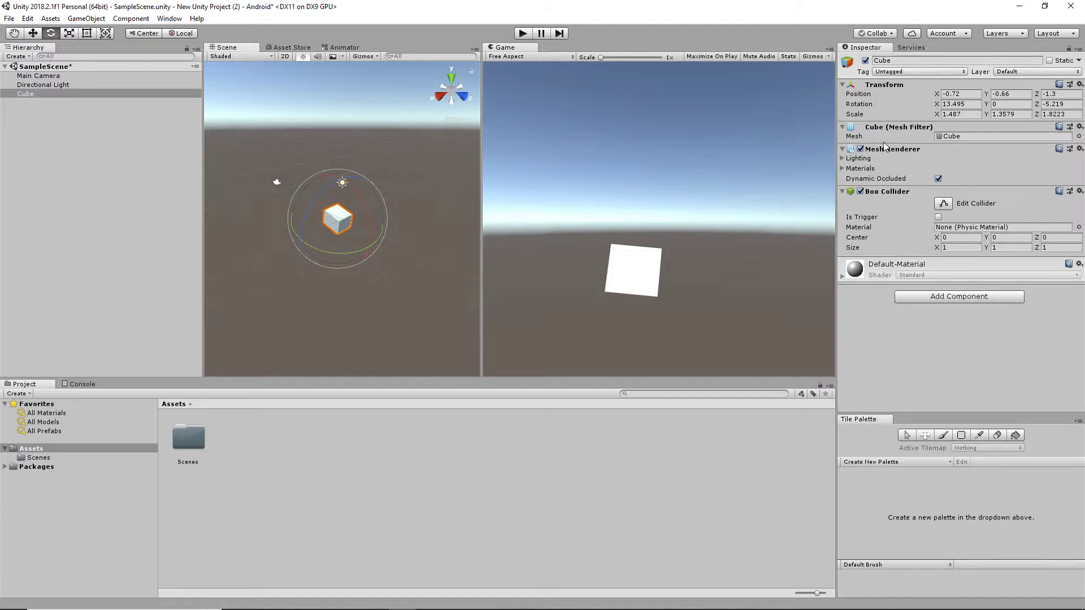
left_click_drag(364, 203, 365, 197)
left_click_drag(363, 202, 391, 203)
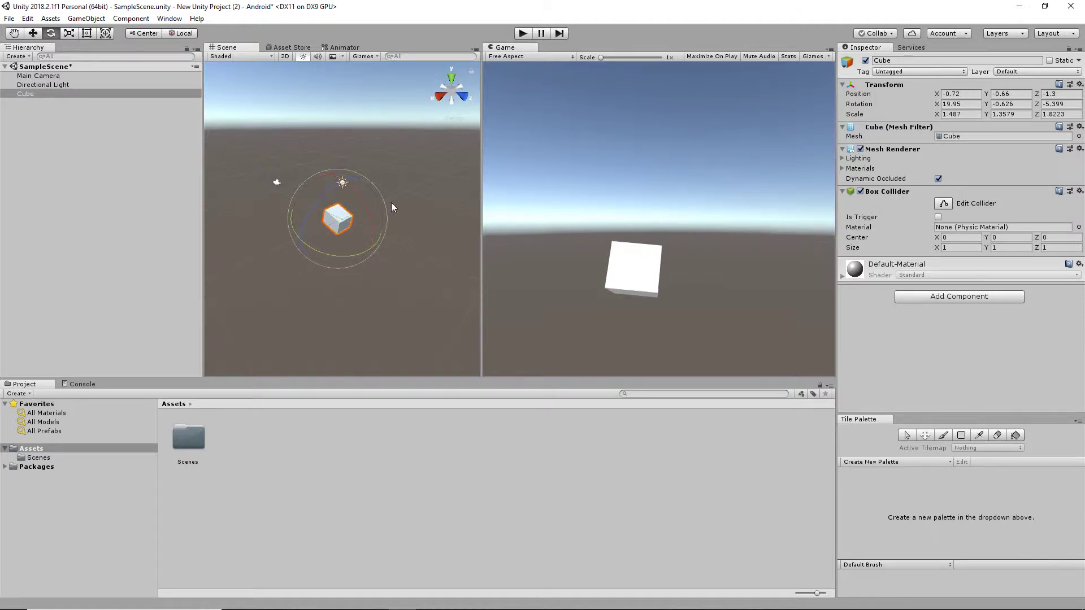
Set the cube's position to 0 on X, Y and Z, and turn it slightly further to about 20.7° on X.
left_click(972, 93)
type("0")
left_click(1023, 93)
type("0")
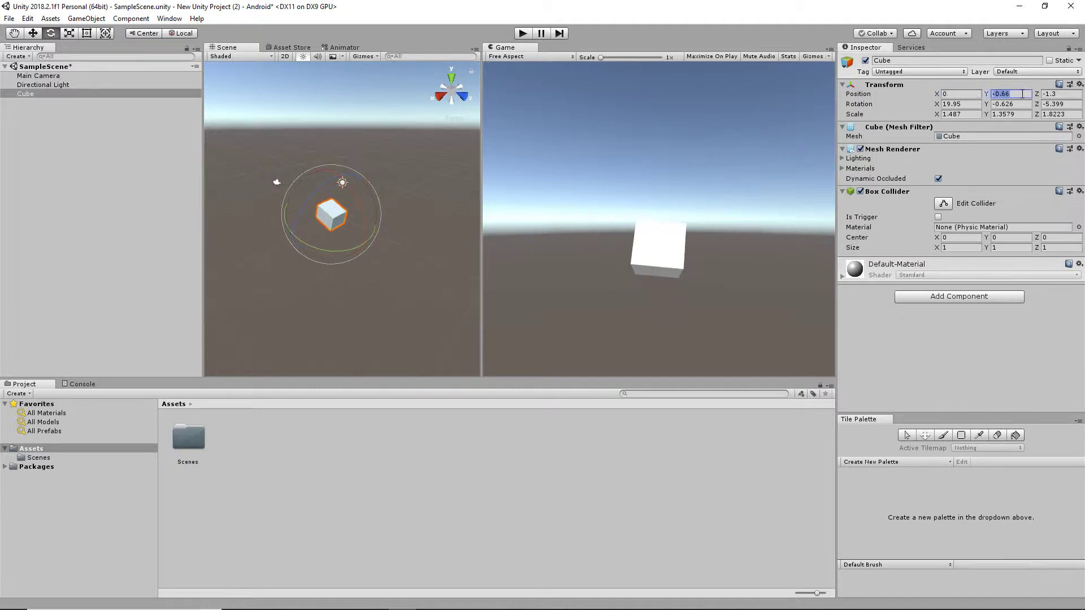
left_click(1062, 94)
type("0")
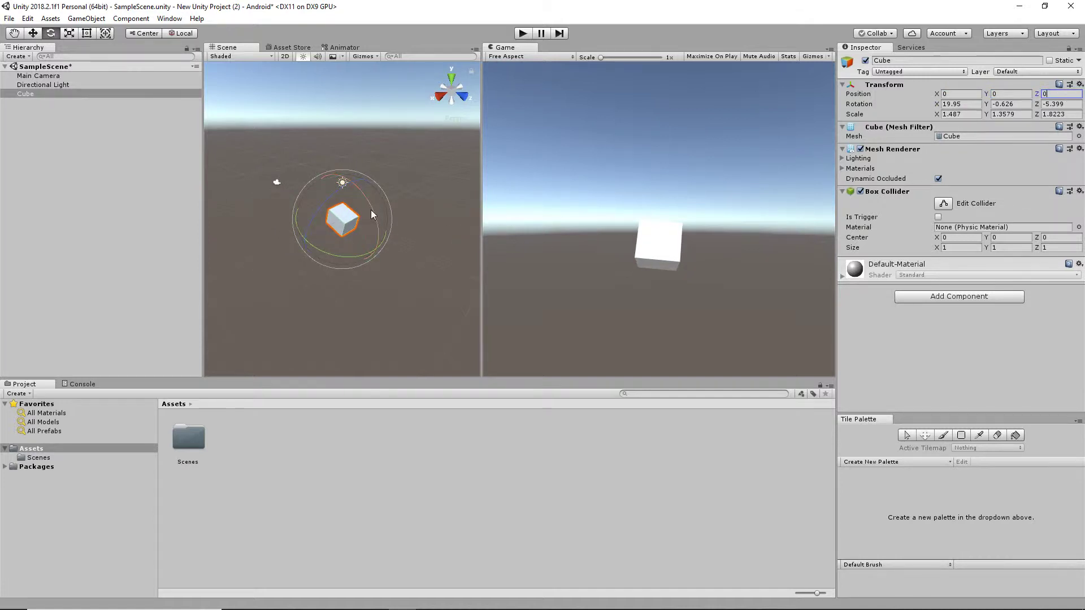
mouse_move(371, 208)
left_mouse_down()
mouse_move(362, 188)
mouse_move(388, 229)
mouse_move(377, 202)
left_mouse_up()
Create a new material asset and name it blue.
left_click(51, 19)
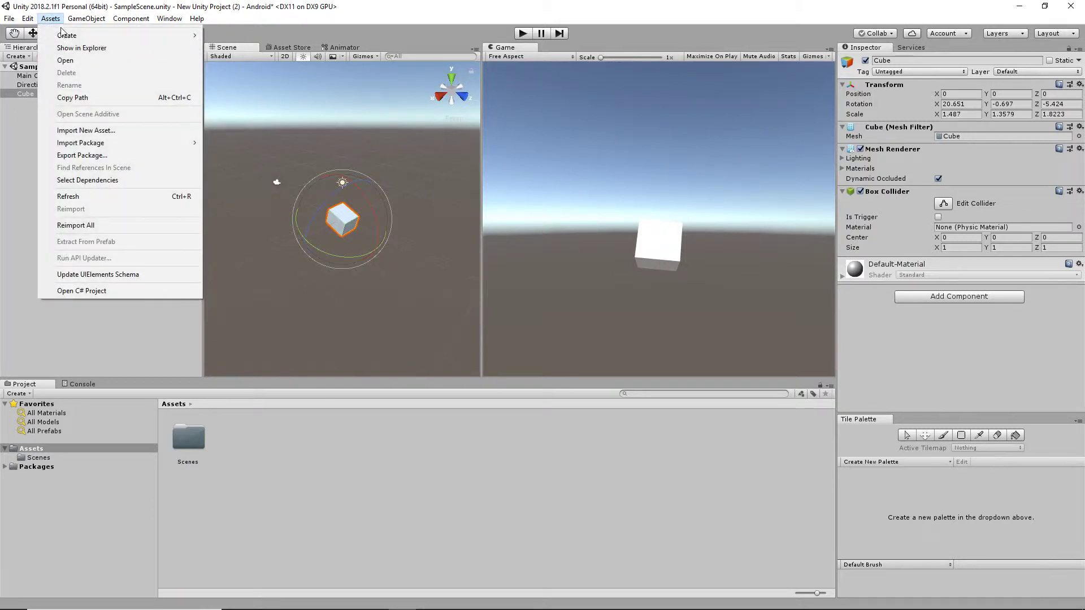
mouse_move(67, 35)
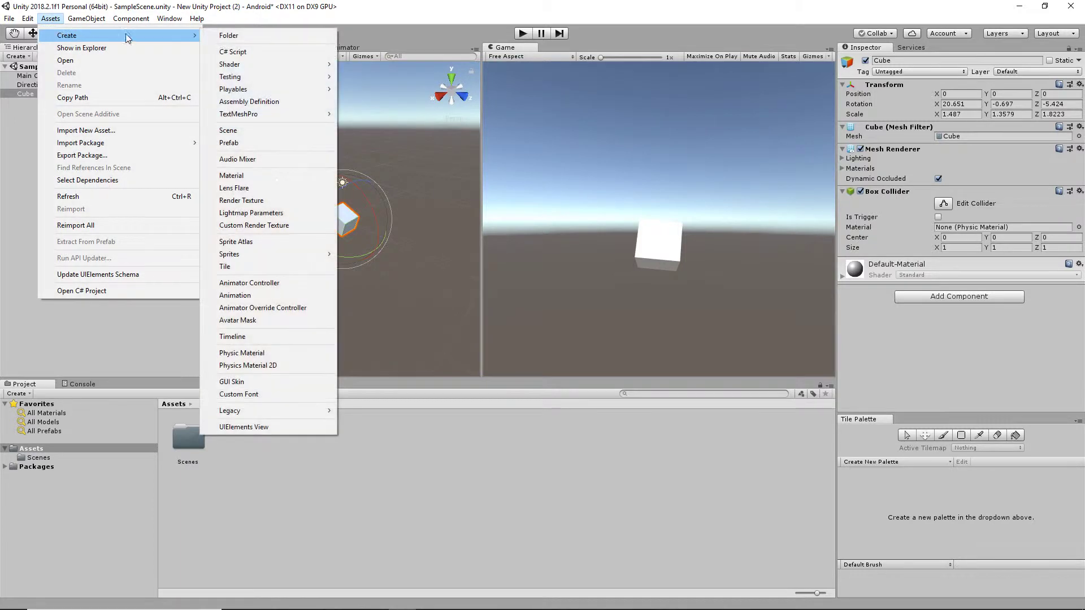
left_click(273, 175)
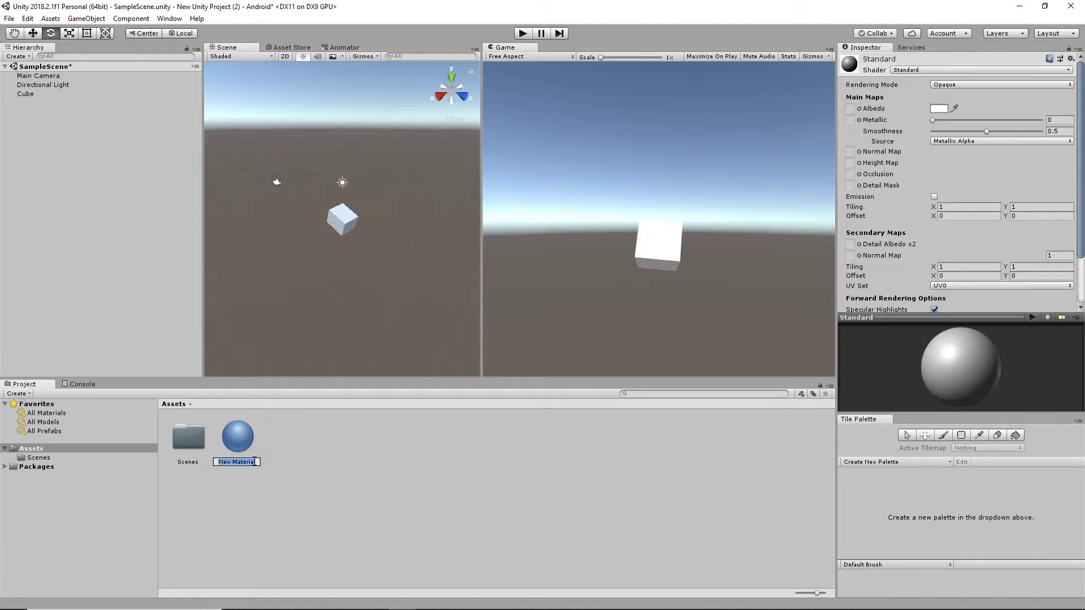
type("blue")
key("Return")
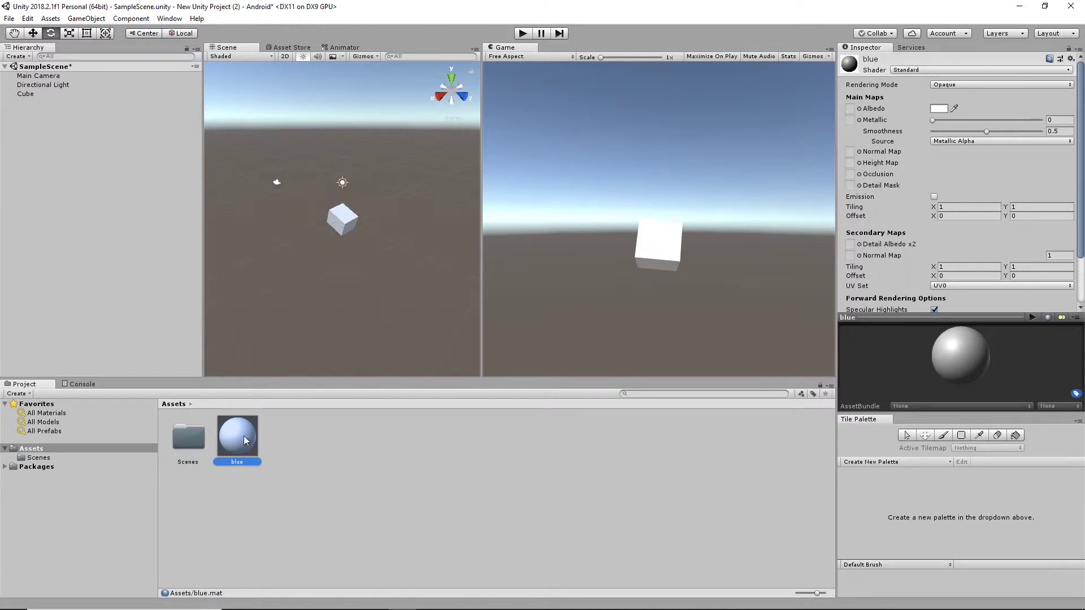
Set the blue material's albedo colour to a medium cyan-blue, about hex 0A95B7.
left_click(939, 110)
mouse_move(132, 104)
left_mouse_down()
mouse_move(96, 55)
mouse_move(125, 110)
mouse_move(119, 83)
mouse_move(82, 130)
mouse_move(116, 145)
mouse_move(66, 164)
mouse_move(43, 158)
mouse_move(18, 118)
left_mouse_up()
left_click(87, 84)
mouse_move(84, 89)
left_mouse_down()
mouse_move(97, 84)
mouse_move(97, 94)
left_mouse_up()
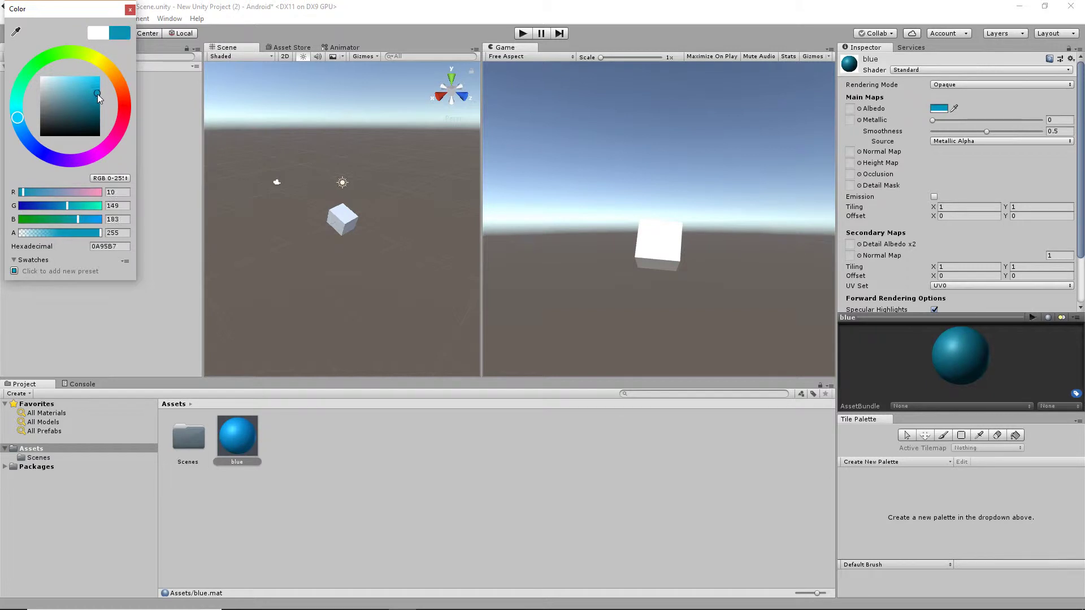
left_click(130, 10)
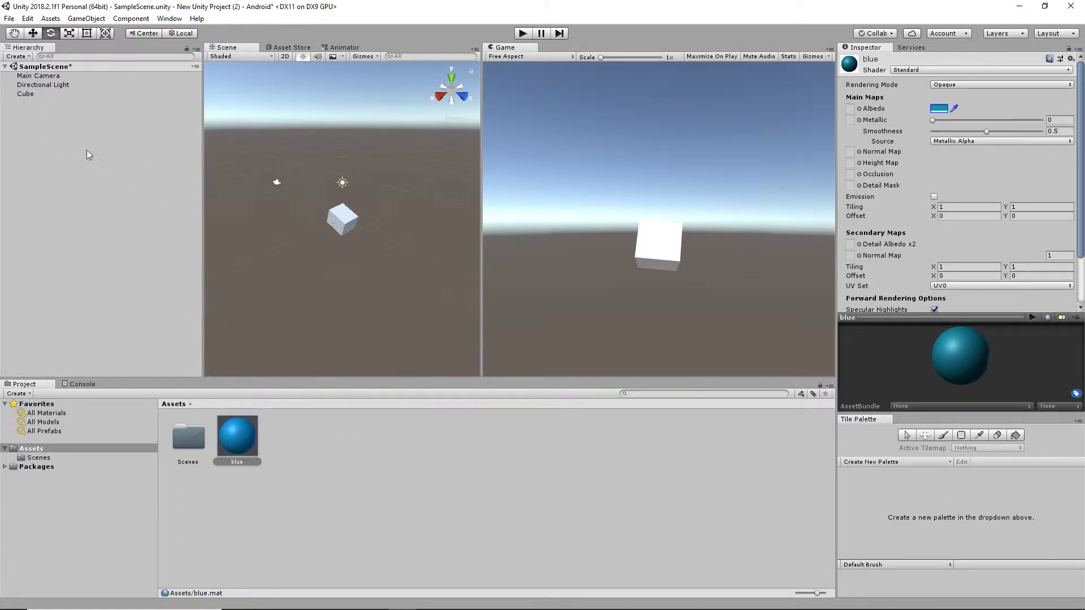
Apply the blue material to the cube, then leave nothing selected in the scene.
left_click(25, 94)
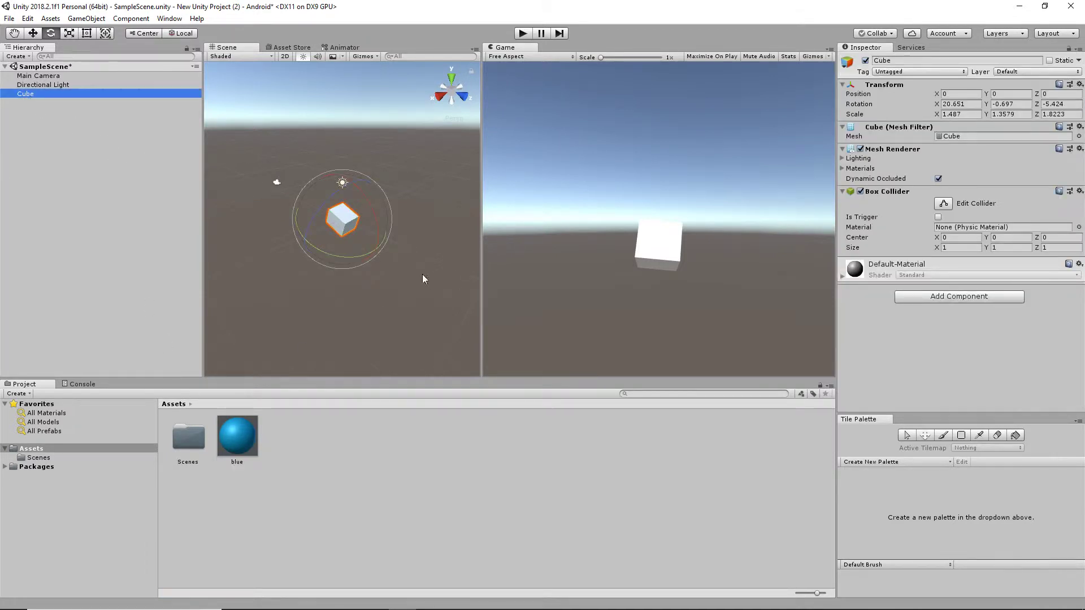
left_click(239, 438)
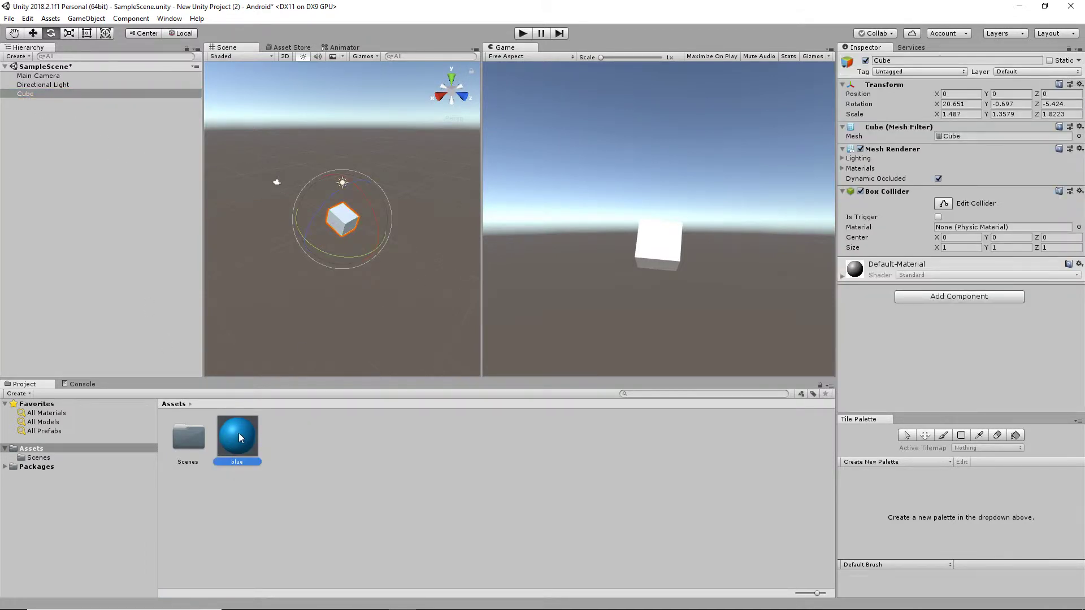
mouse_move(238, 433)
left_mouse_down()
mouse_move(34, 94)
mouse_move(206, 339)
mouse_move(240, 439)
left_mouse_up()
left_click(39, 92)
left_click_drag(240, 439, 946, 334)
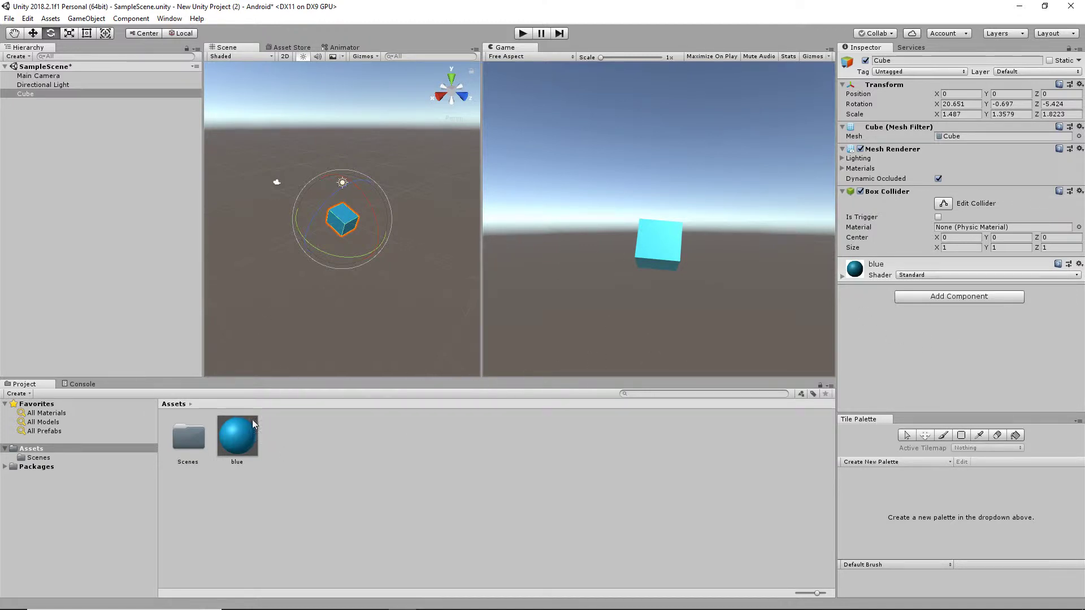
left_click(56, 152)
left_click(39, 93)
left_click(77, 156)
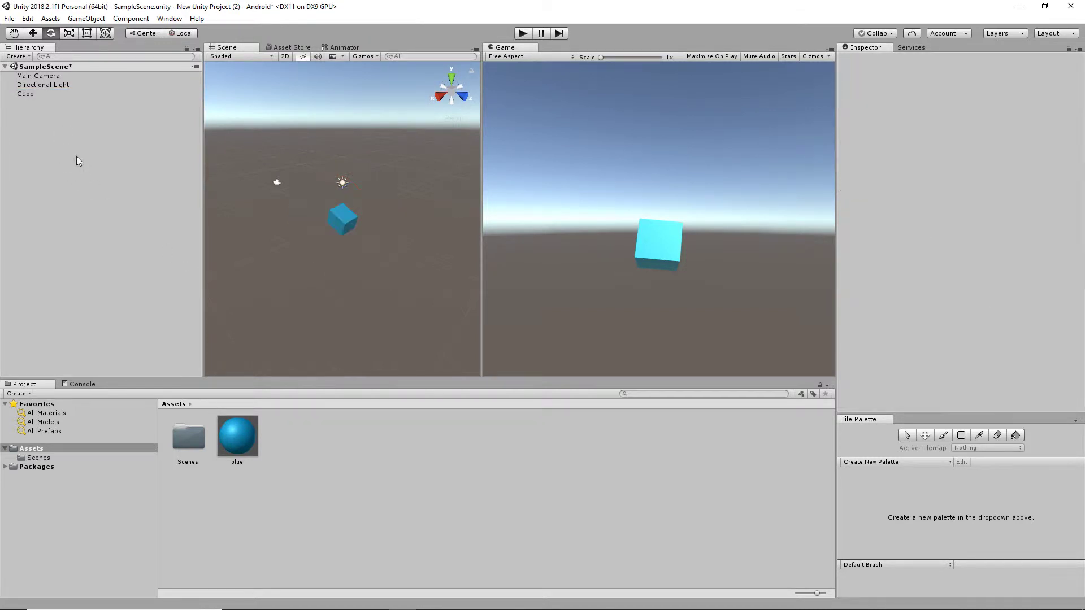
Add a 3D sphere to the scene.
left_click(76, 22)
mouse_move(88, 57)
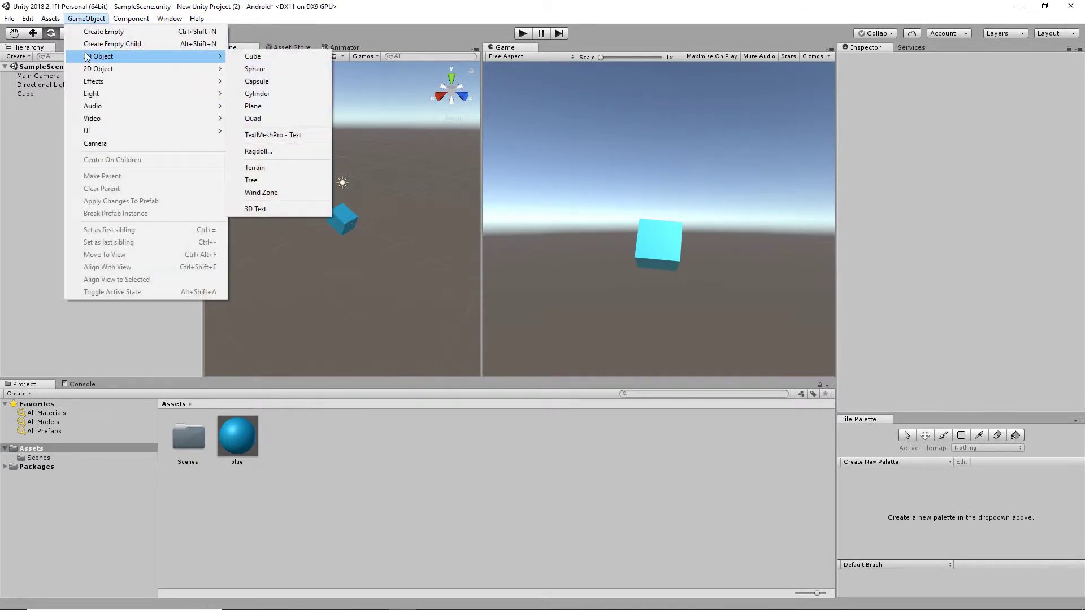
left_click(271, 70)
Alternate between the cube and the sphere to compare their transform positions.
left_click(28, 93)
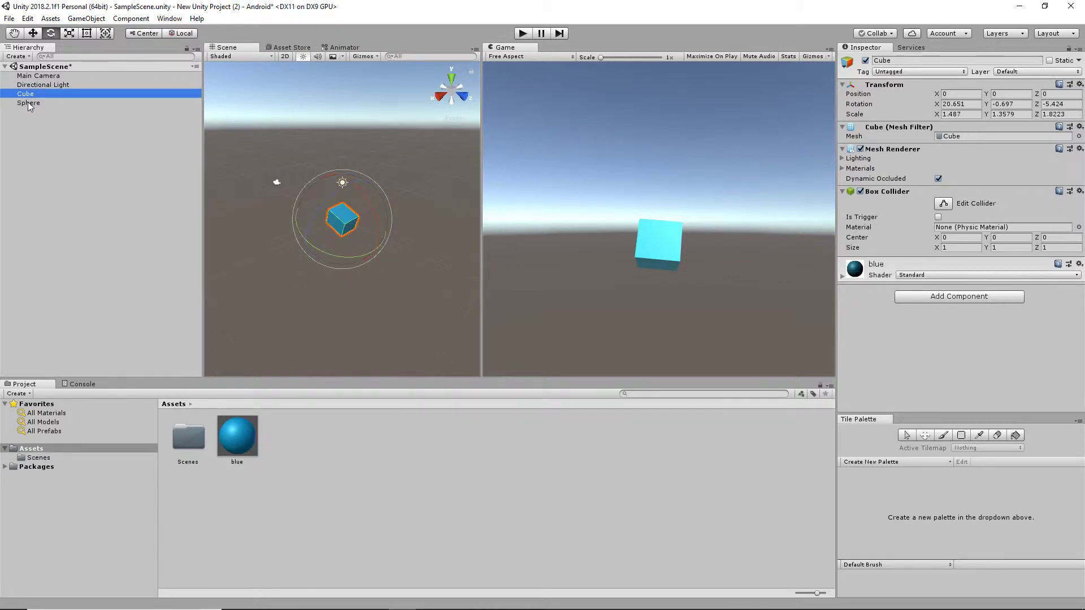
left_click(29, 103)
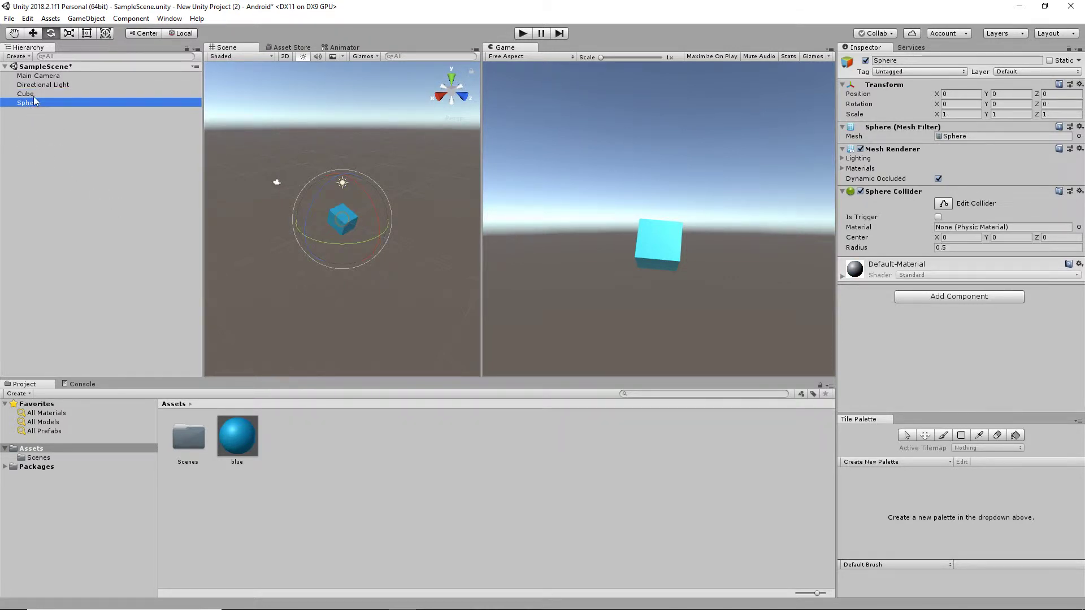
left_click(28, 93)
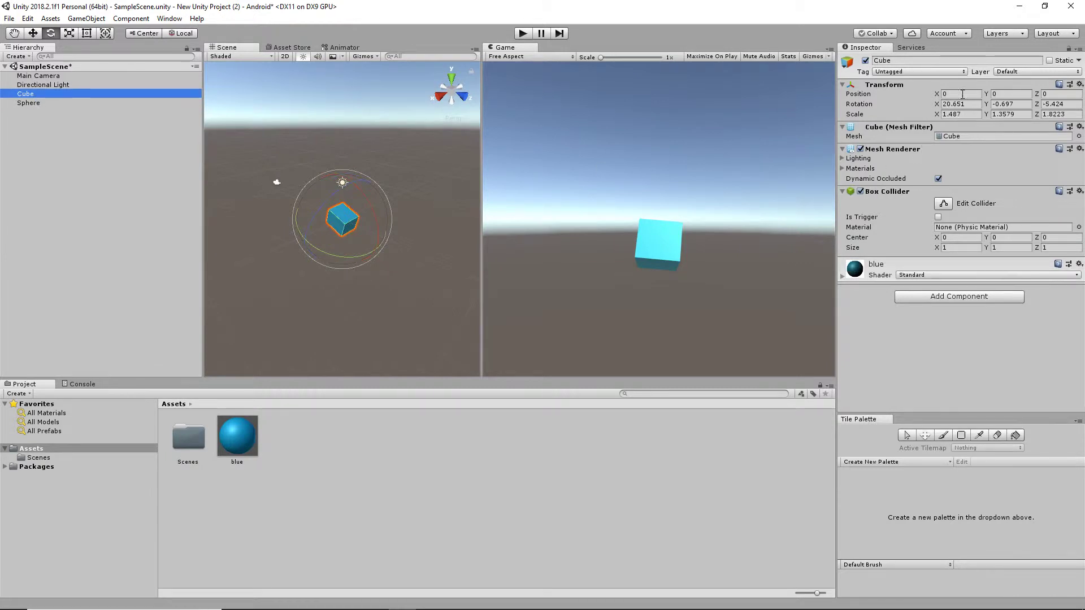
left_click(32, 102)
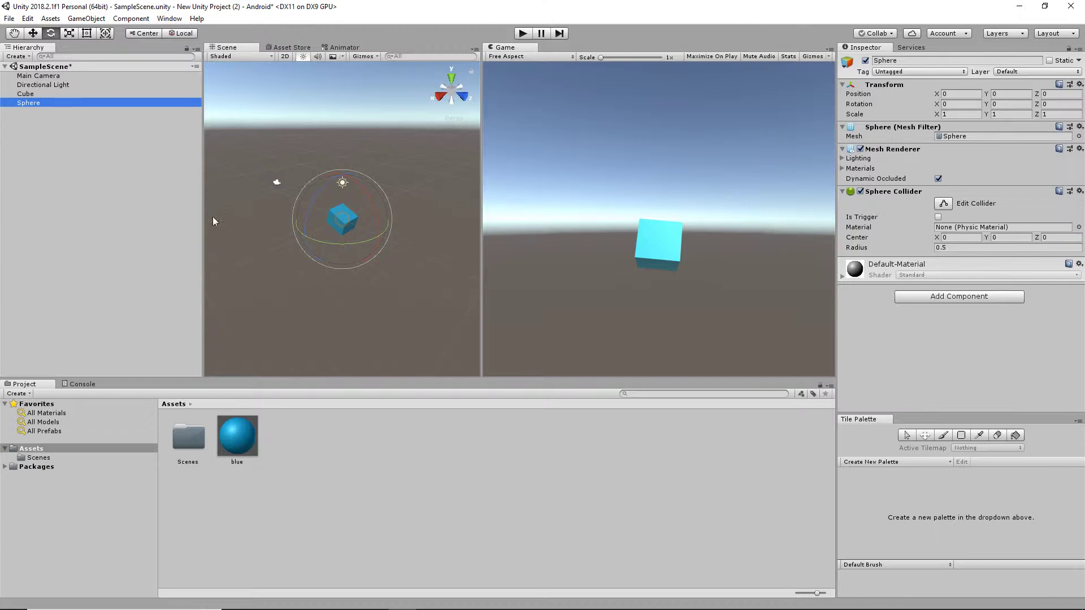
left_click(22, 94)
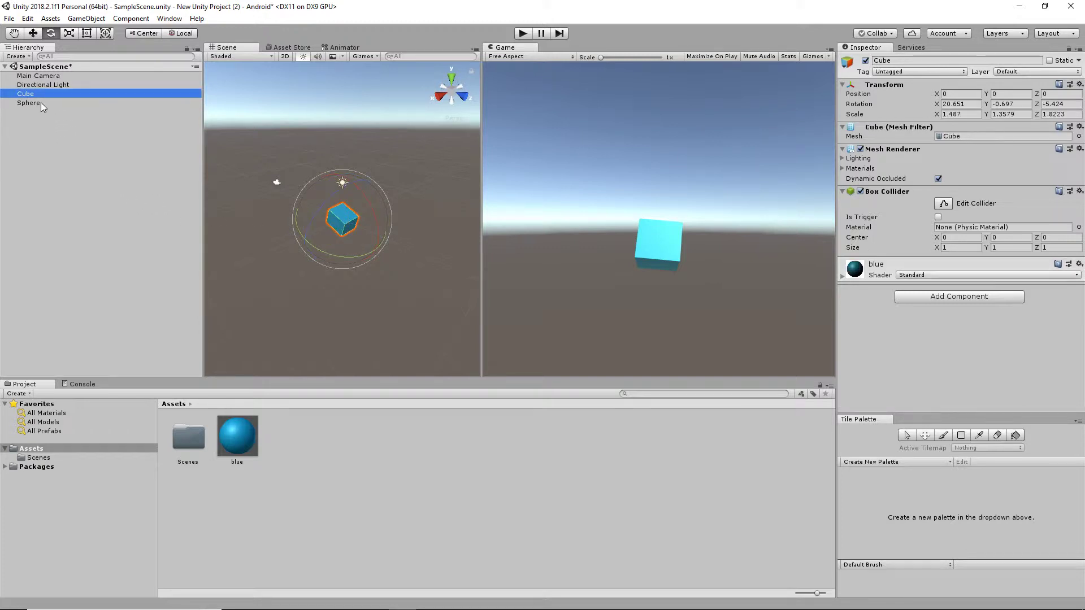
left_click(38, 102)
left_click(29, 94)
left_click(30, 102)
left_click(30, 94)
left_click(34, 103)
left_click(30, 94)
Move the sphere along the Z axis to about 3.5, clear of the cube.
left_click(32, 104)
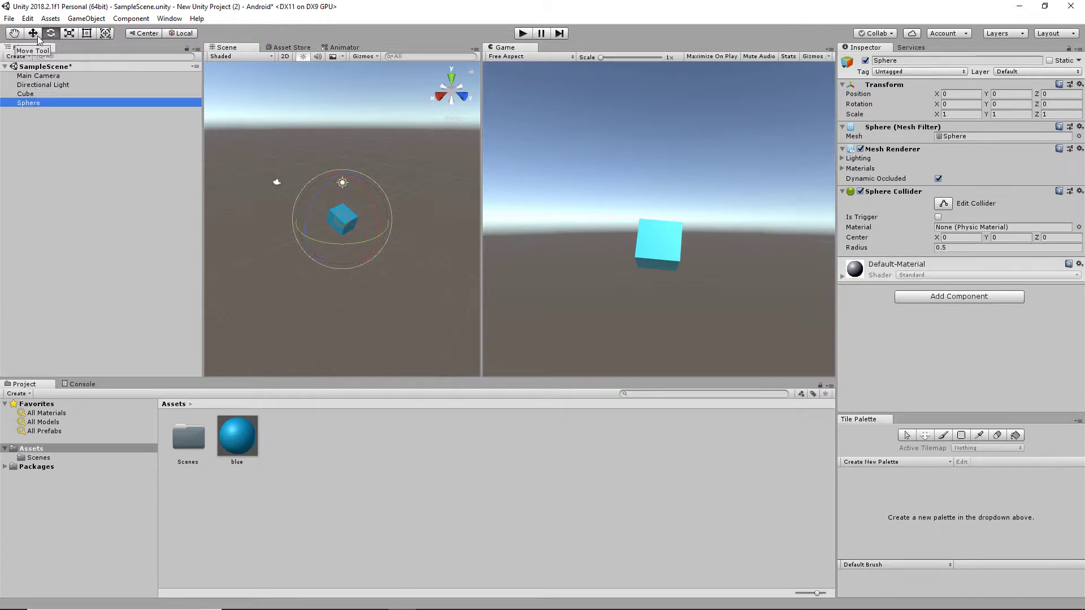
left_click(33, 33)
left_click_drag(377, 233, 406, 251)
Inspect the cube and the separated sphere in turn, comparing their properties and materials.
left_click(29, 94)
left_click(29, 103)
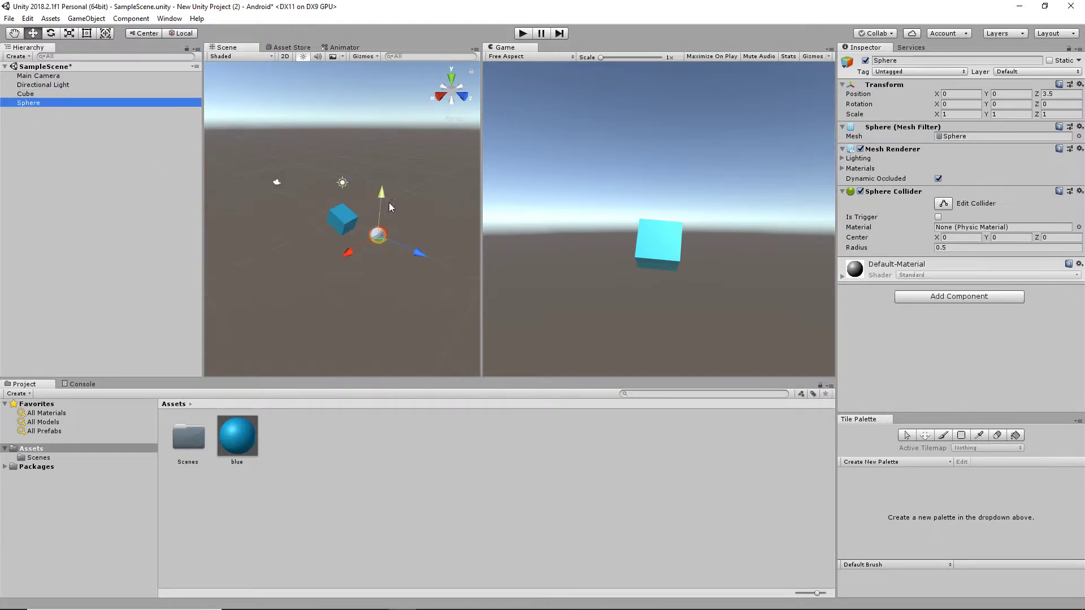
left_click(27, 94)
left_click(27, 102)
left_click(29, 94)
left_click(26, 93)
left_click(27, 103)
Create a second material asset and name it balltexture.
left_click(51, 19)
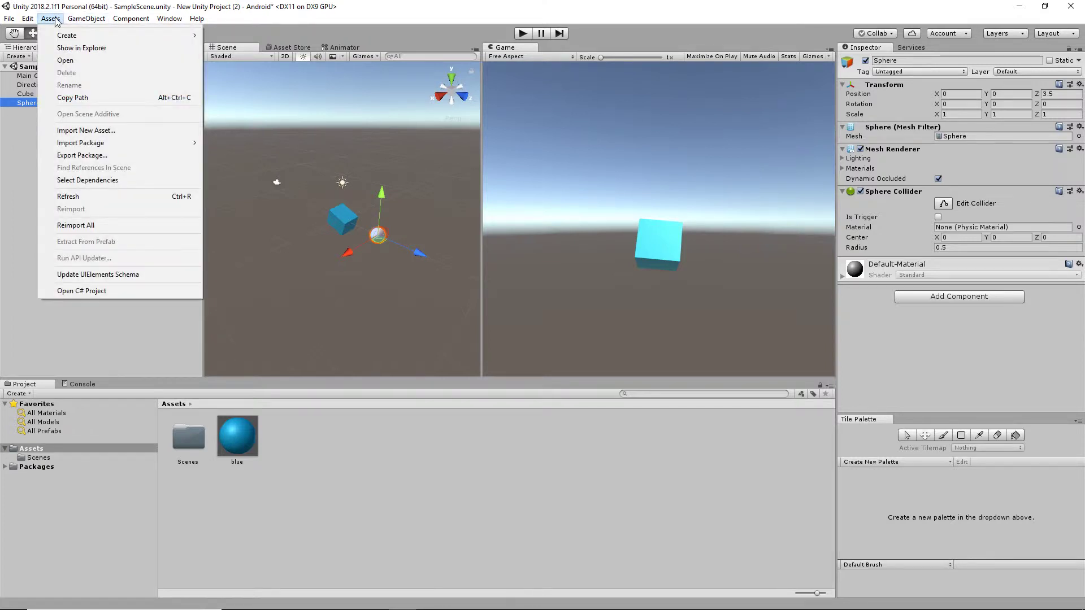
mouse_move(121, 35)
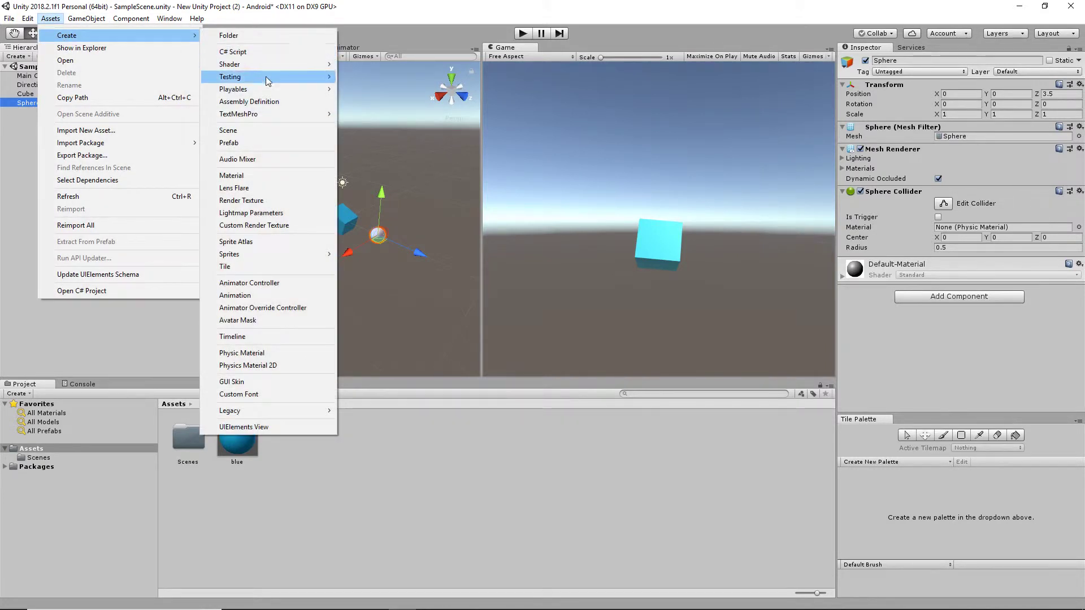
left_click(266, 175)
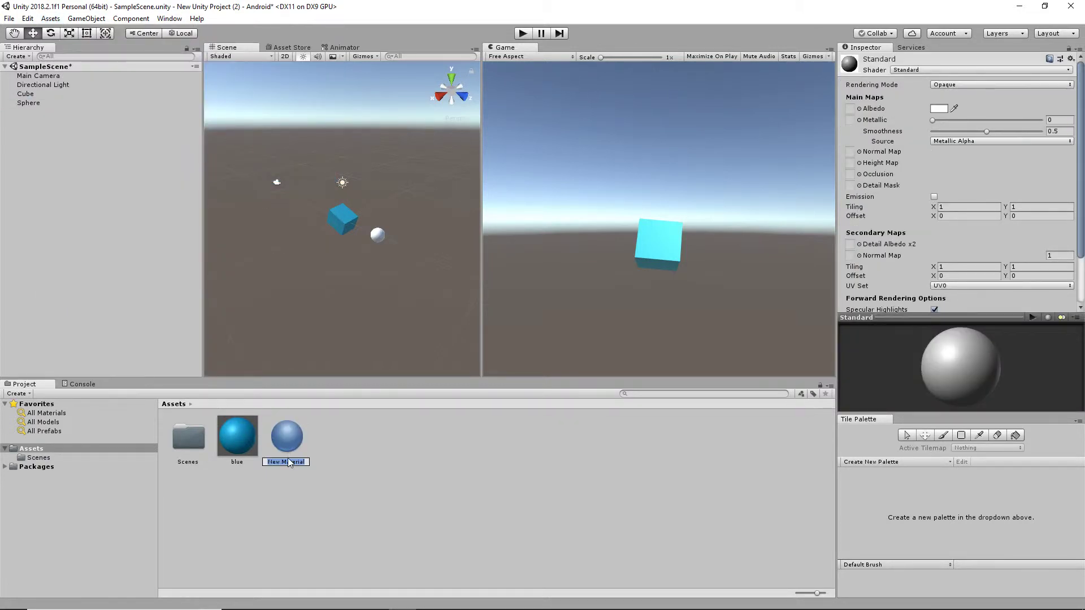
type("rexture")
key("BackSpace")
key("BackSpace")
type("texture")
key("Return")
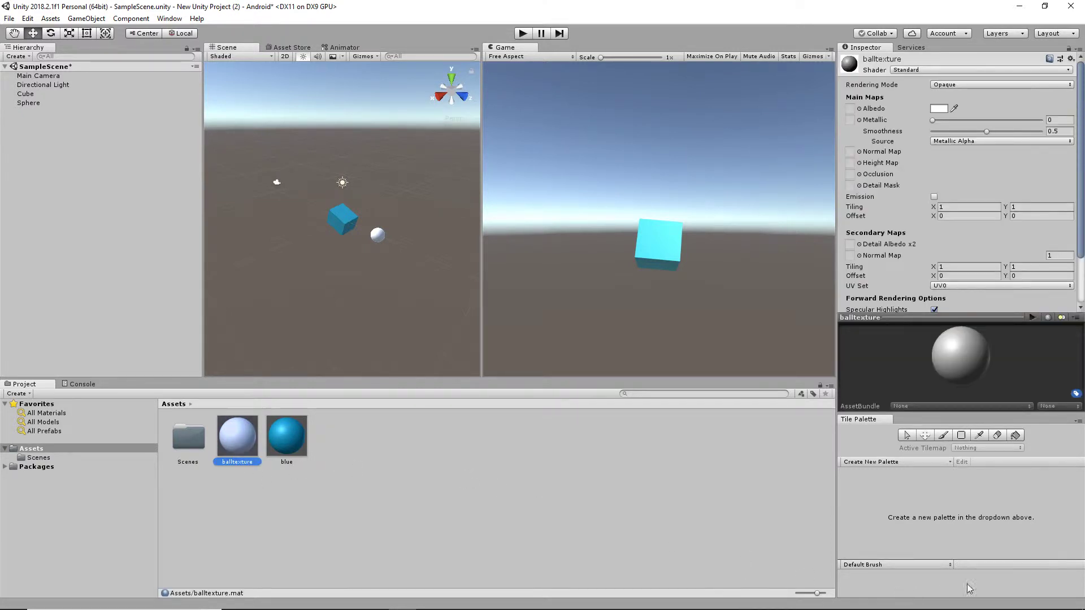
Import the basketball-texture-free-vector image from the desktop into the project's Assets folder and select it there.
left_click(1082, 607)
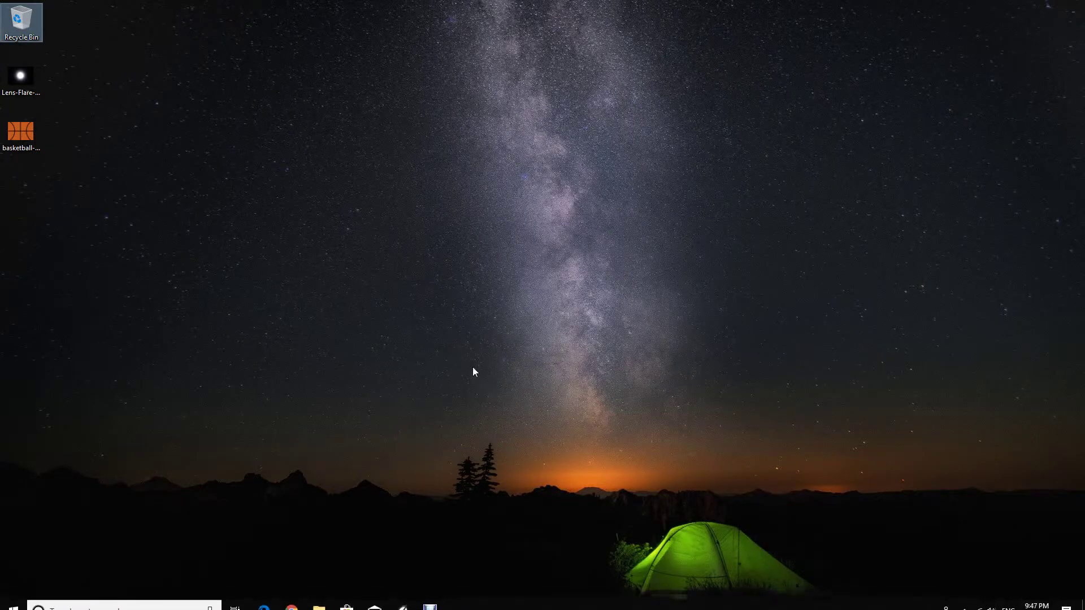
left_click(21, 138)
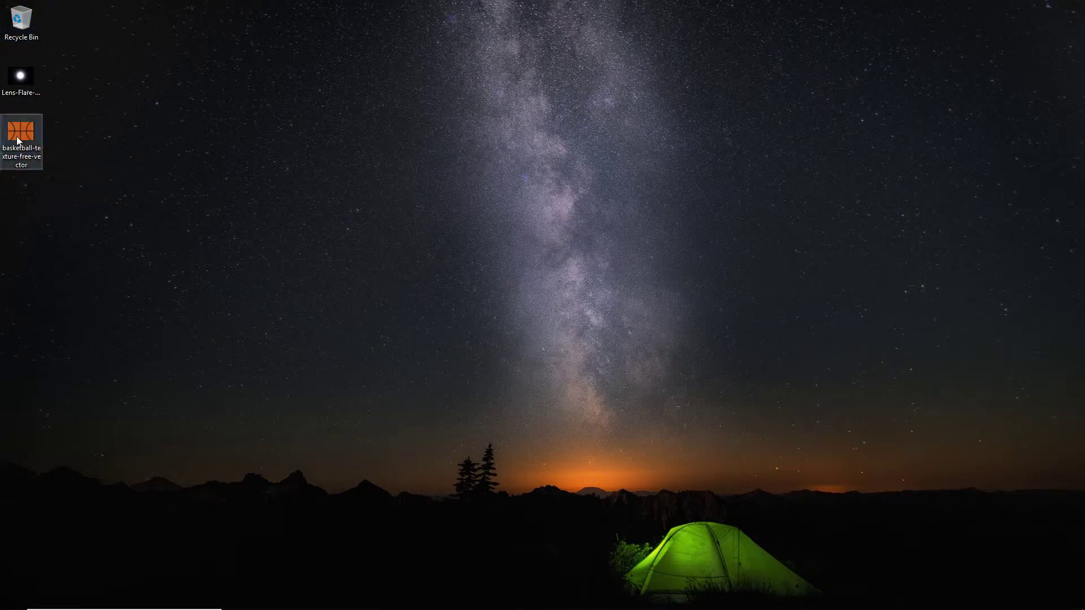
left_click(154, 158)
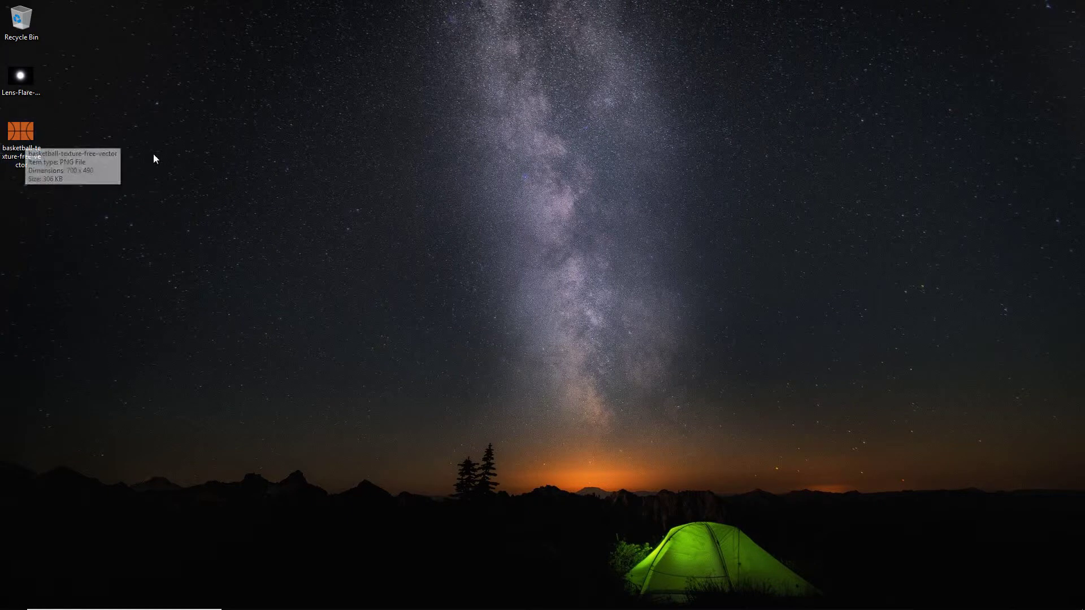
left_click_drag(22, 136, 288, 505)
left_click_drag(301, 580, 325, 442)
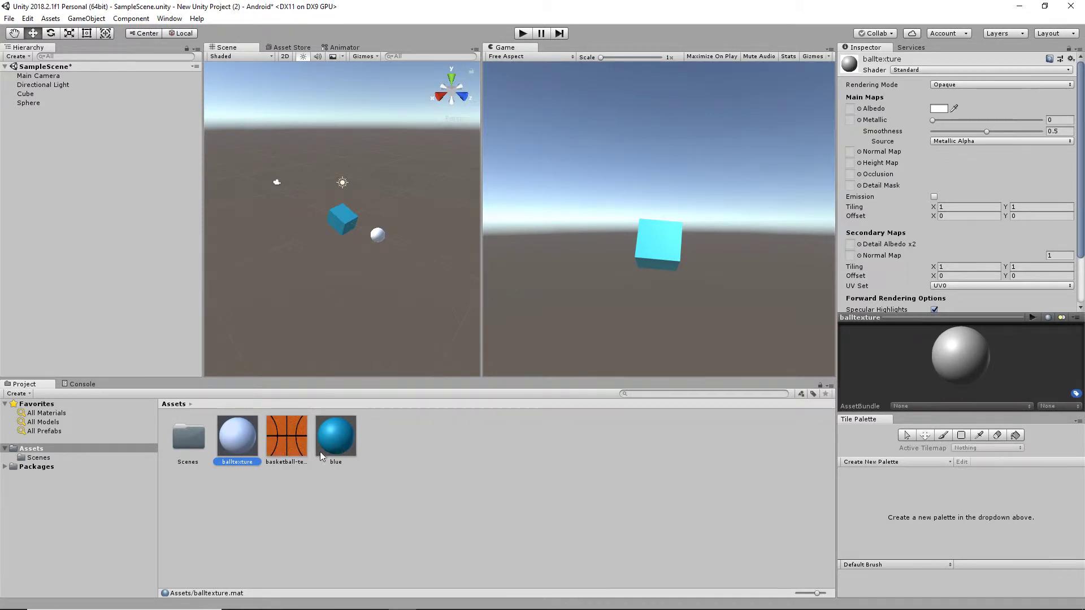
left_click(284, 432)
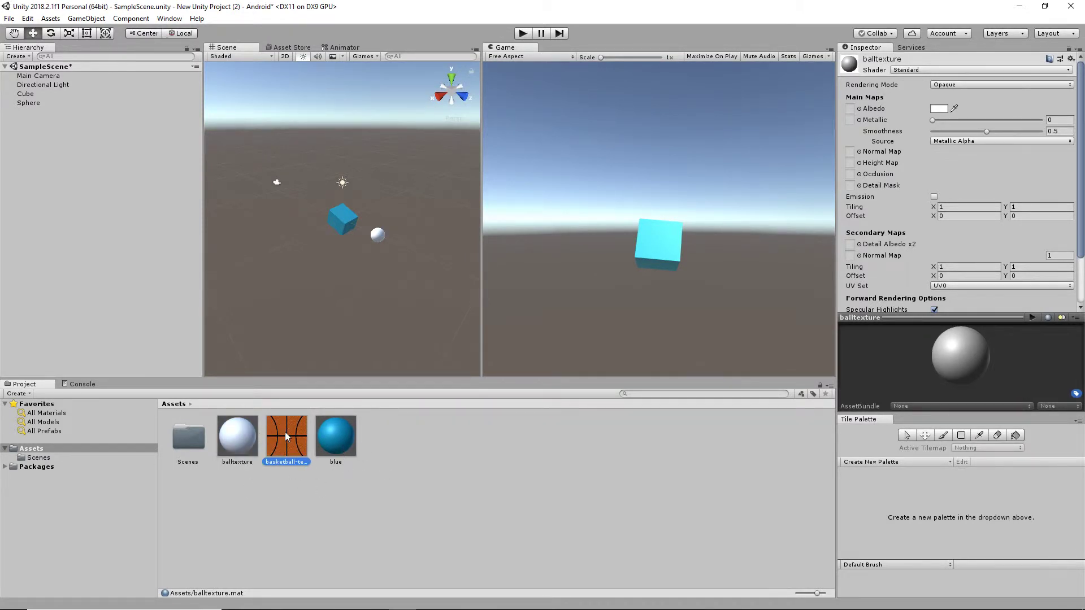
Assign the imported basketball texture image as the Albedo map of the balltexture material.
left_click(235, 438)
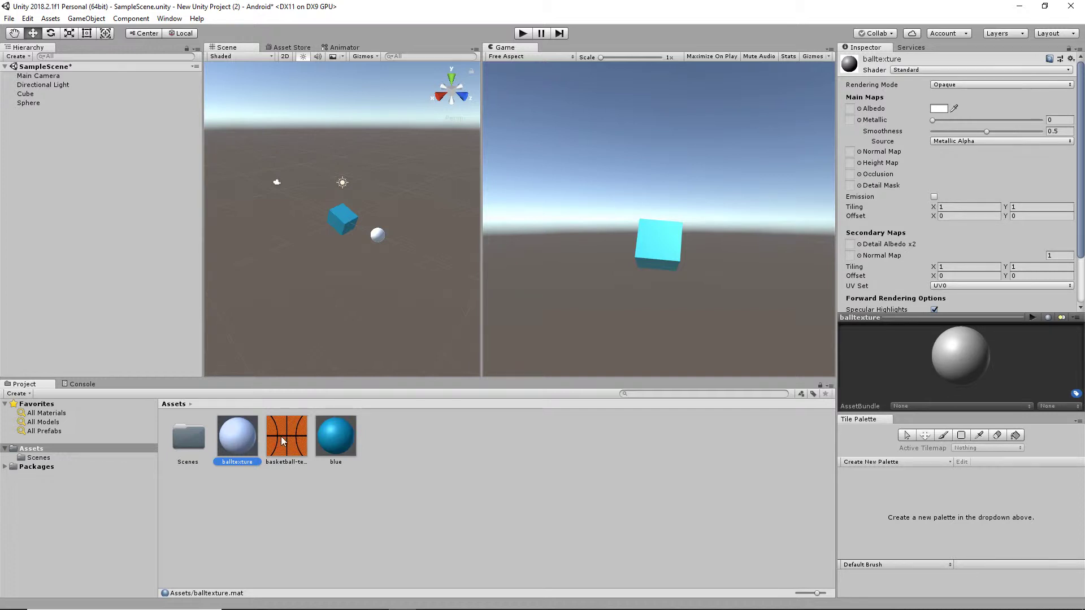
left_click(282, 437)
left_click_drag(281, 437, 849, 108)
left_click(280, 435)
left_click(228, 434)
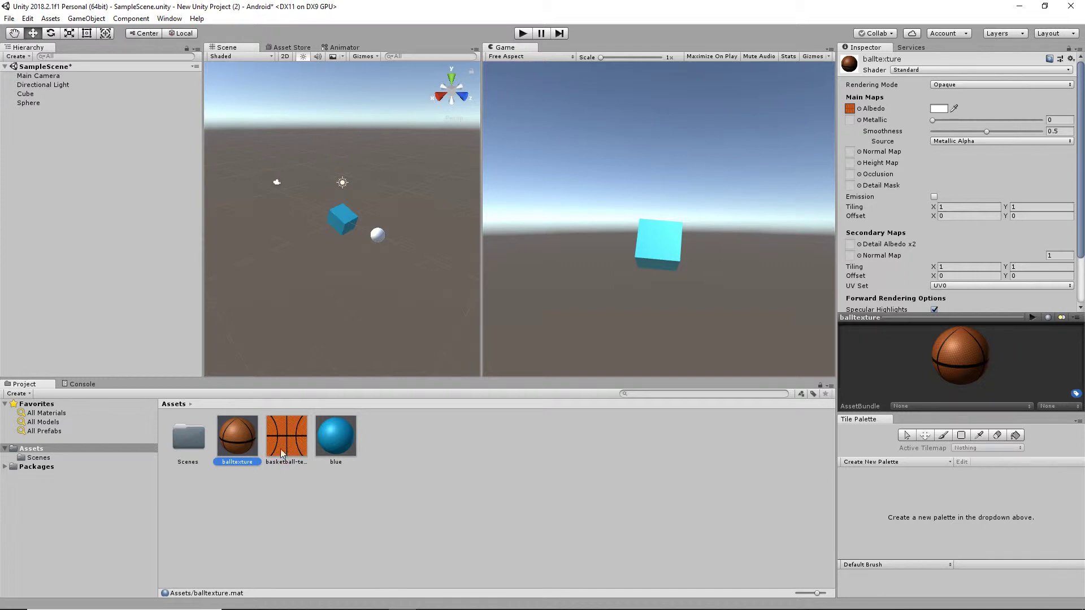
Apply the balltexture material to the sphere and select the sphere in the scene.
left_click_drag(239, 435, 32, 103)
left_click(28, 102)
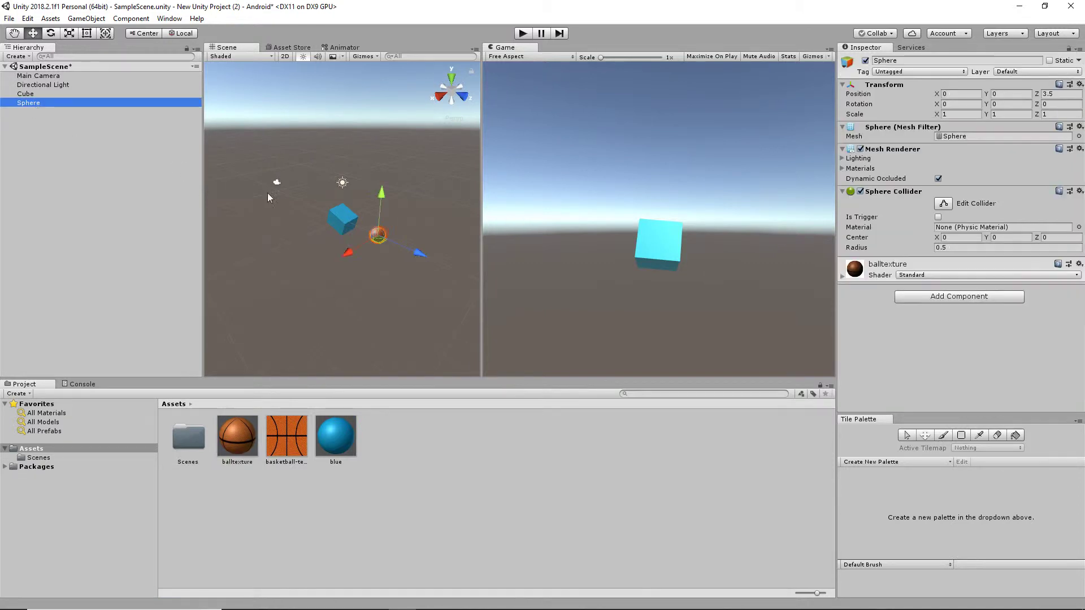
scroll(378, 233, "up", 6)
left_click(382, 243)
scroll(383, 243, "up", 3)
middle_click_drag(443, 234, 376, 177)
left_click(360, 177)
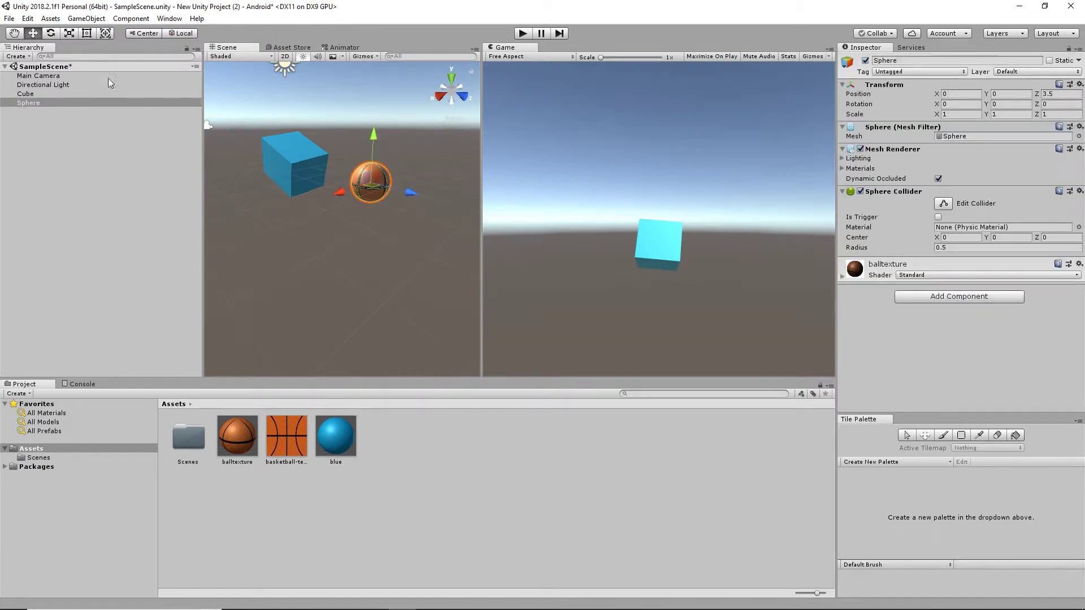
Rotate the sphere freehand to about X -8.3, Y -38.5, Z -26.8, and deselect it.
left_click(57, 36)
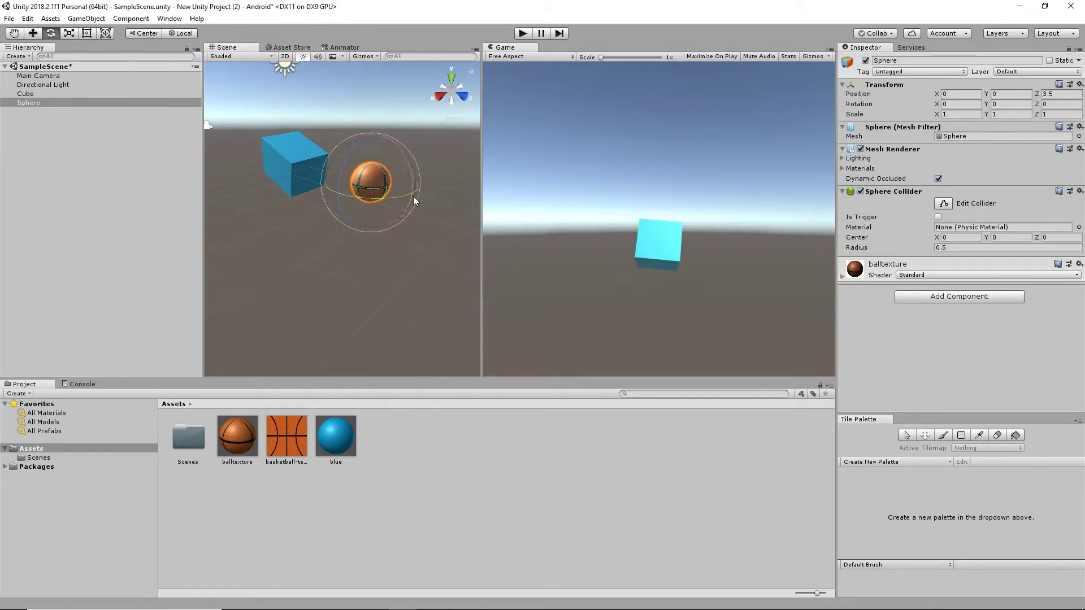
left_click_drag(410, 192, 480, 169)
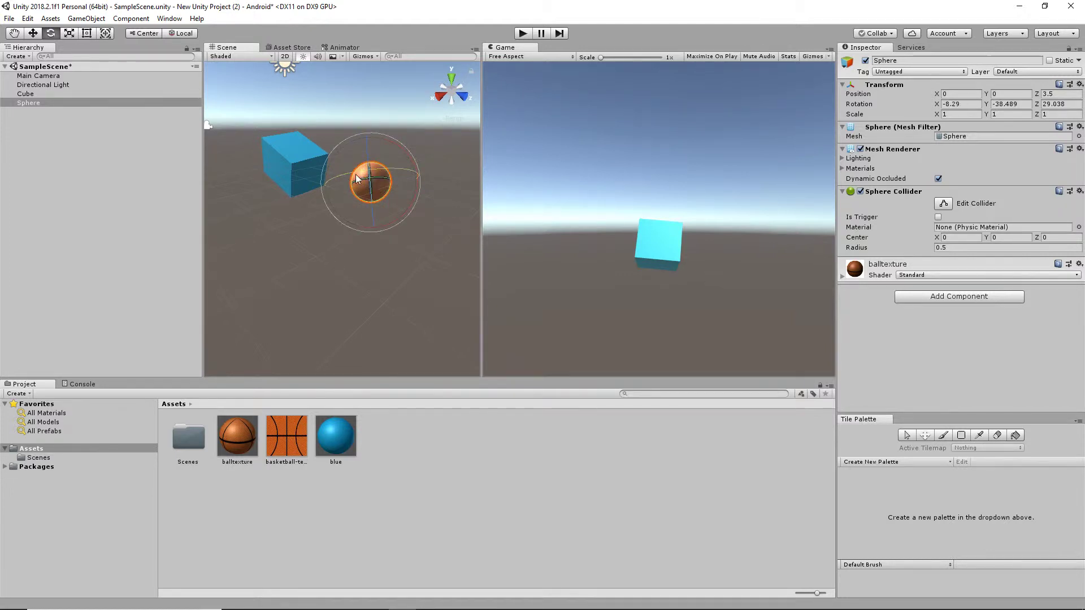
left_click_drag(369, 153, 346, 232)
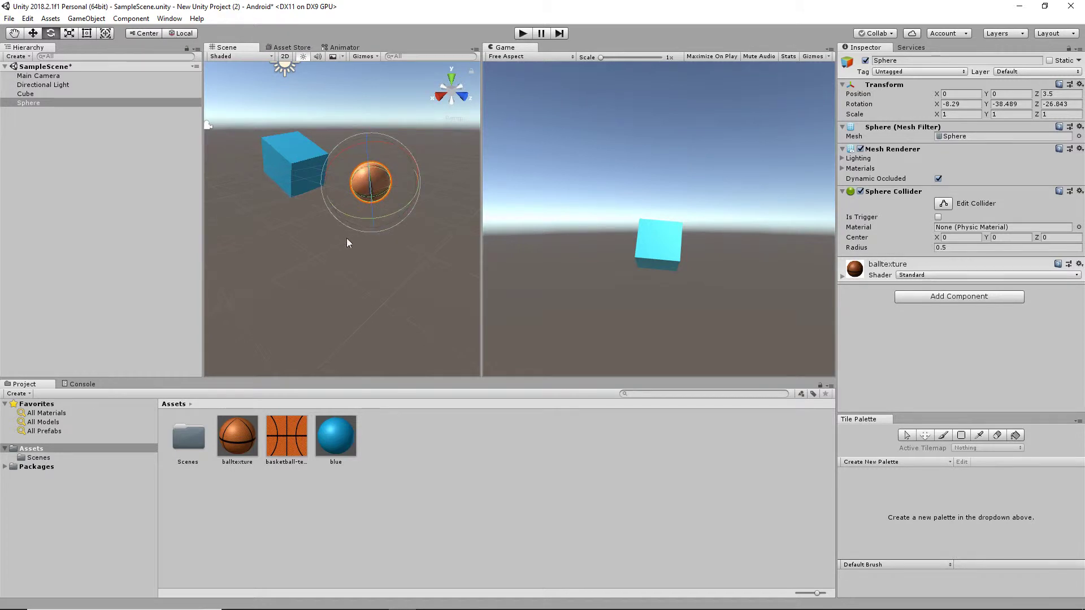
left_click(397, 292)
scroll(358, 250, "up", 2)
scroll(357, 241, "down", 4)
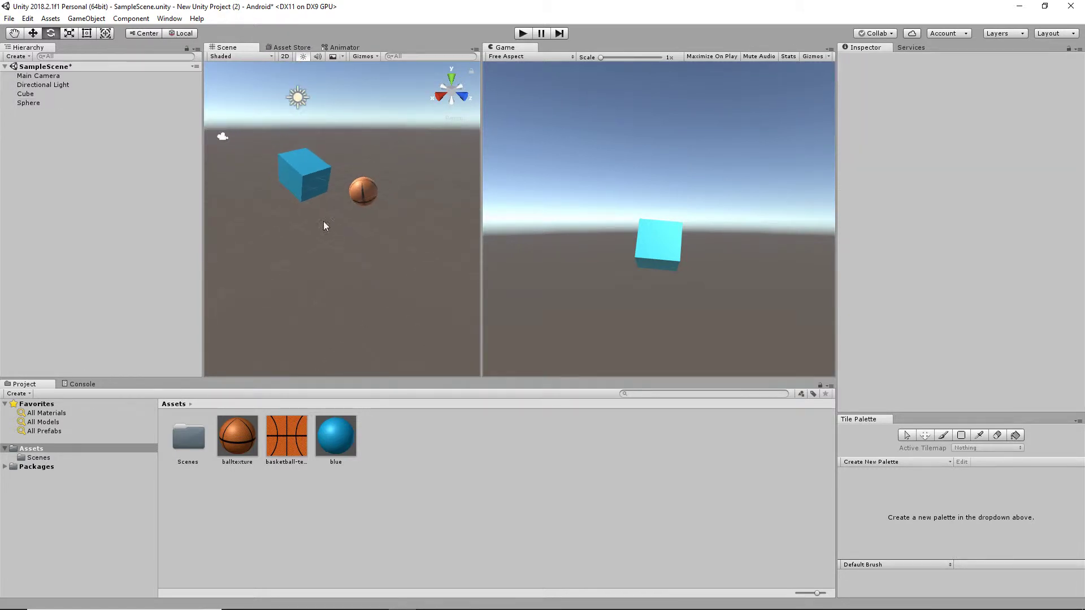
Examine the balltexture settings on the sphere, and the properties of the directional light and the cube.
left_click(28, 103)
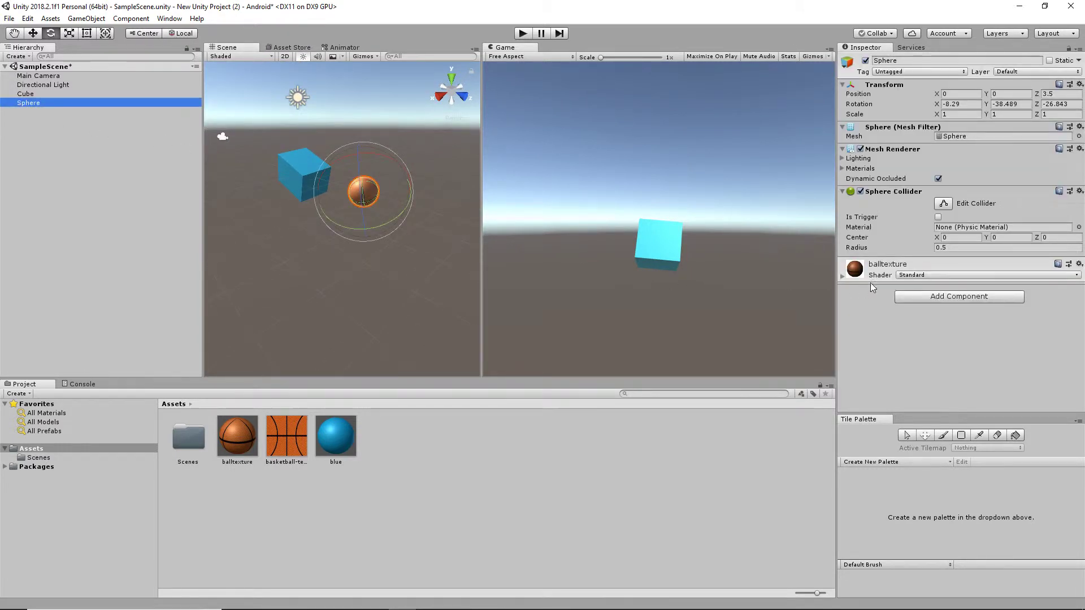
left_click(842, 277)
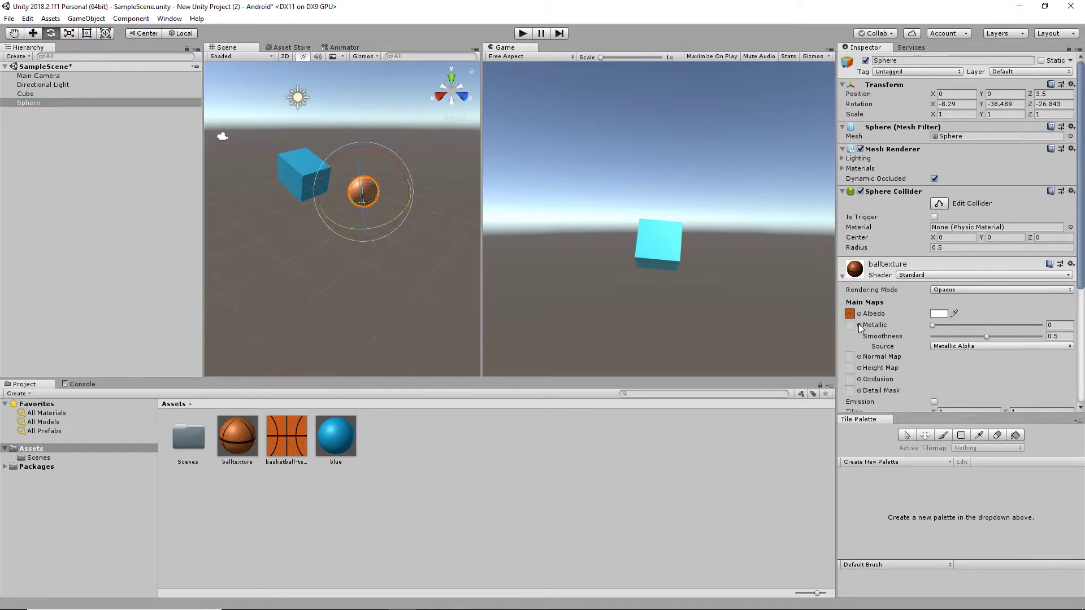
scroll(356, 248, "down", 3)
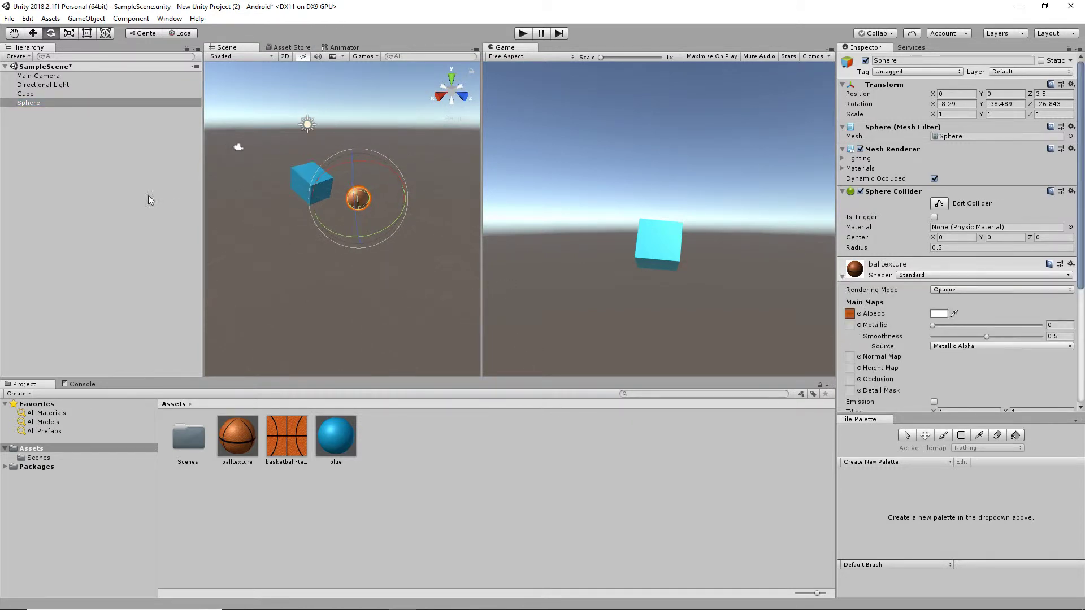
left_click(27, 94)
left_click(32, 85)
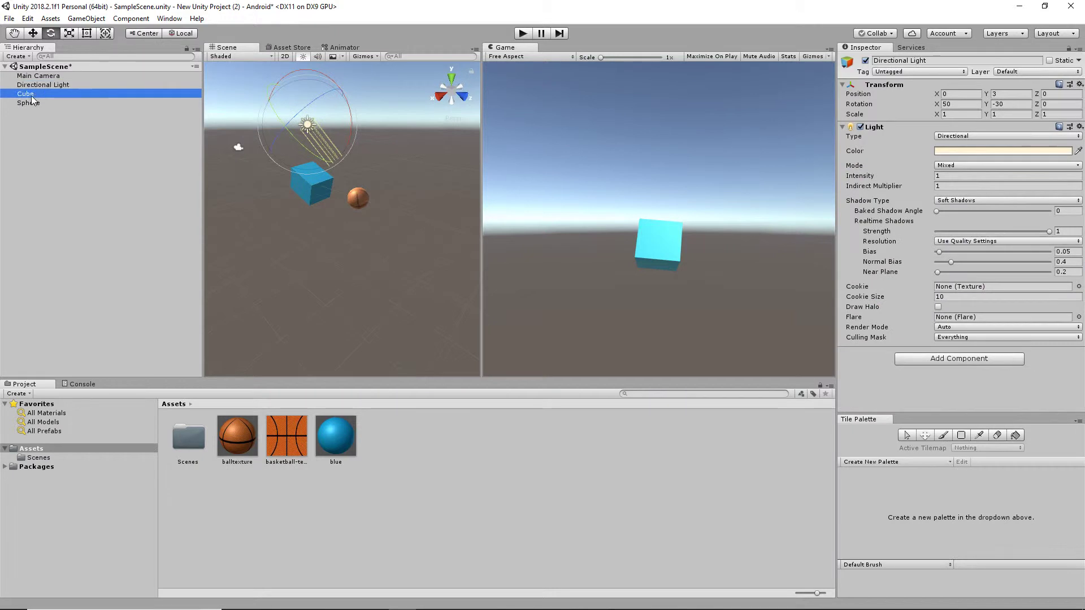
left_click(32, 94)
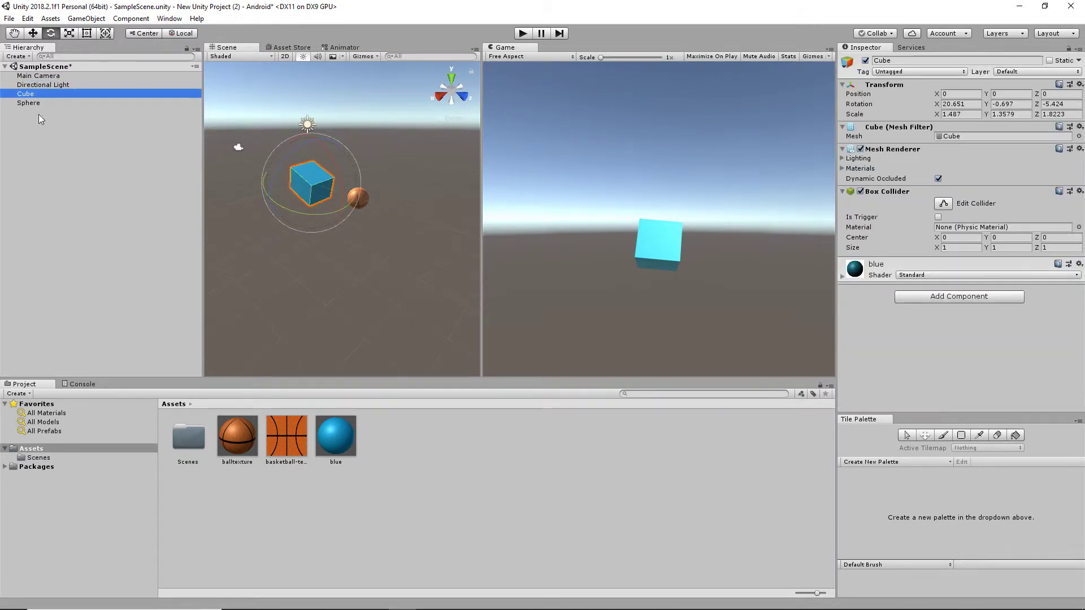
left_click(37, 112)
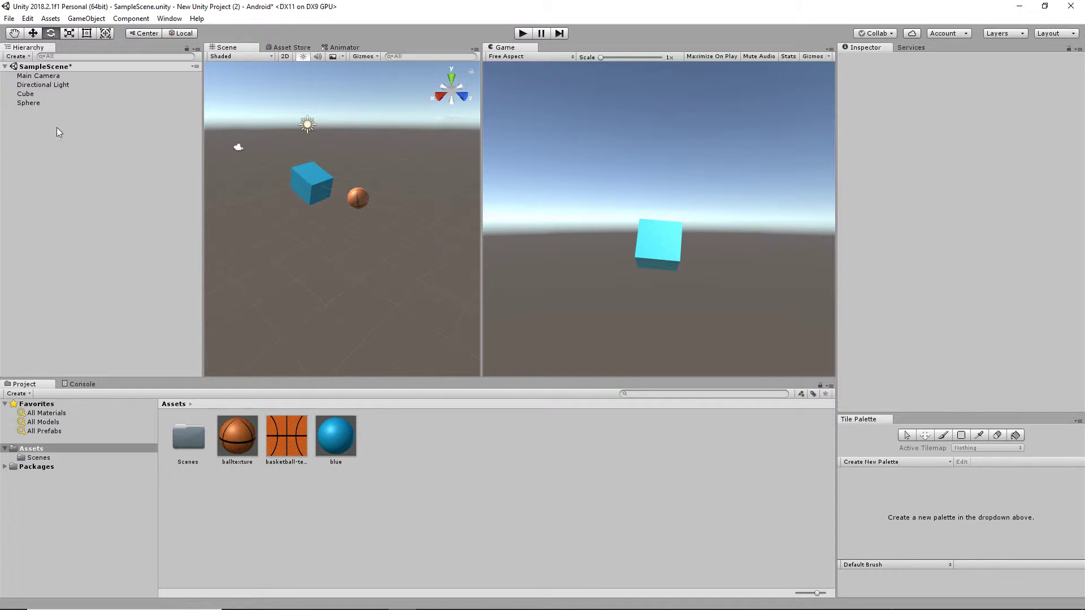
left_click(30, 95)
left_click(30, 101)
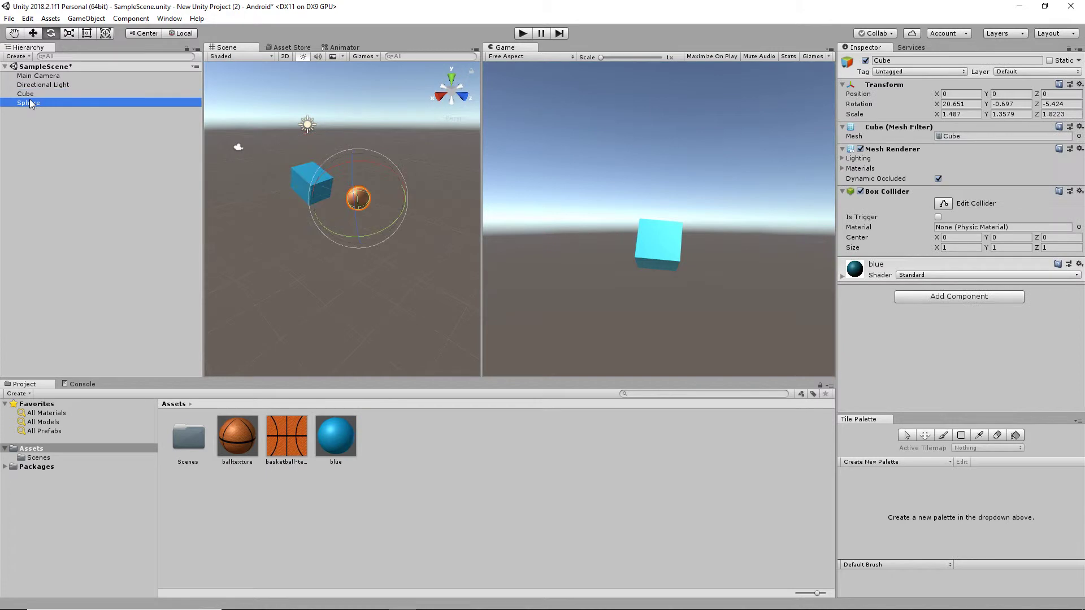
left_click(34, 115)
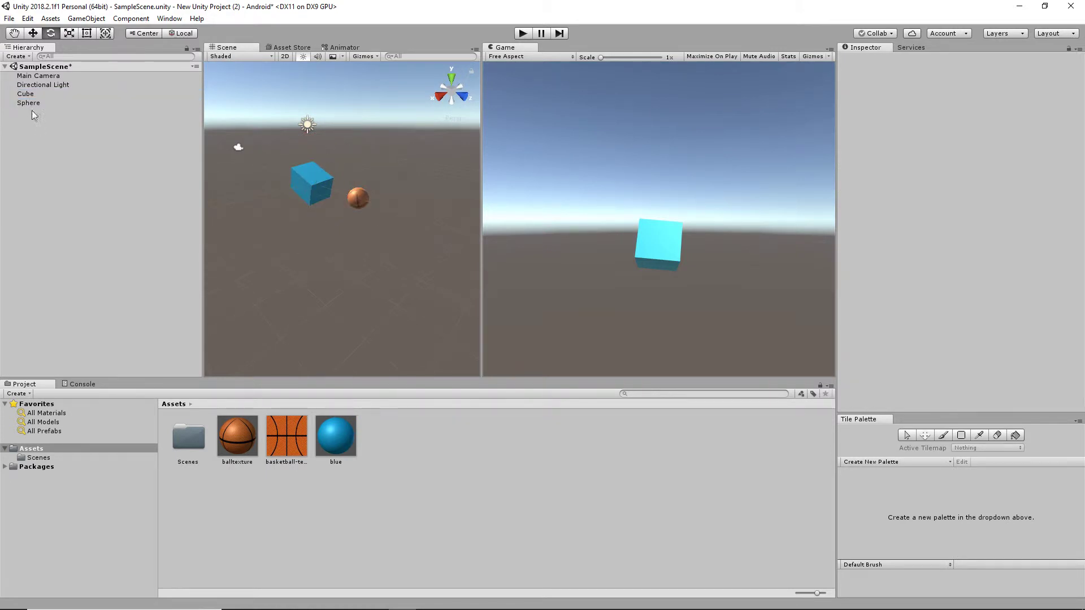
Delete the cube and the sphere from the scene.
left_click(30, 95)
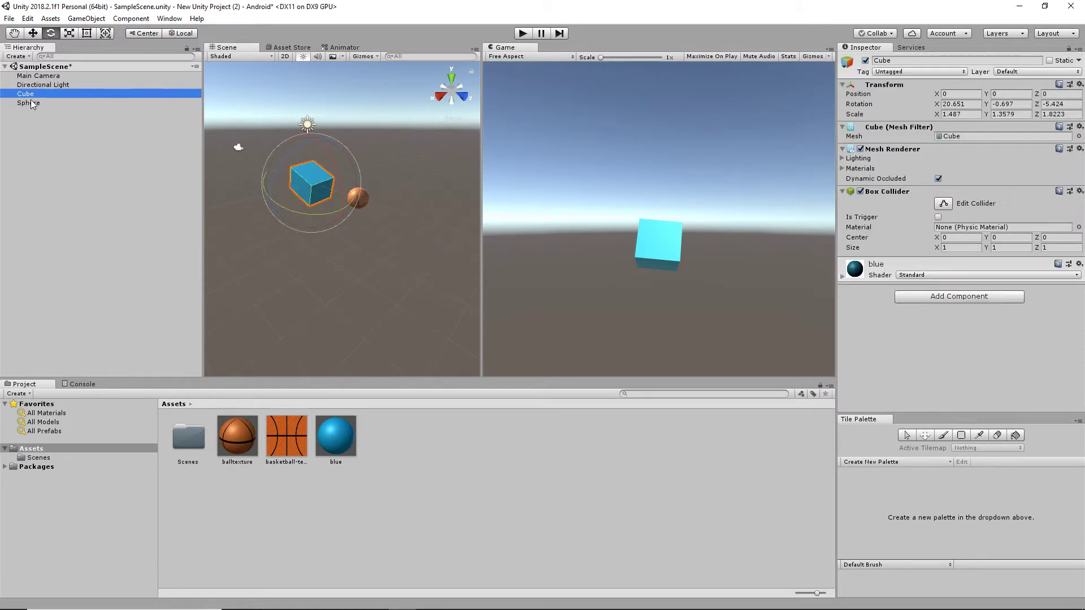
key("Delete")
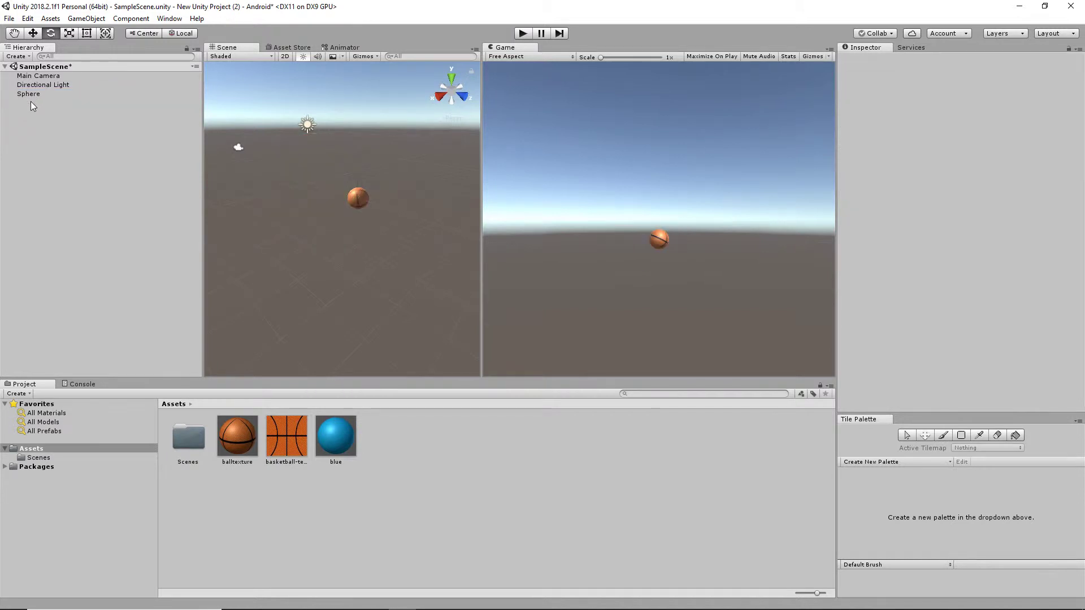
left_click(31, 92)
key("Delete")
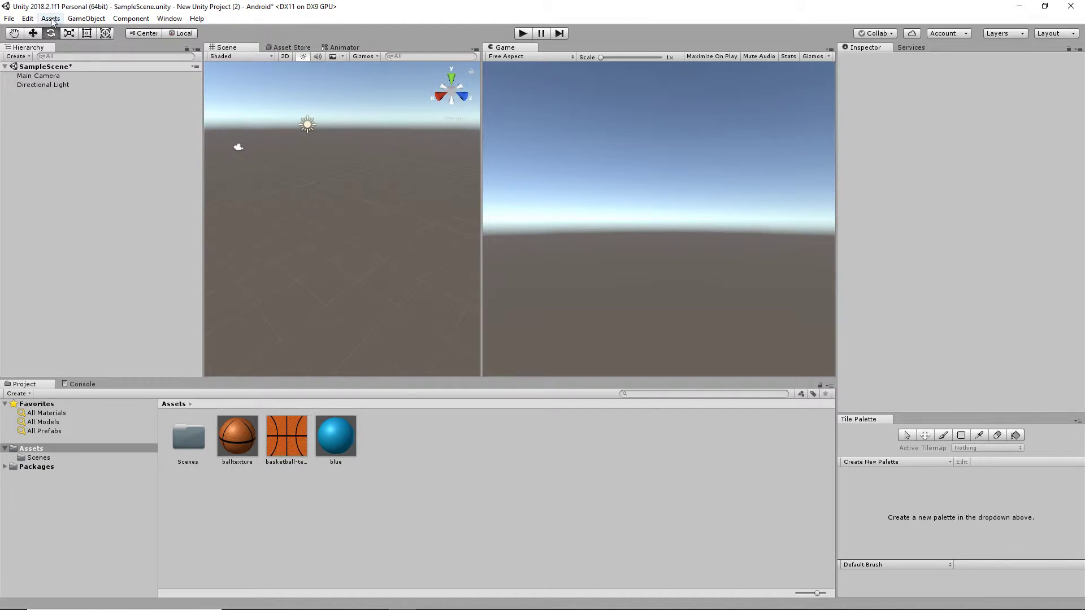
left_click(86, 18)
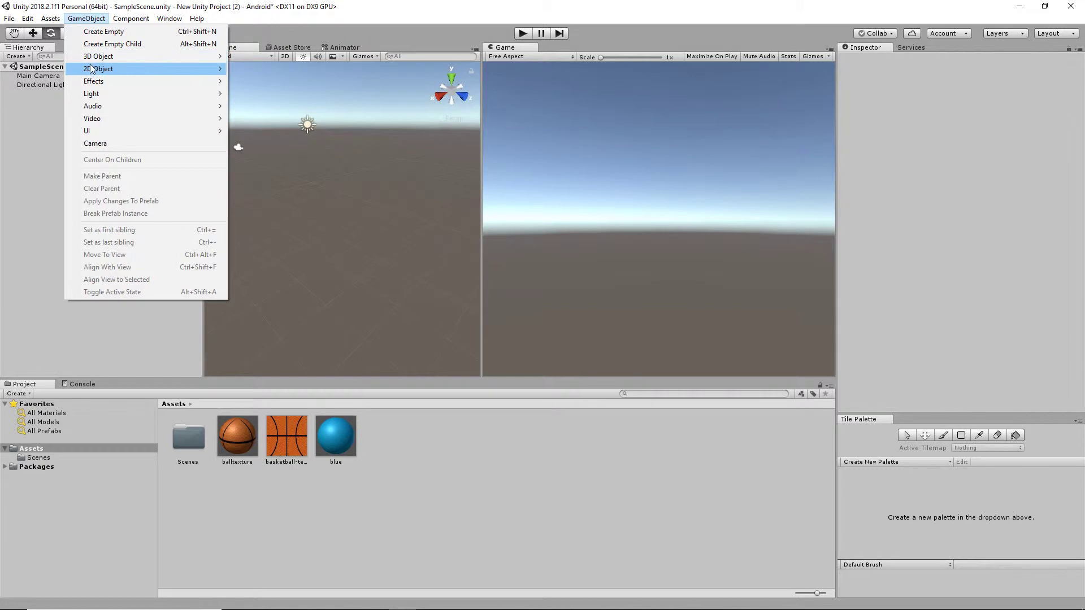
mouse_move(98, 96)
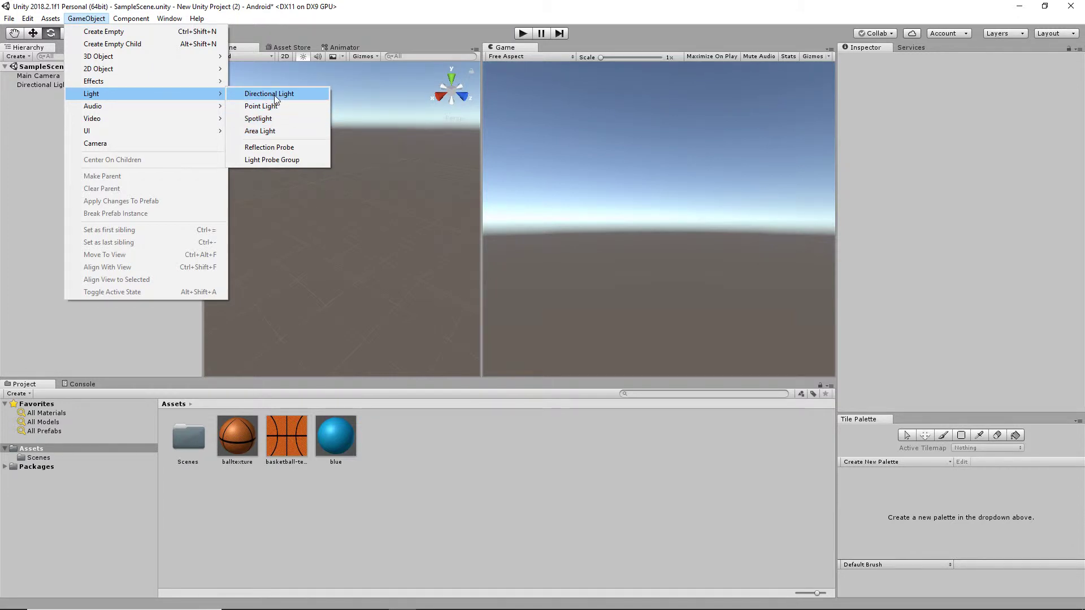
left_click(49, 123)
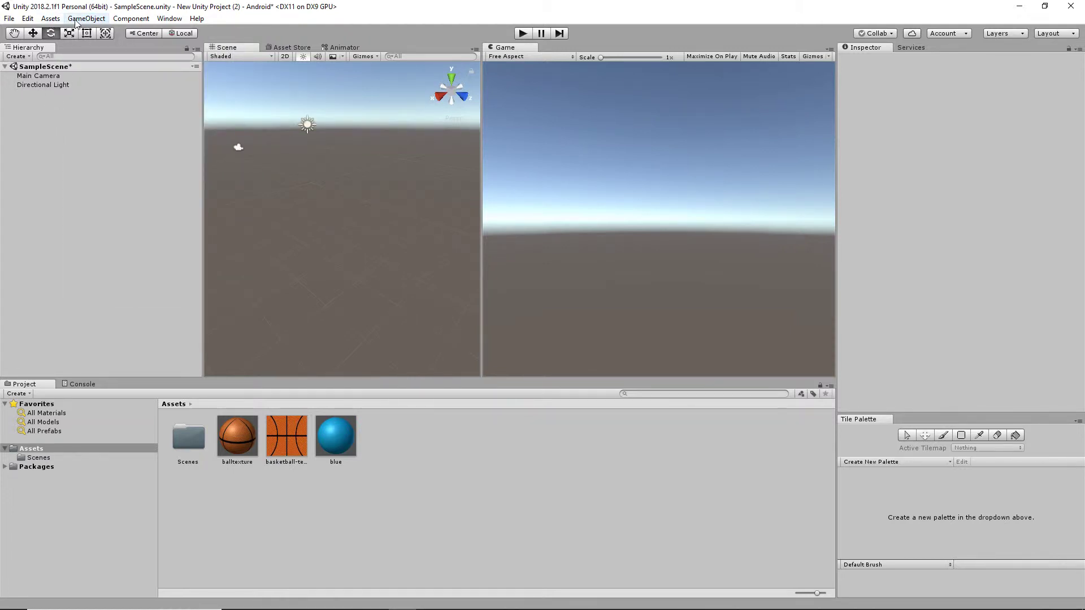
Add a 3D plane to the scene and deselect it.
left_click(77, 20)
mouse_move(141, 56)
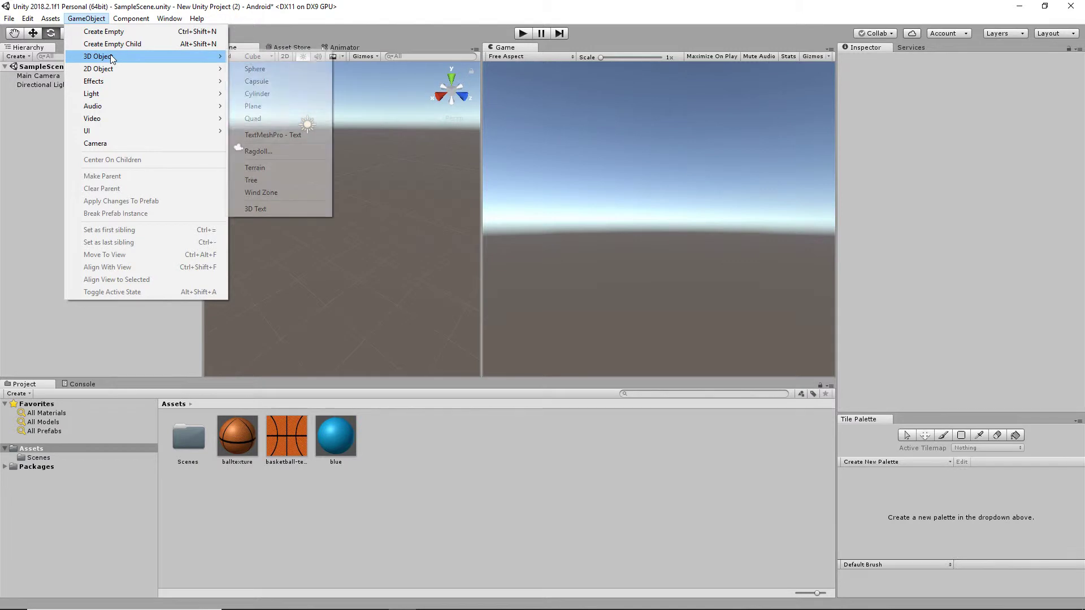
left_click(273, 106)
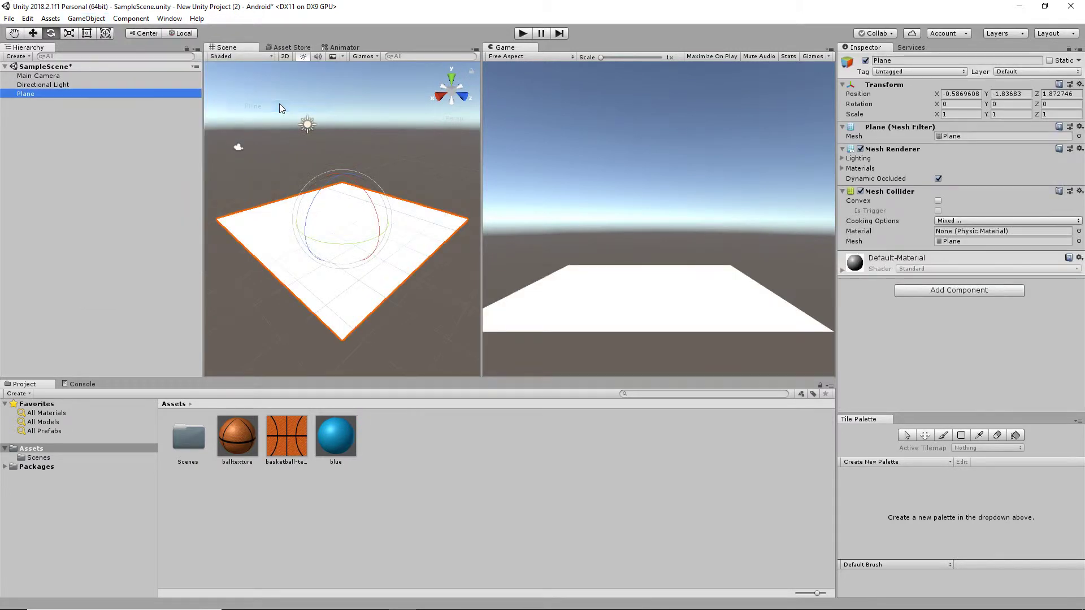
left_click(119, 143)
Delete the directional light from the scene.
left_click(33, 93)
left_click(42, 84)
left_click(39, 93)
left_click(46, 84)
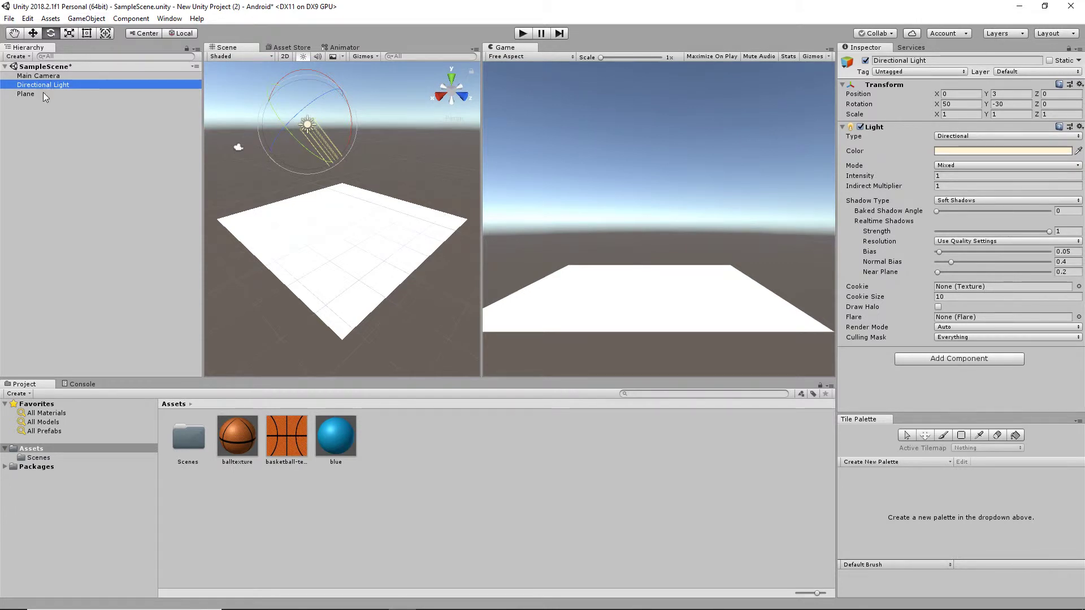
left_click(22, 95)
left_click(32, 86)
key("Delete")
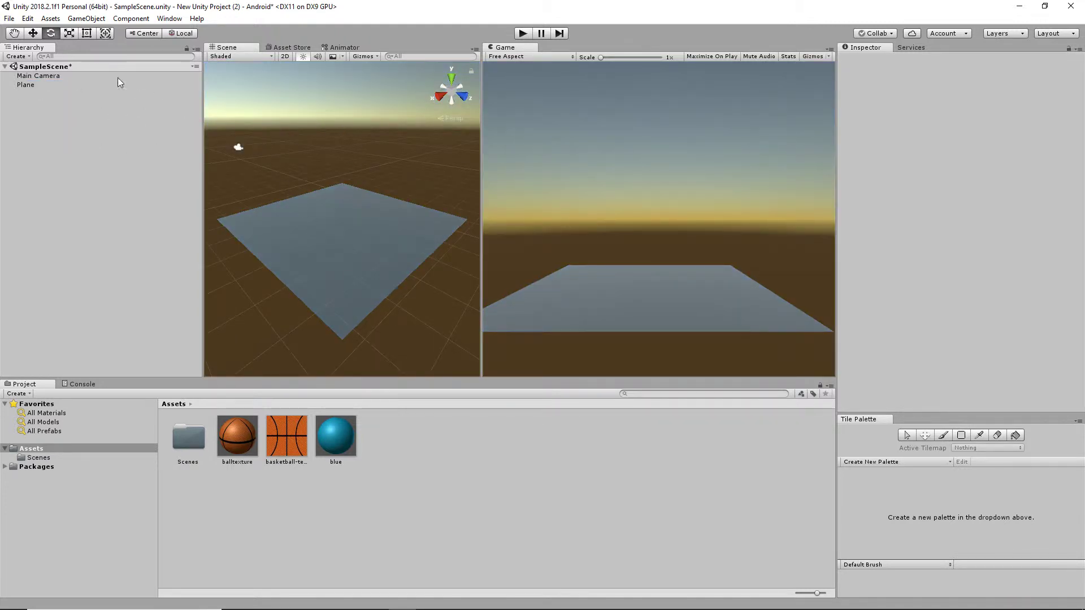
Add a point light and raise it above the plane to a Y position of about -0.06.
left_click(86, 18)
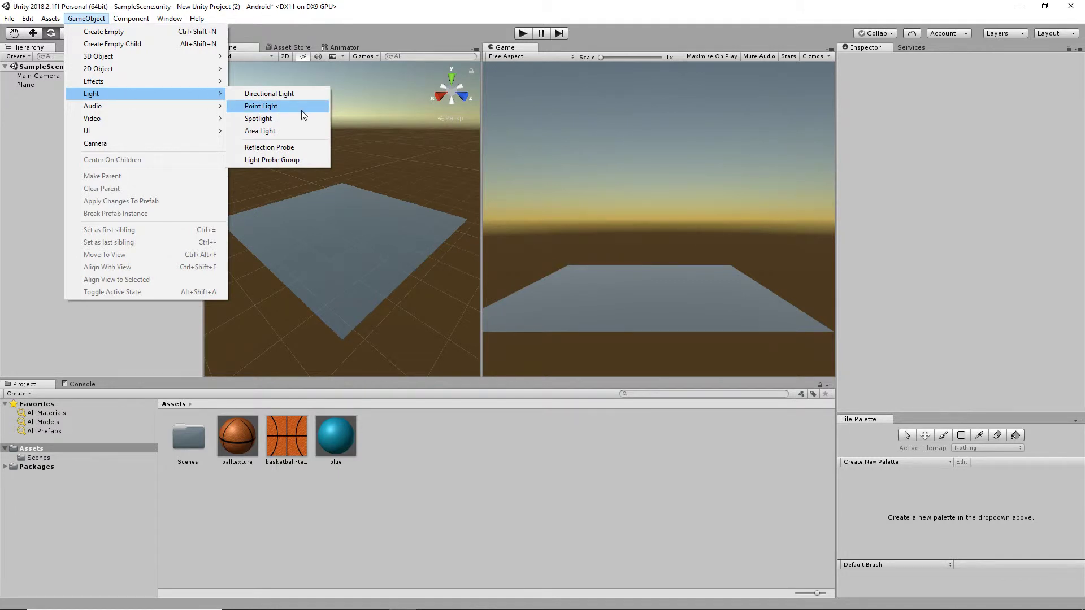
left_click(300, 110)
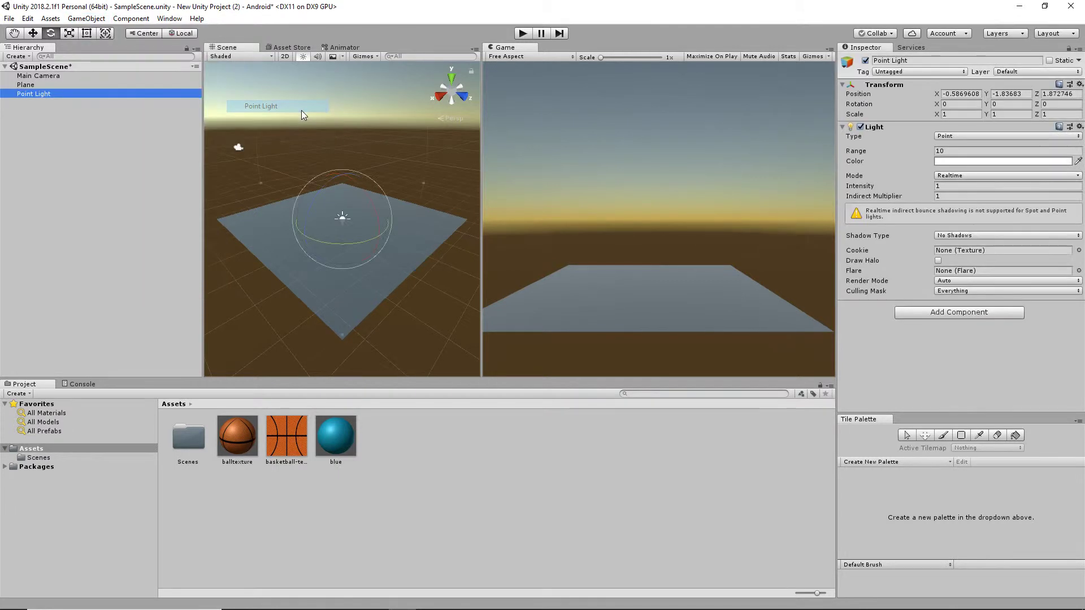
left_click(31, 86)
left_click(36, 94)
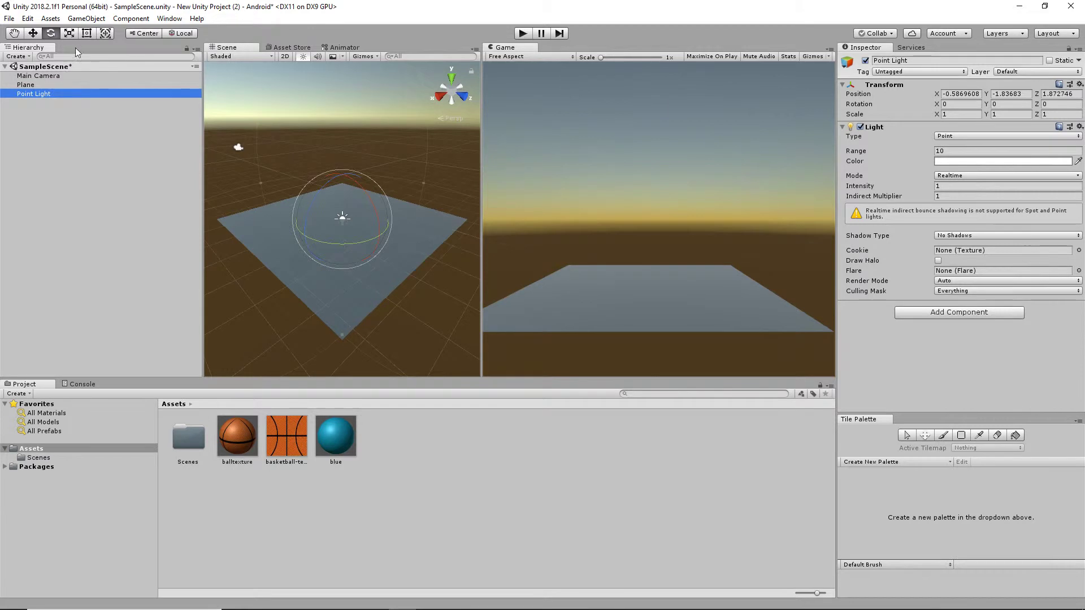
left_click(33, 33)
left_click_drag(343, 171, 339, 141)
Shrink the point light's range freehand to about 6.58.
scroll(347, 187, "down", 5)
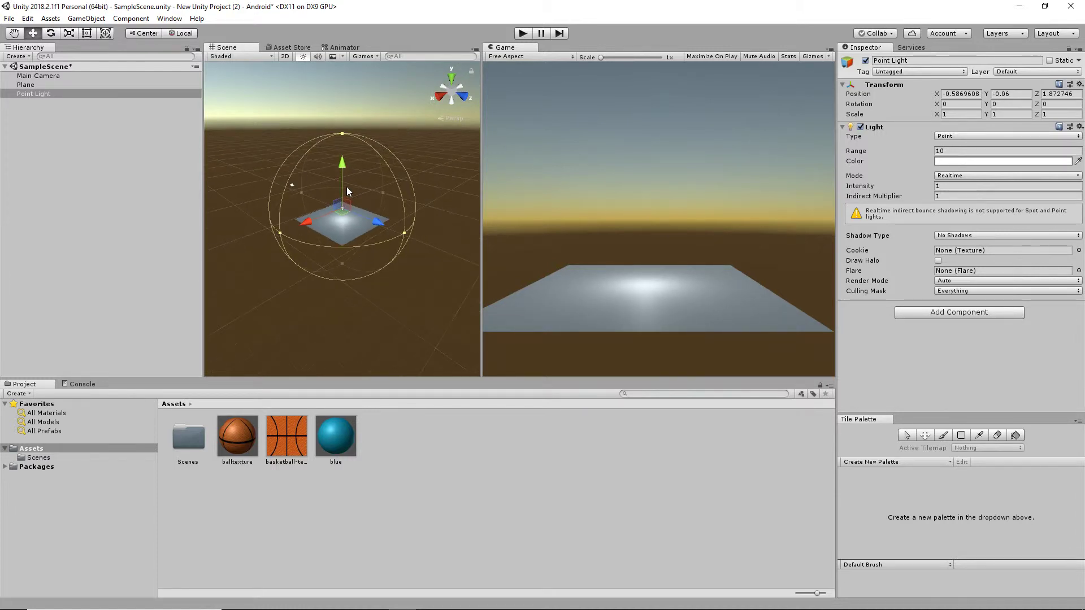
scroll(347, 187, "down", 2)
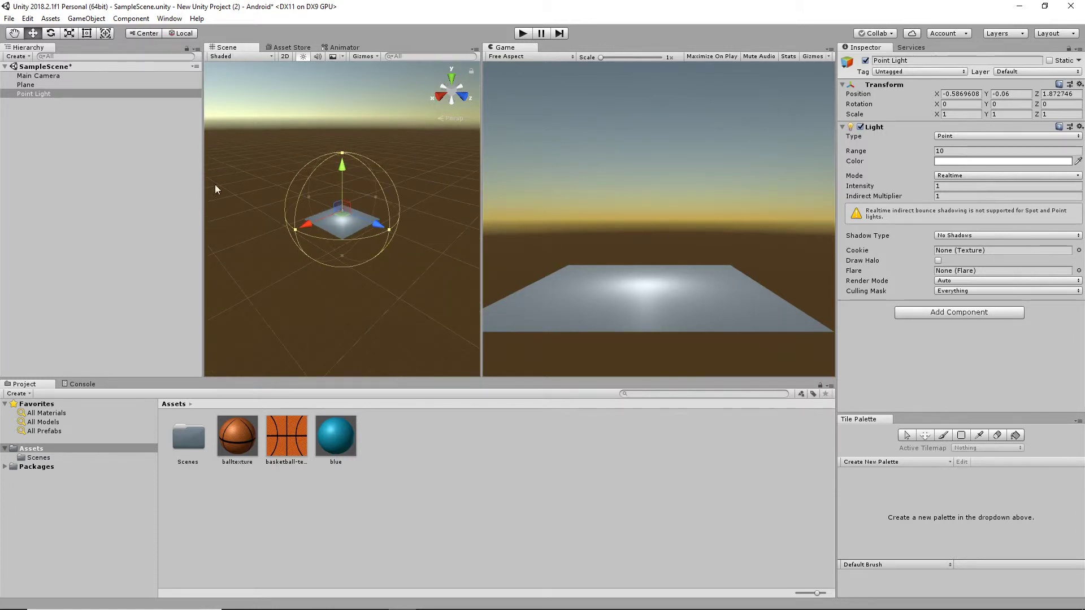
left_click_drag(389, 229, 402, 233)
scroll(402, 234, "up", 2)
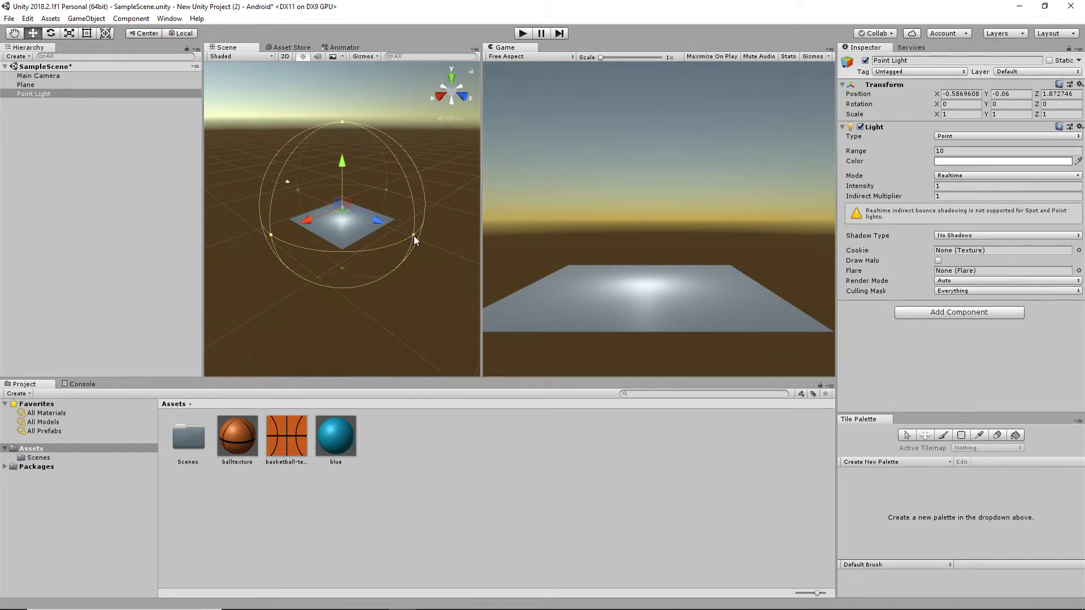
scroll(414, 235, "up", 1)
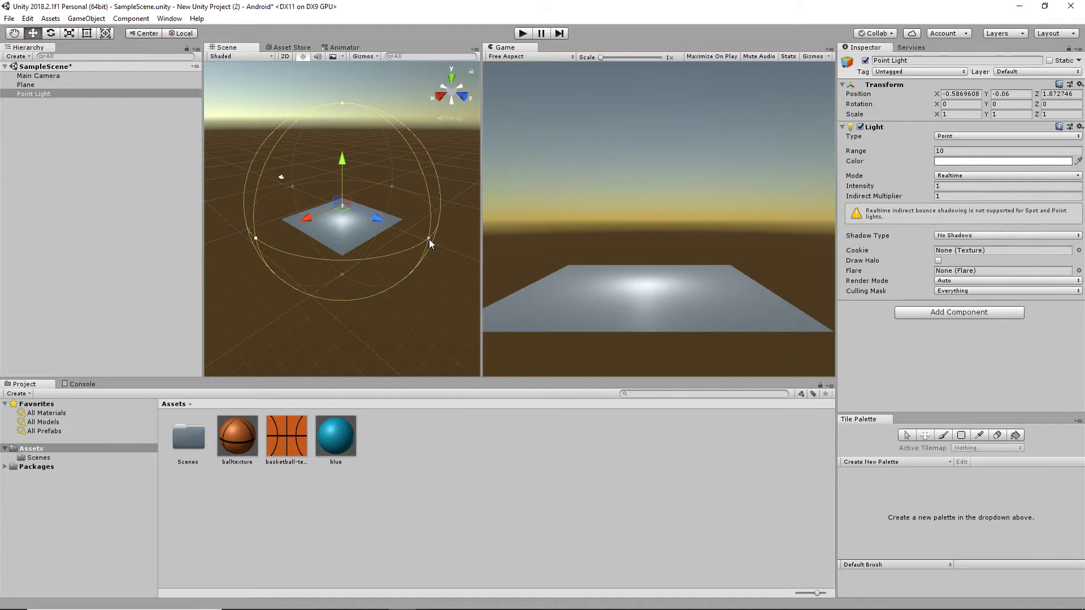
left_click_drag(428, 239, 393, 234)
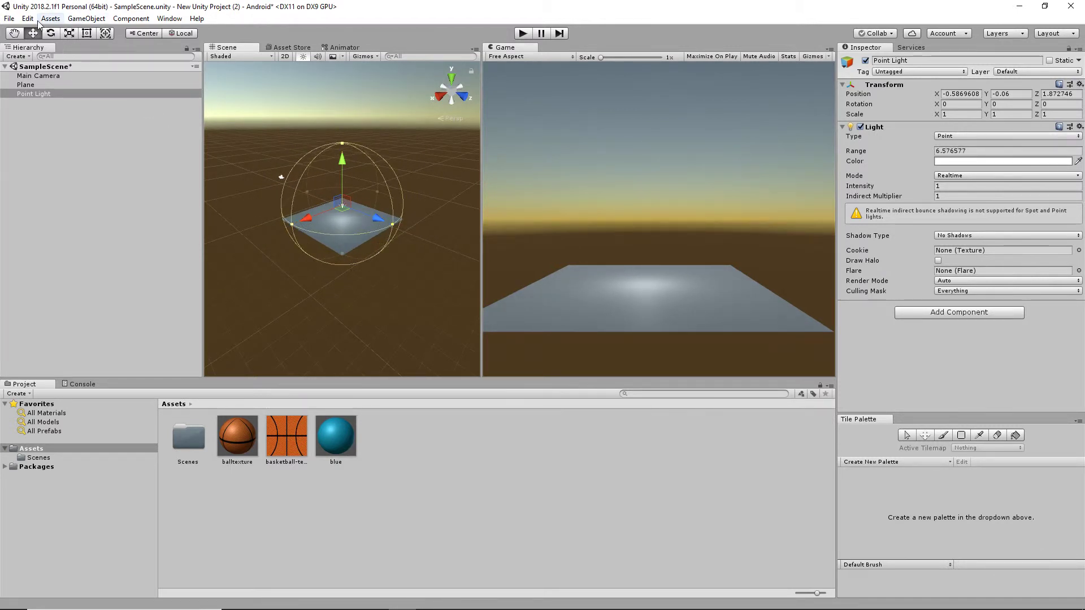
Add a spotlight to the scene and move it above the plane to about Y 2.8 and Z 5.54.
left_click(78, 20)
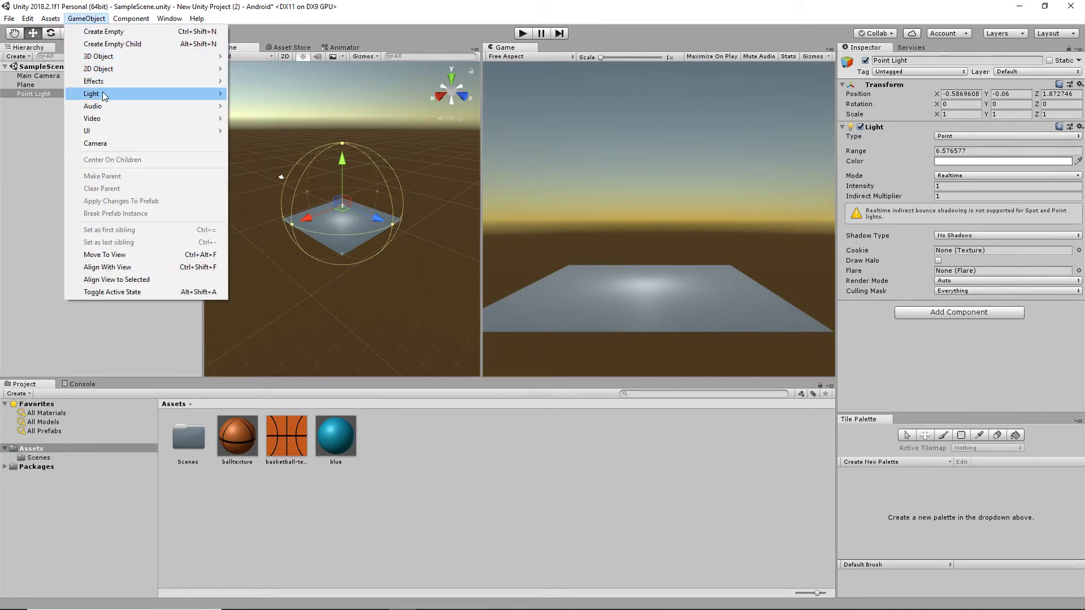
mouse_move(105, 96)
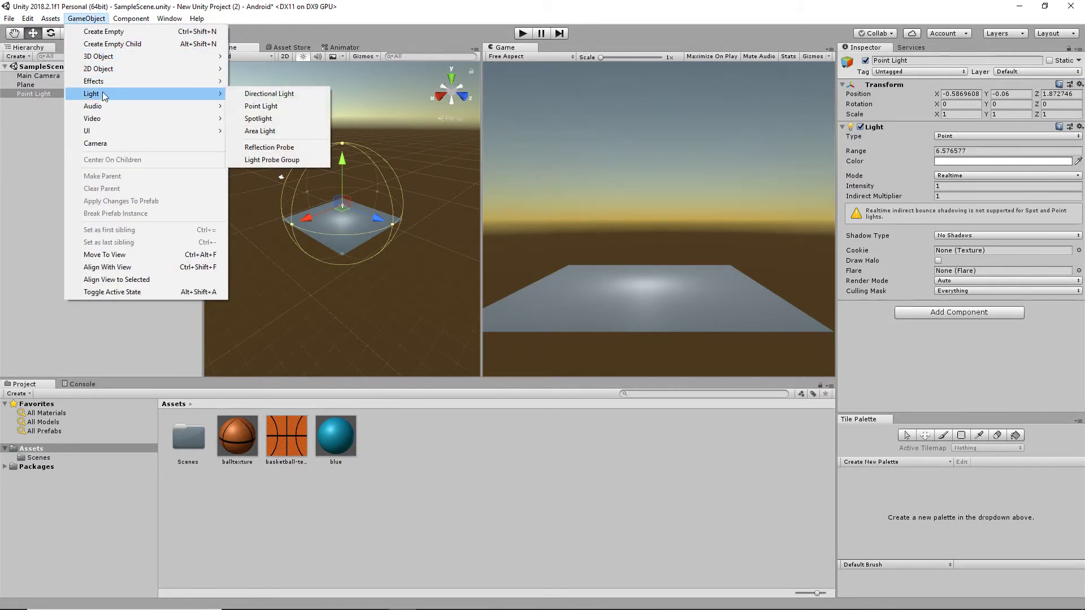
left_click(259, 119)
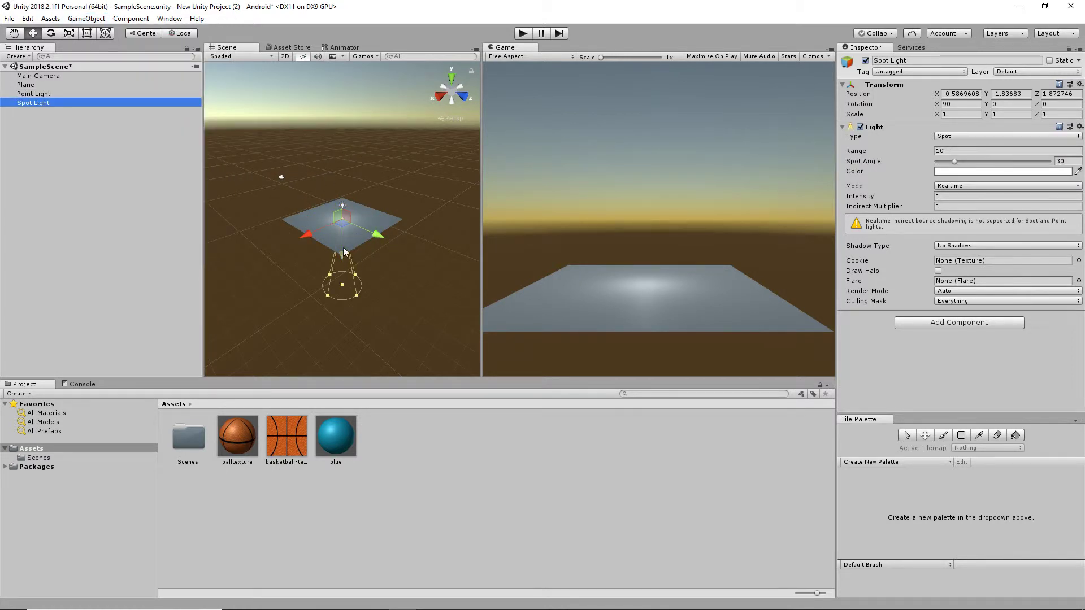
left_click_drag(344, 261, 398, 206)
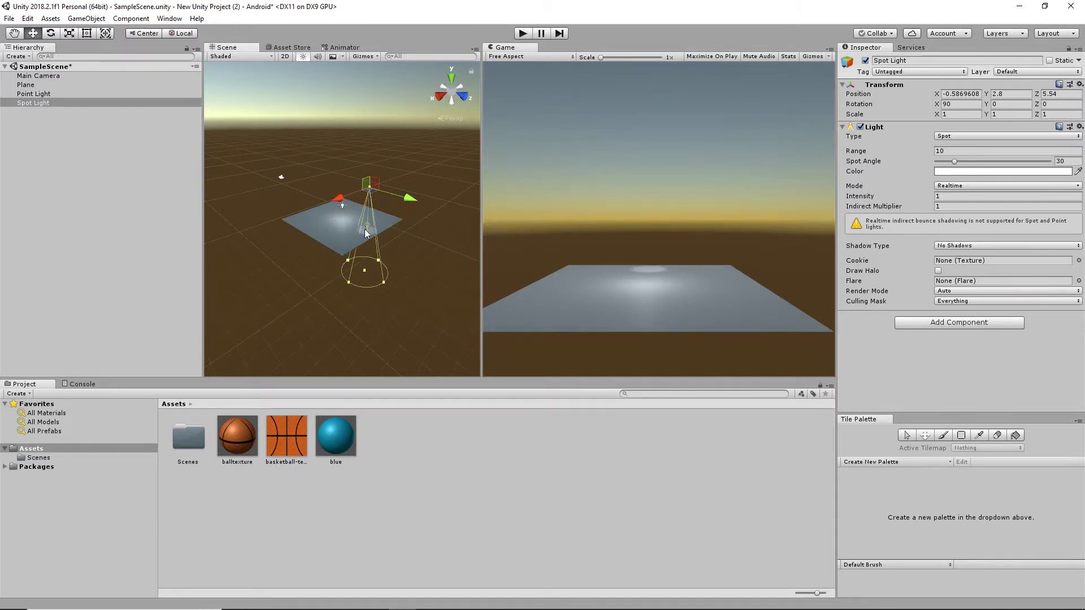
scroll(292, 230, "up", 5)
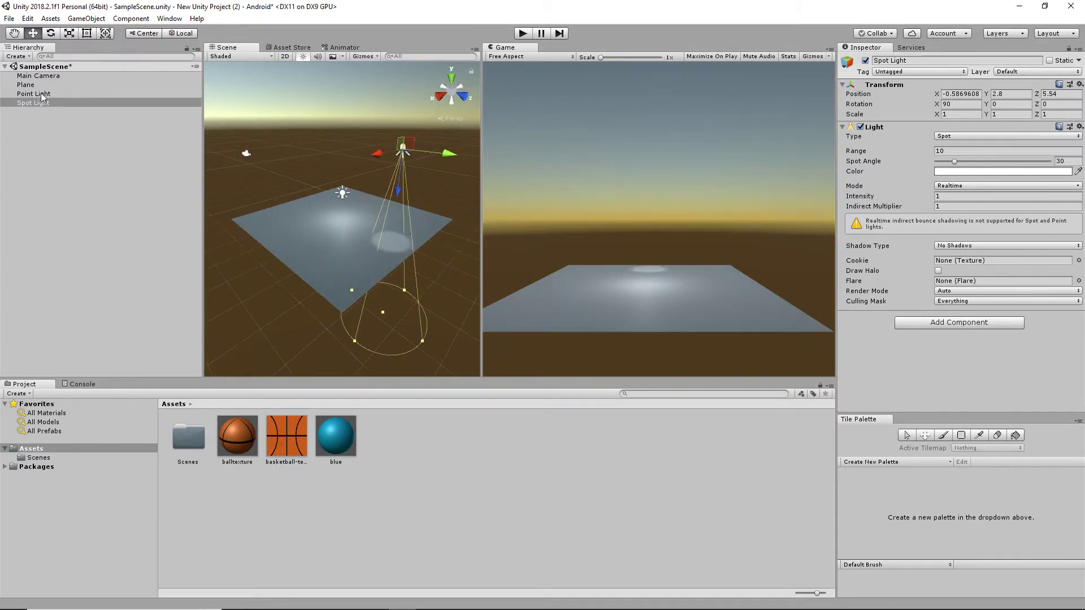
Raise the spotlight freehand to a Y position of about 3.63.
left_click(39, 94)
left_click(29, 104)
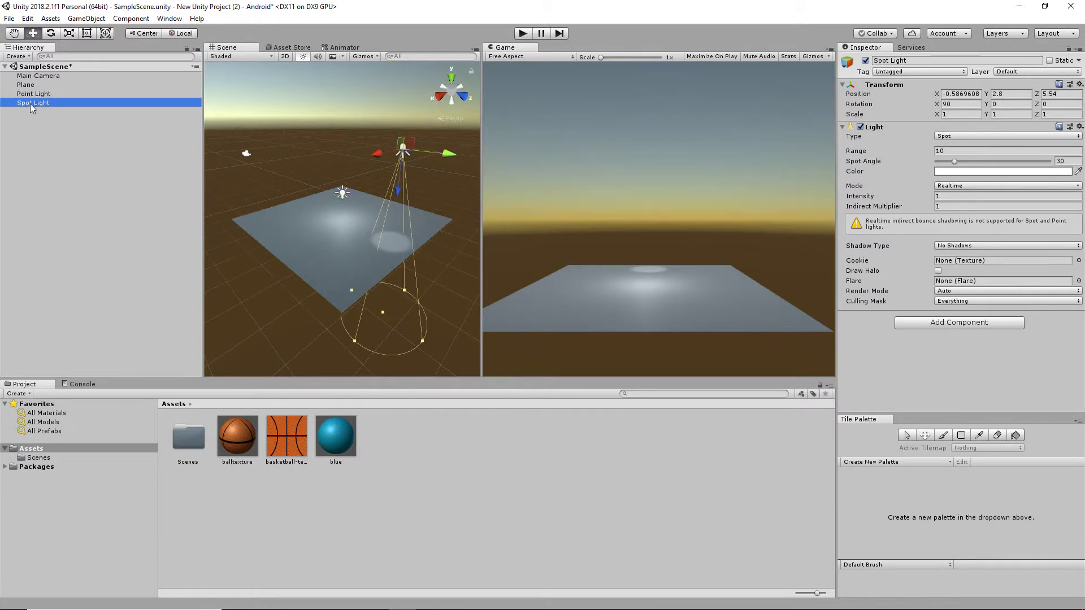
left_click_drag(394, 198, 381, 170)
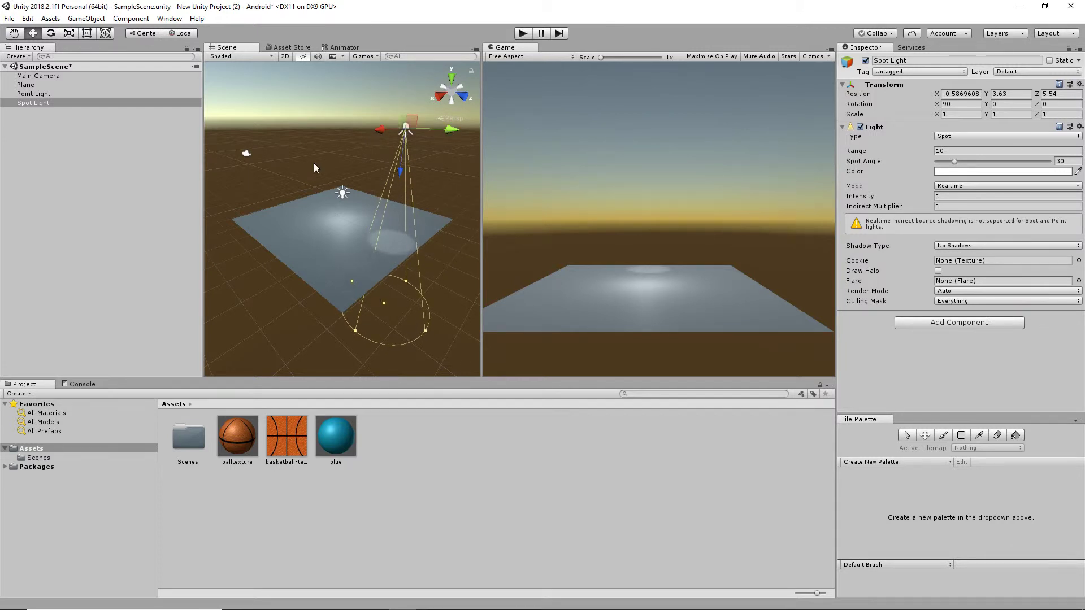
left_click(34, 94)
left_click(55, 104)
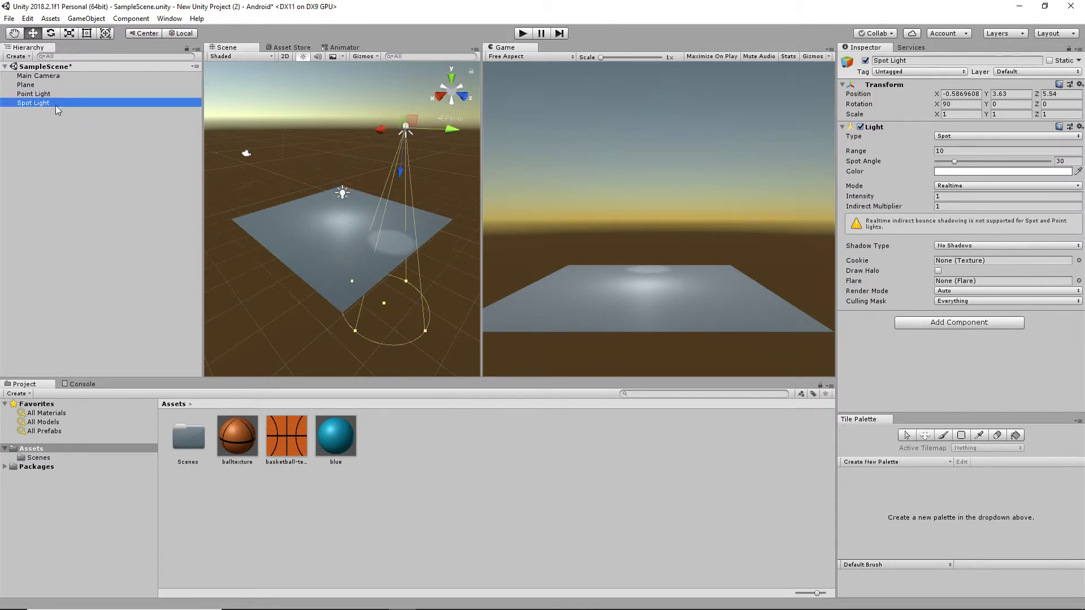
Add a 3D cube on the plane at about Y -1.46 and raise the point light to about Y 0.31.
left_click(82, 21)
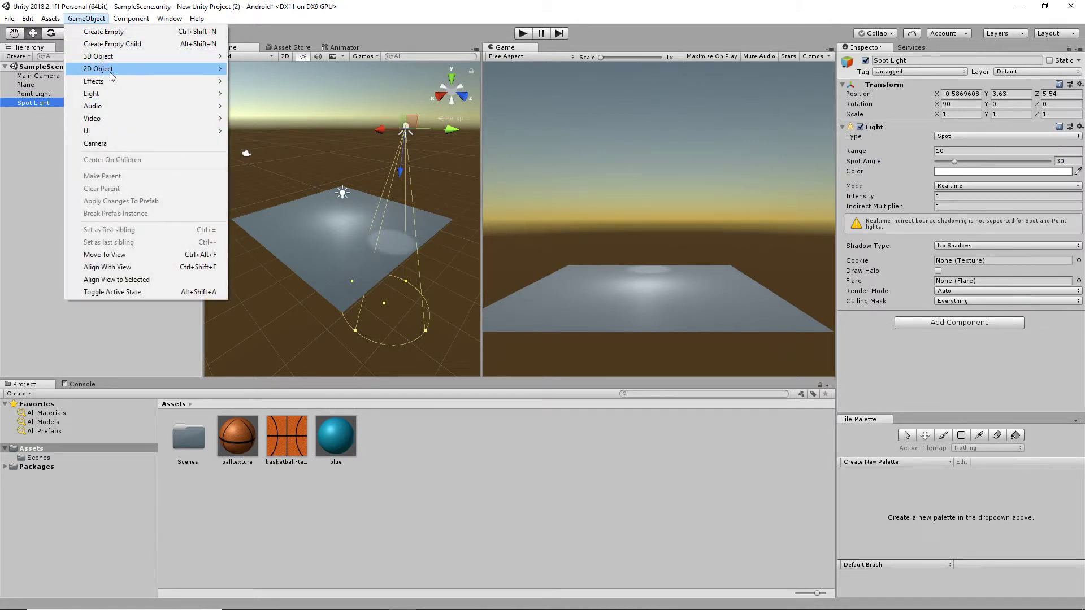
mouse_move(147, 57)
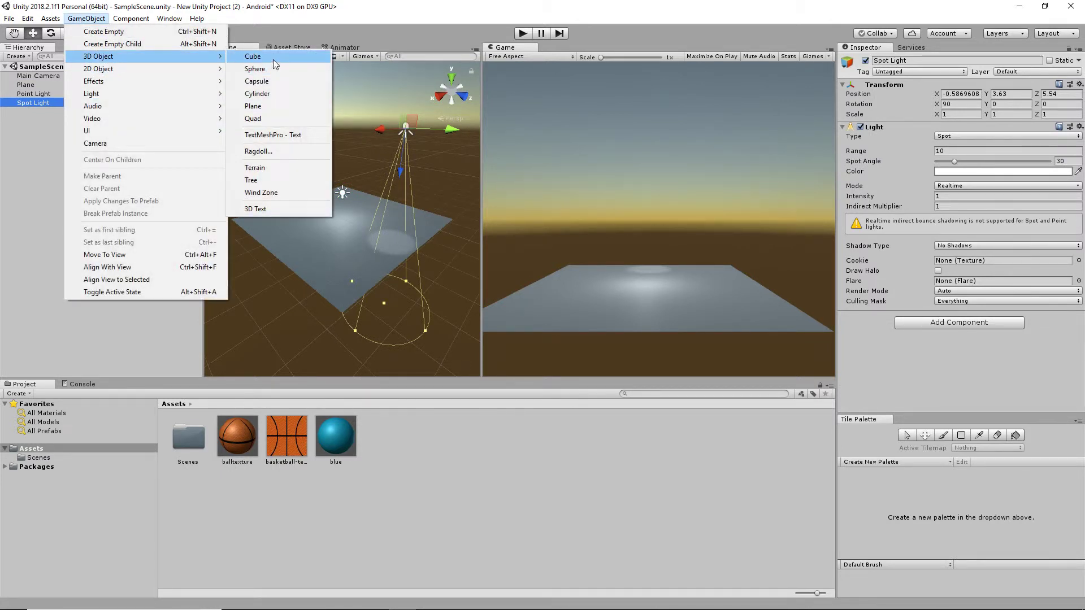
left_click(273, 57)
mouse_move(345, 181)
left_mouse_down()
mouse_move(347, 154)
mouse_move(347, 174)
left_mouse_up()
left_click(25, 95)
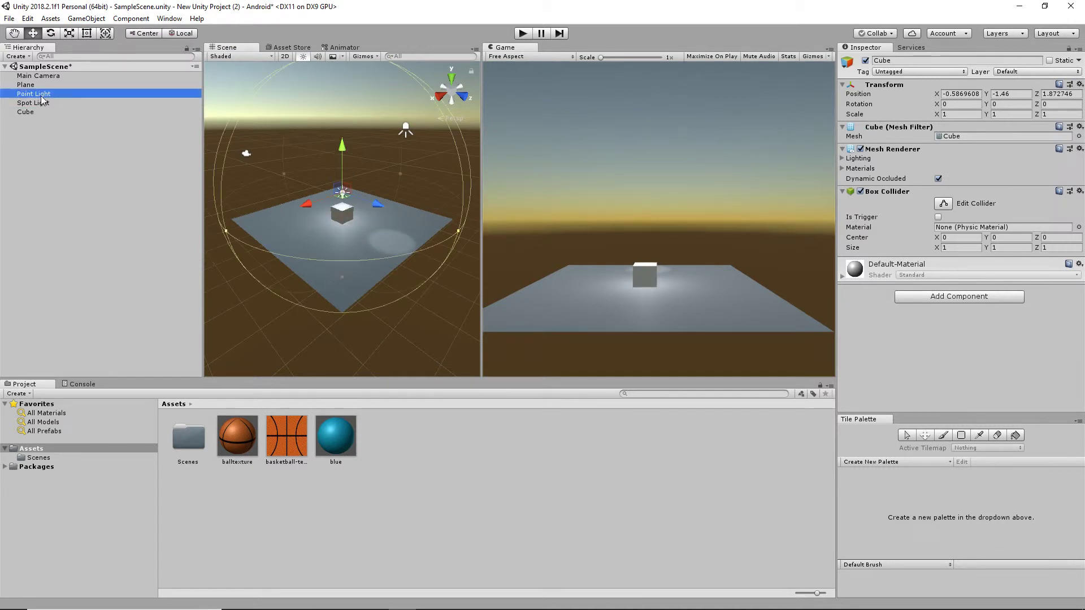
left_click_drag(344, 147, 341, 134)
Raise the cube freehand above the plane to a Y position of about -0.82.
left_click(26, 111)
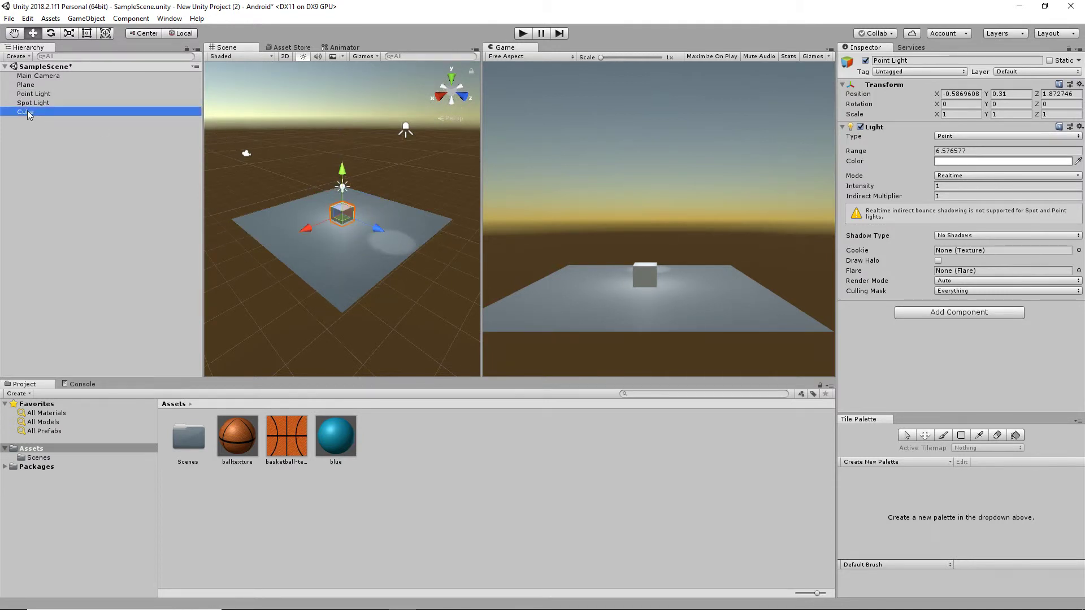
left_click_drag(342, 169, 340, 159)
left_click(34, 103)
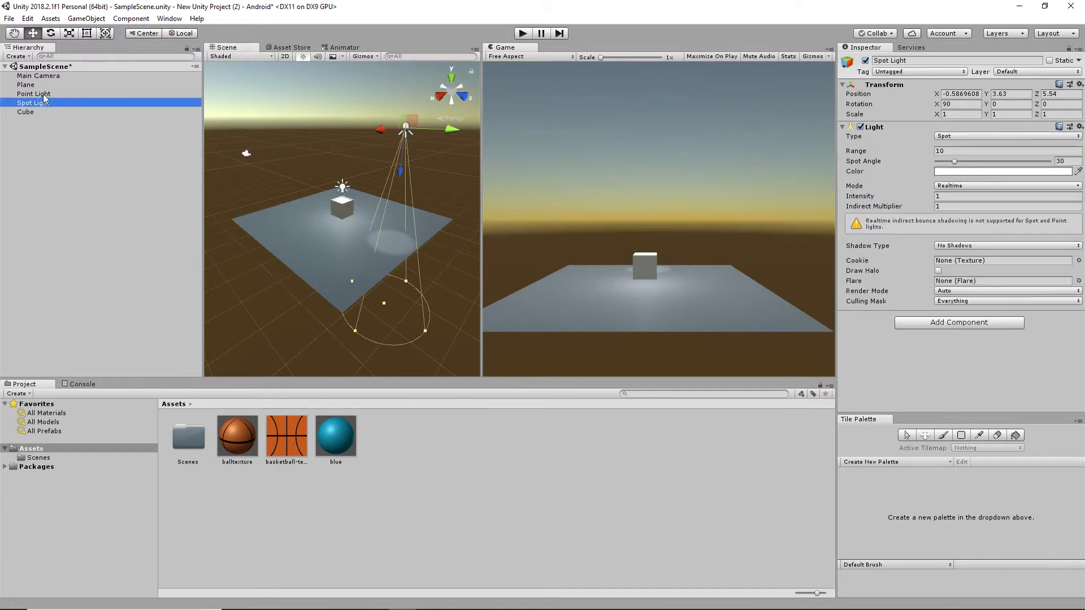
left_click(45, 95)
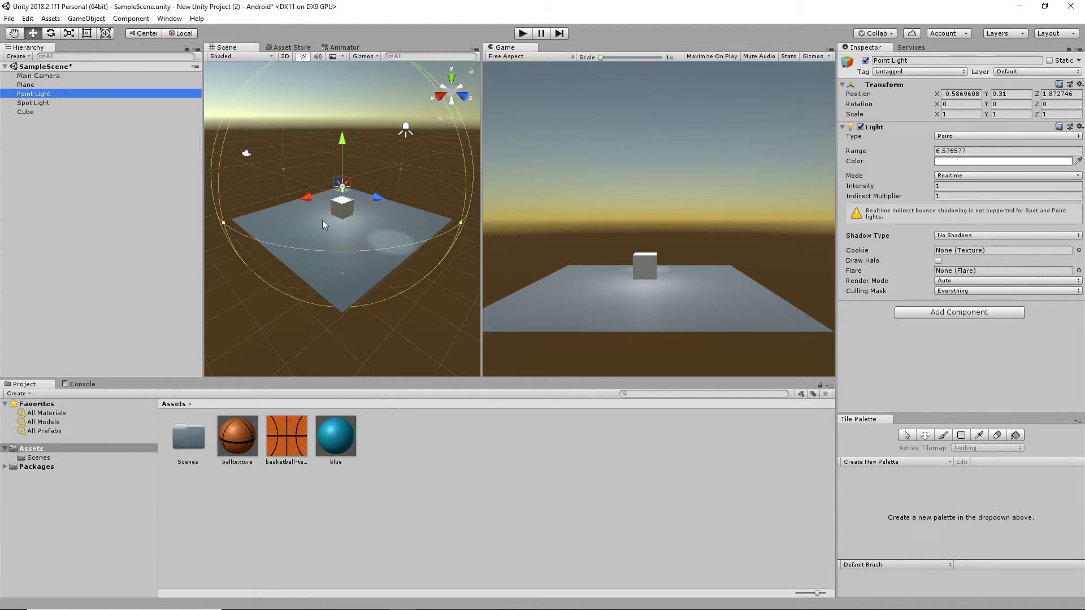
scroll(295, 201, "up", 4)
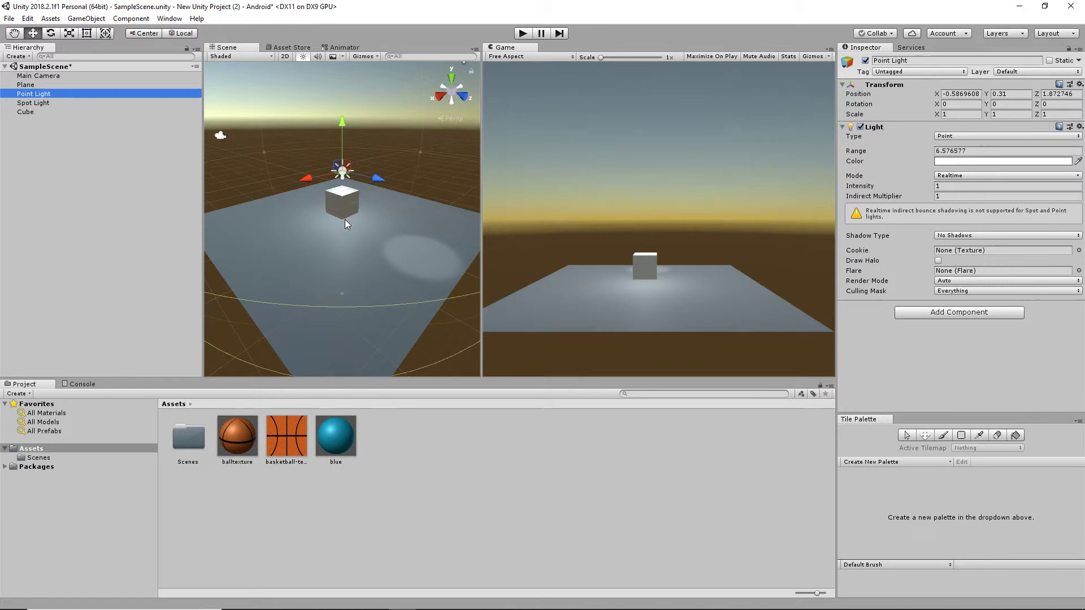
left_click(31, 112)
left_click(344, 157)
left_click_drag(343, 157, 343, 152)
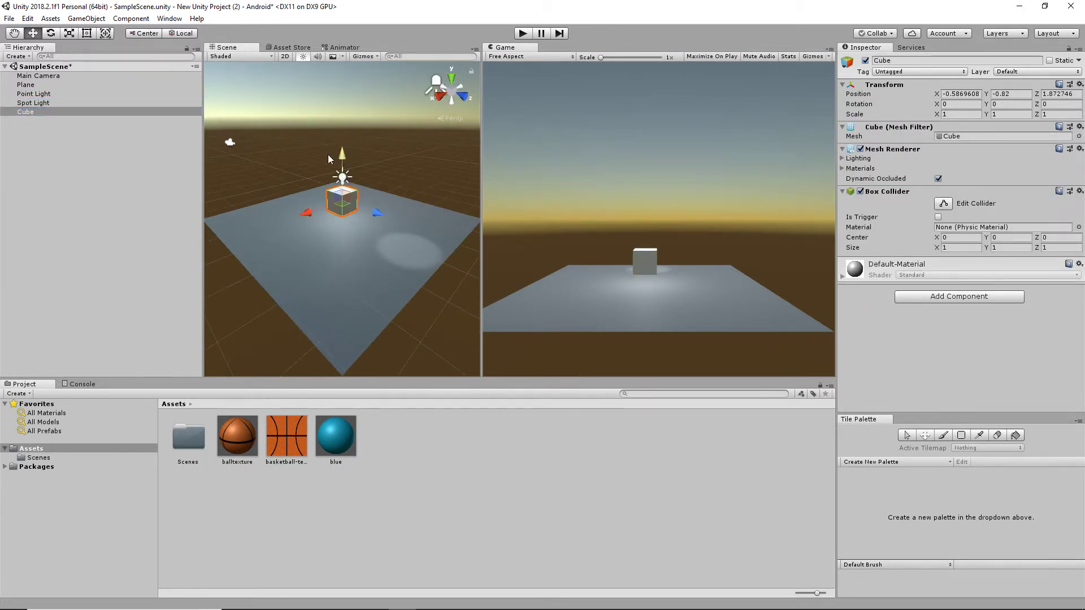
Give the point light hard shadows and raise it to a Y position of about 0.94.
left_click(39, 95)
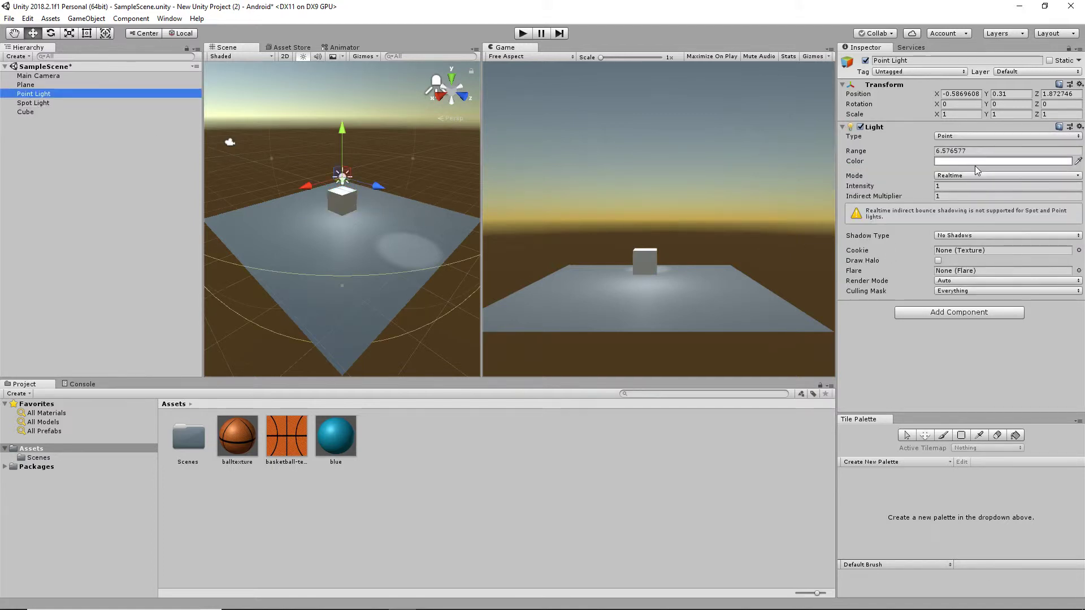
left_click(989, 236)
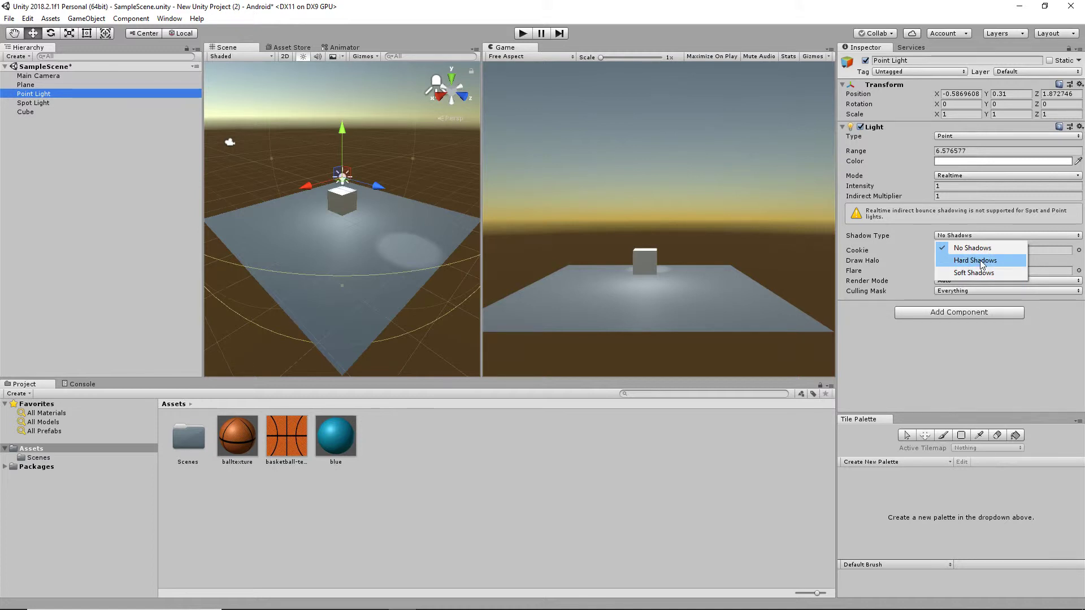
left_click(982, 261)
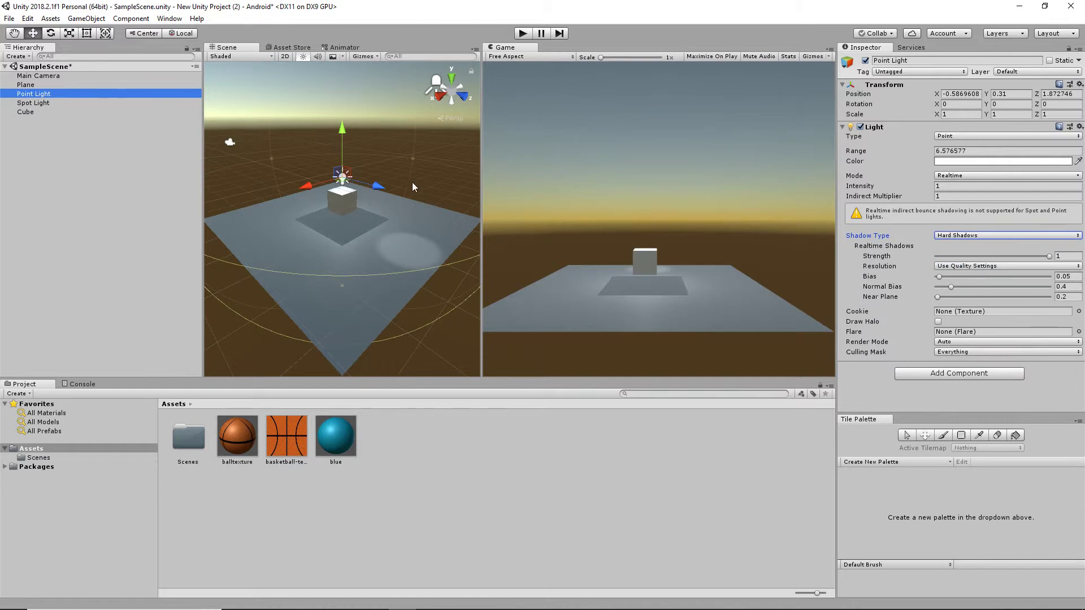
mouse_move(344, 127)
left_mouse_down()
mouse_move(342, 108)
mouse_move(335, 115)
left_mouse_up()
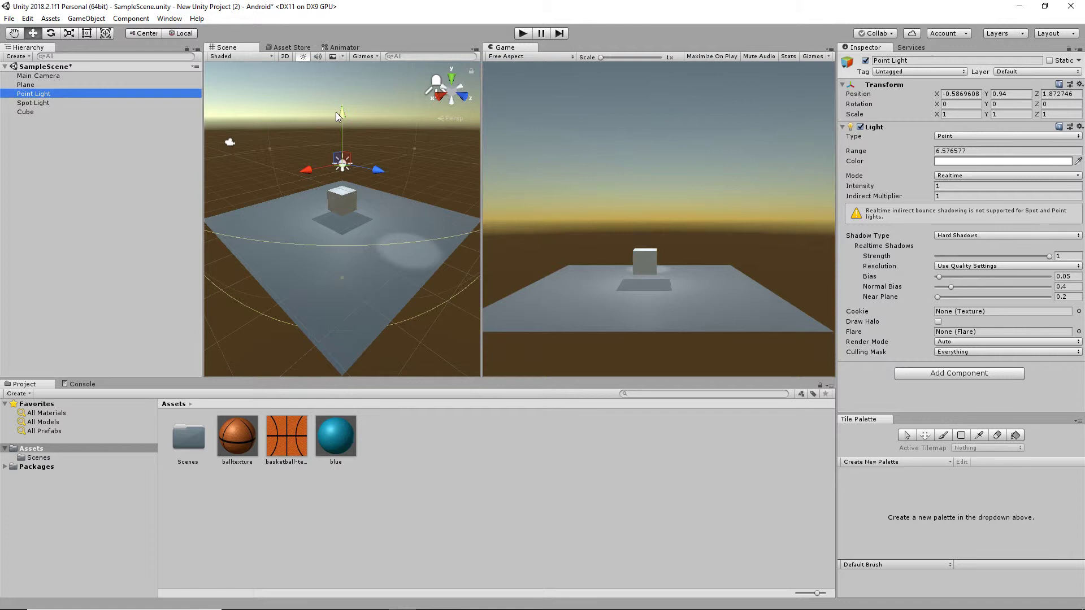
Move the spotlight freehand beside the cube, to about X 1.67, Y 2.36 and Z 4.88.
left_click(33, 104)
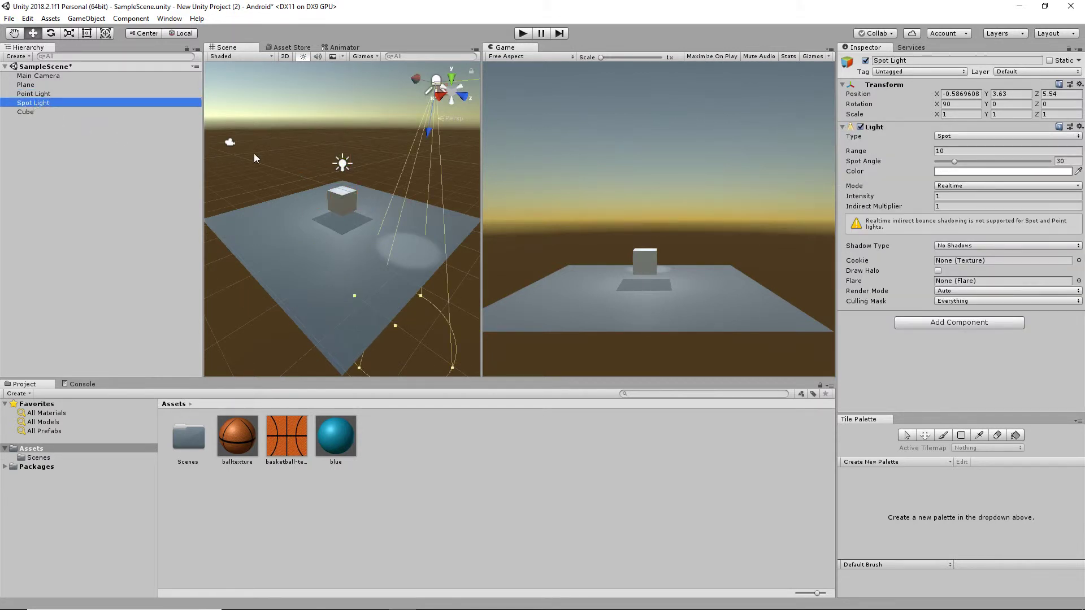
scroll(370, 150, "down", 3)
mouse_move(382, 135)
left_mouse_down()
mouse_move(357, 138)
mouse_move(425, 149)
mouse_move(394, 134)
left_mouse_up()
left_click_drag(355, 179, 356, 221)
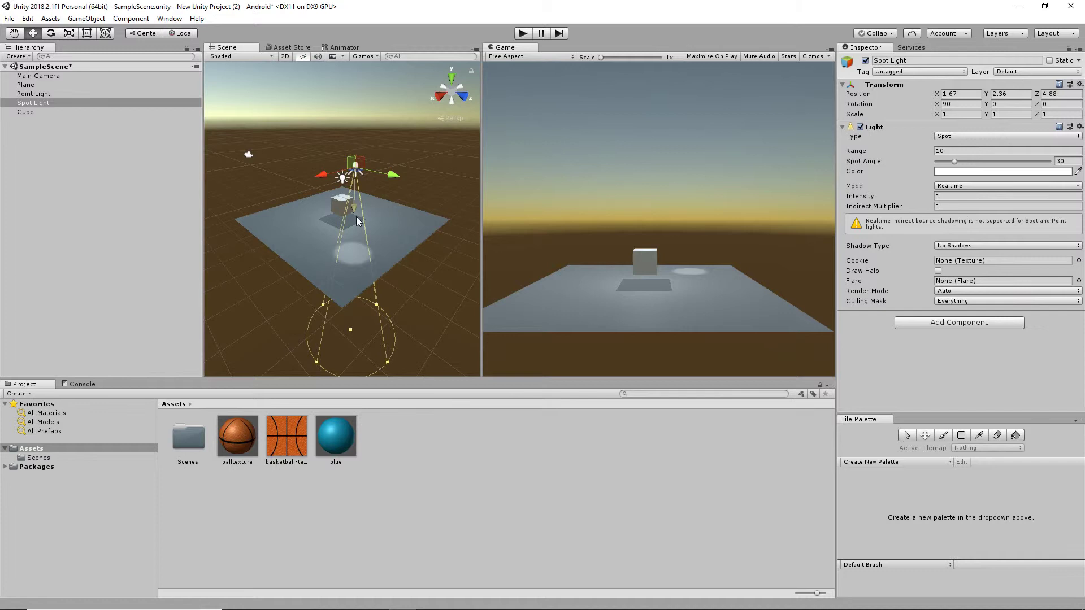
Change the spotlight's colour to a red of about EC4B56.
left_click(40, 95)
left_click(41, 106)
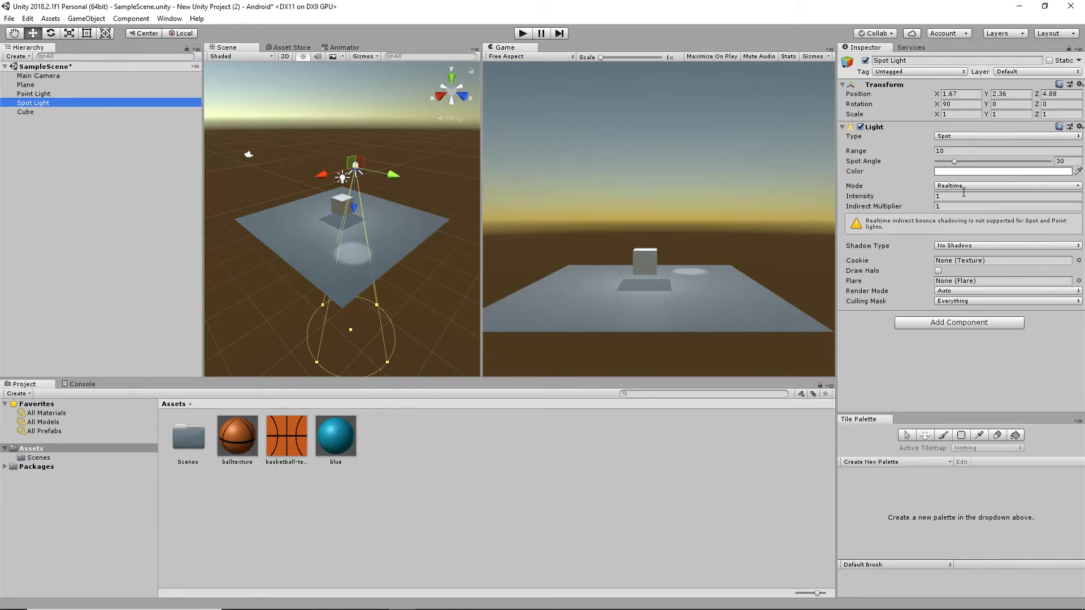
left_click(991, 171)
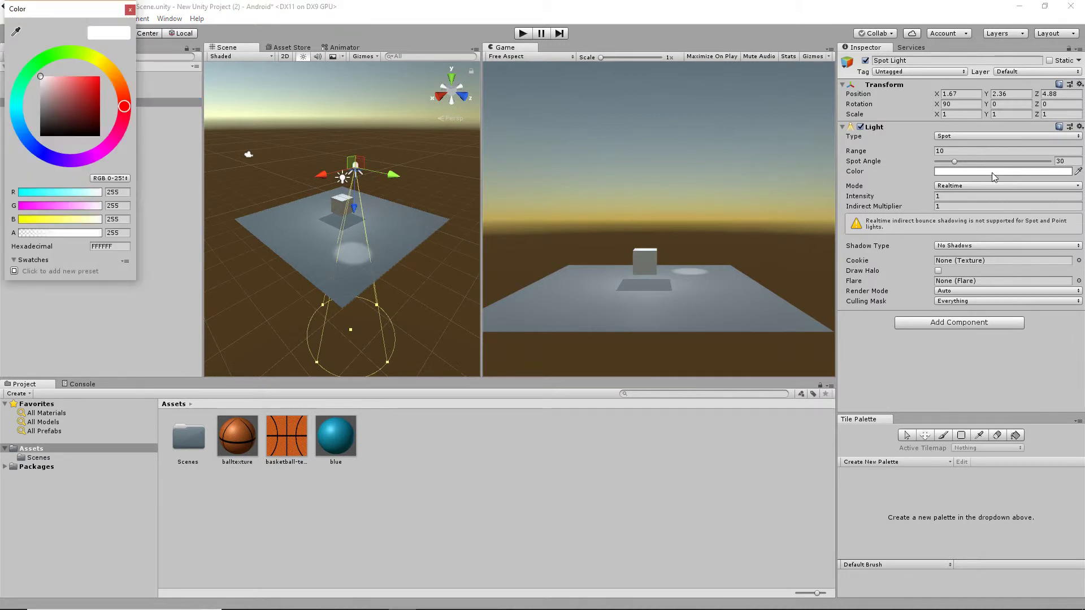
left_click(107, 64)
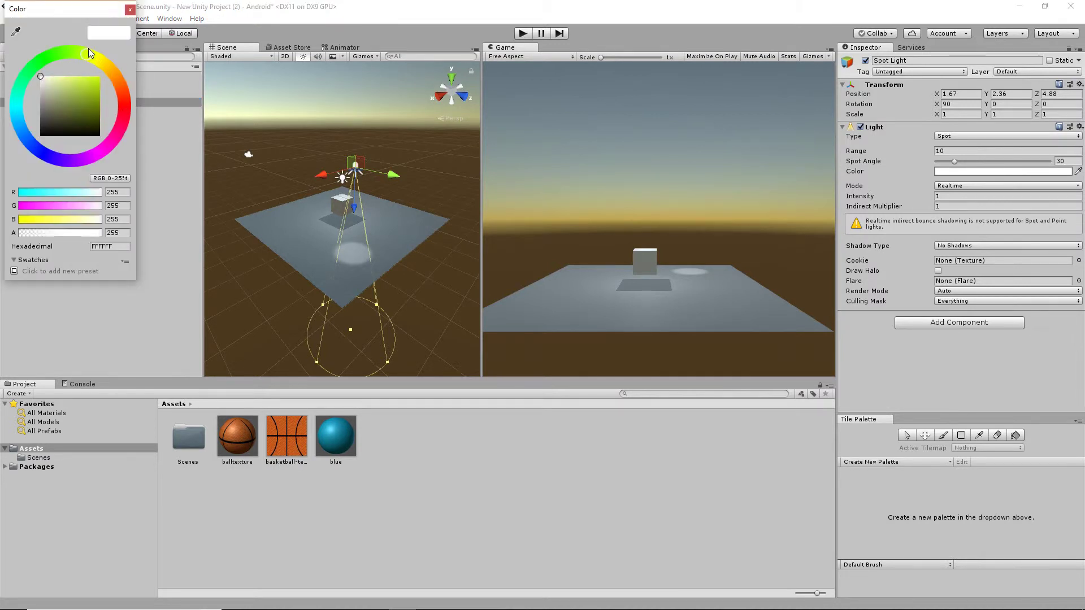
left_click_drag(109, 68, 97, 59)
mouse_move(97, 104)
left_mouse_down()
mouse_move(98, 95)
mouse_move(120, 135)
mouse_move(126, 111)
mouse_move(92, 90)
mouse_move(97, 75)
mouse_move(81, 81)
left_mouse_up()
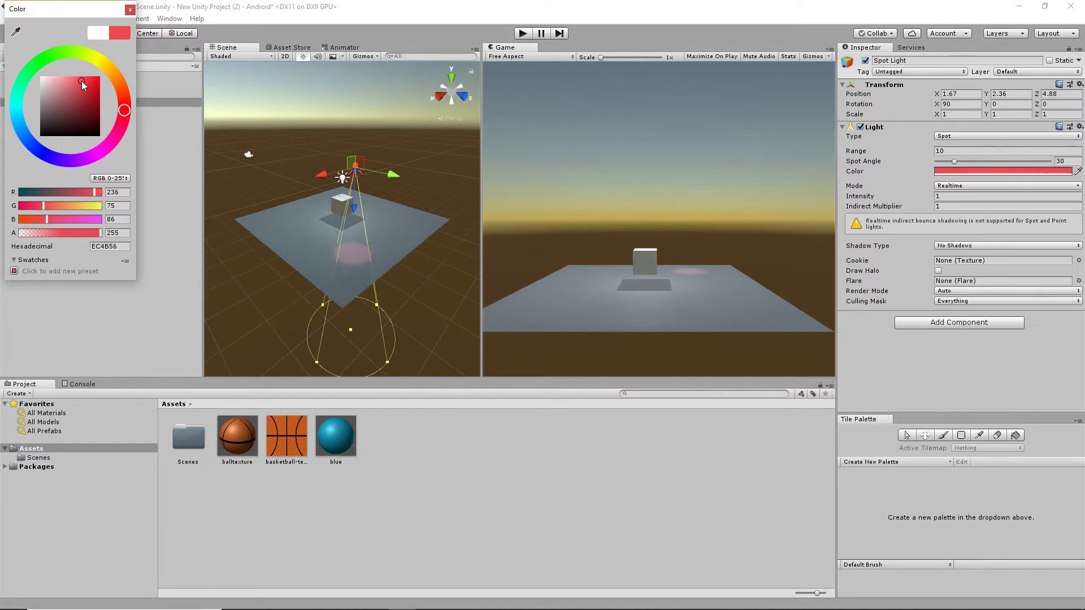
left_click(130, 10)
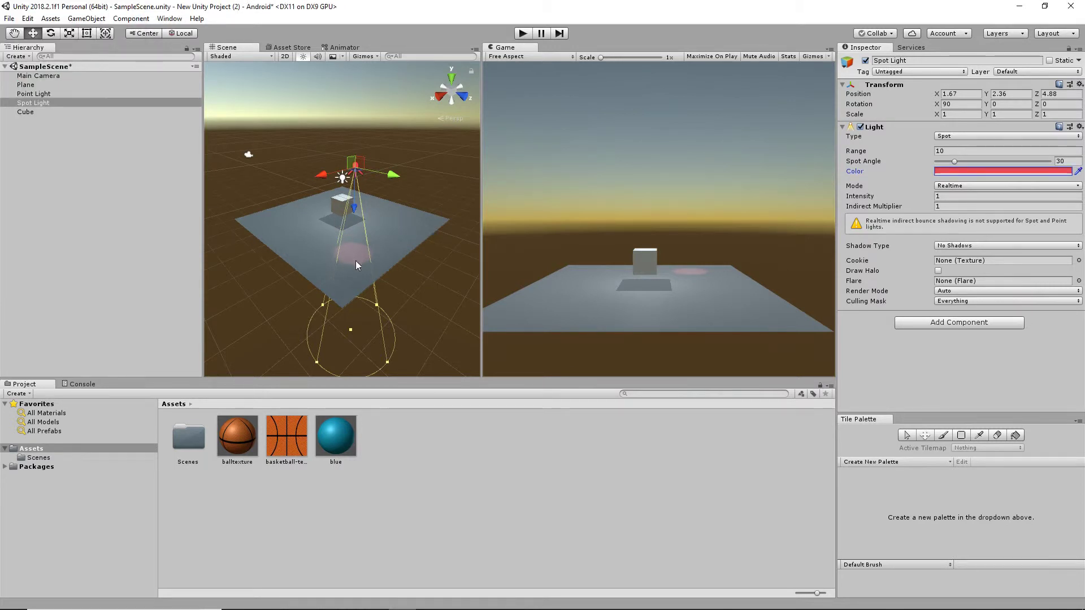
Delete the point light and the spotlight from the scene.
scroll(356, 265, "up", 2)
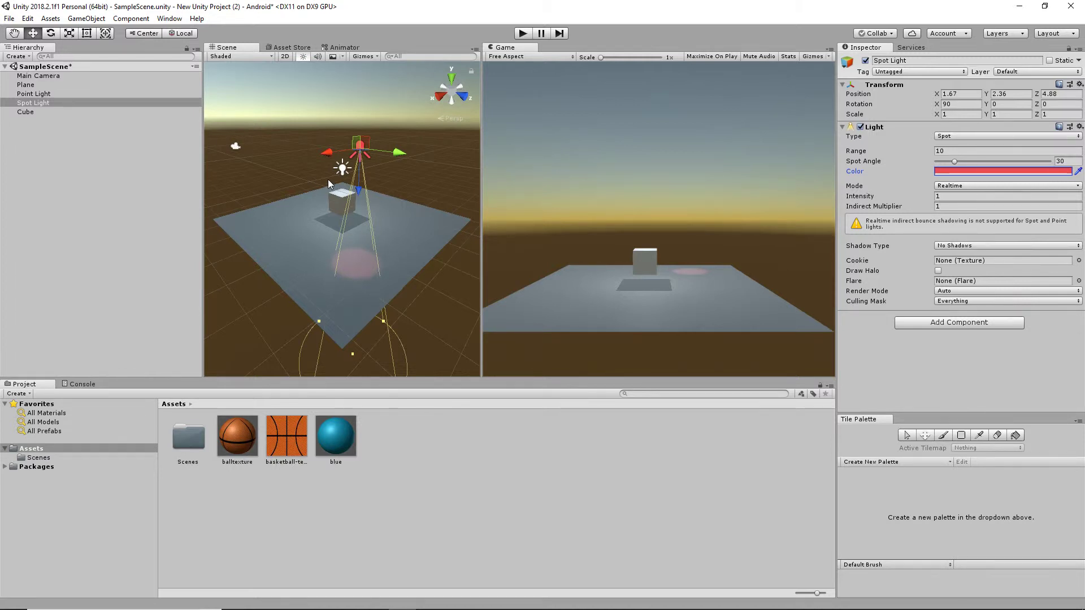
left_click(37, 95)
left_click(36, 104)
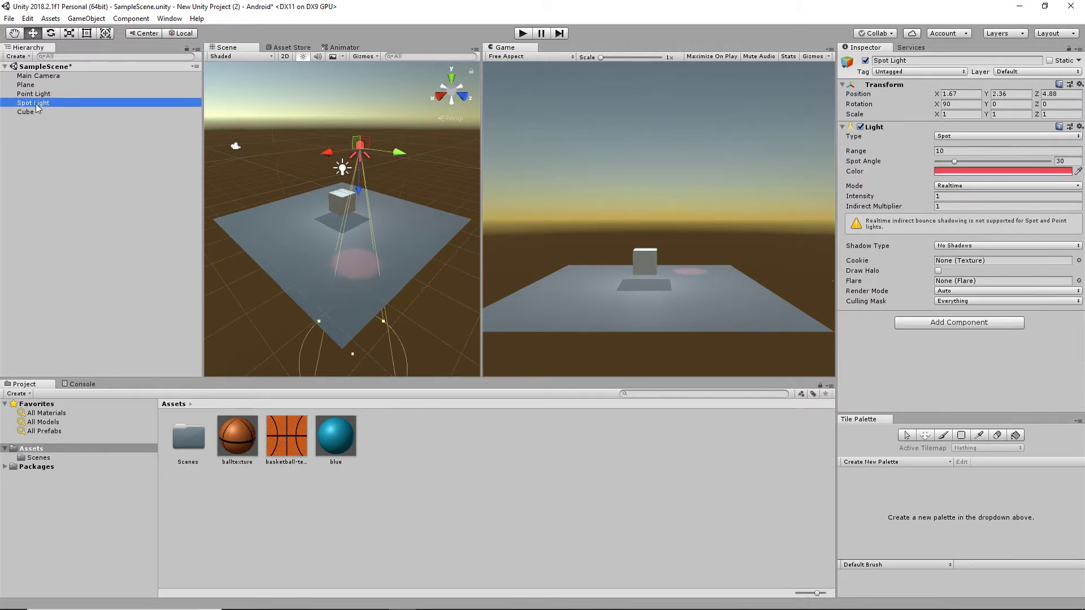
left_click(39, 96)
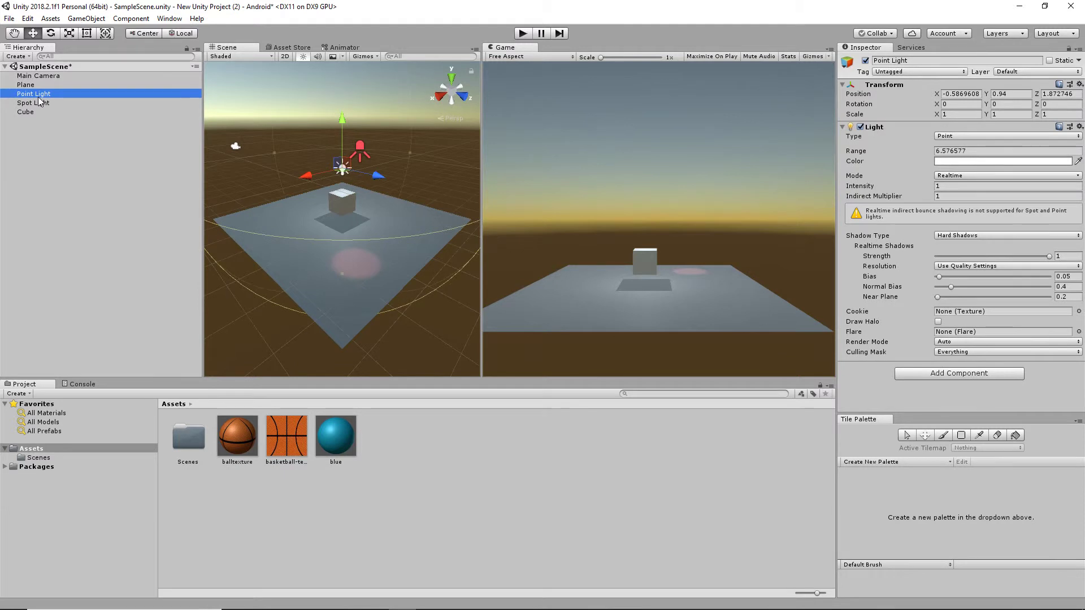
key("Delete")
left_click(42, 94)
key("Delete")
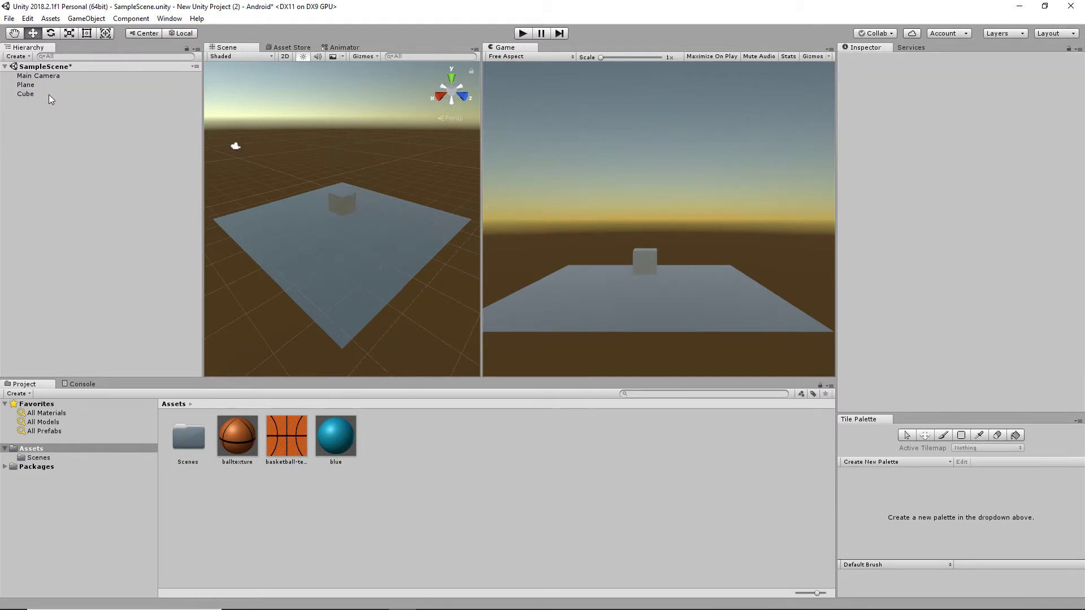
Add a directional light and move it to about X 0.66, Y 1.14 and Z -0.29, then select the cube.
left_click(86, 19)
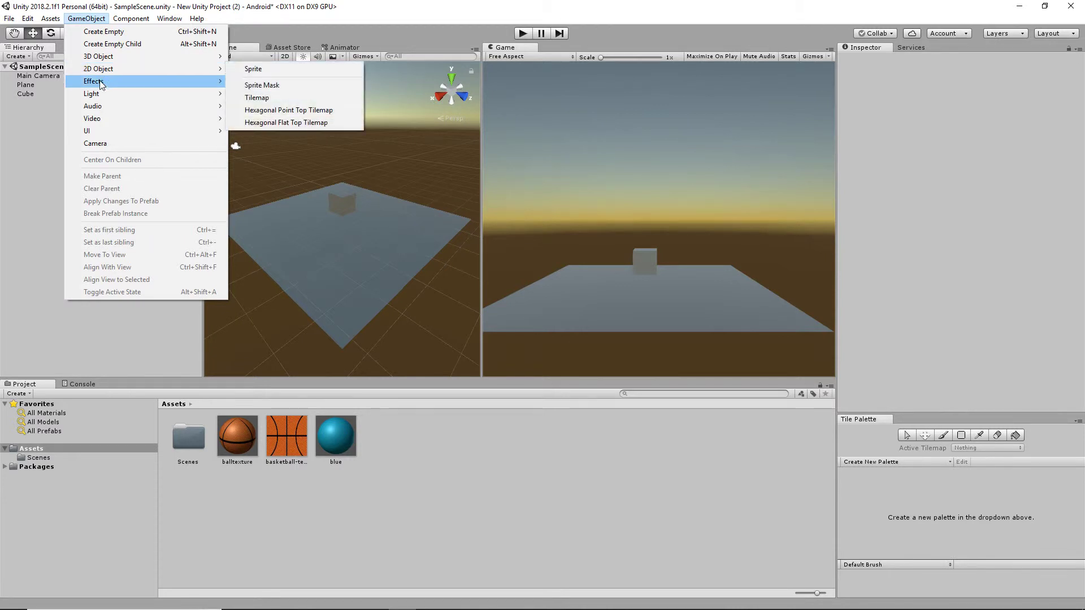
mouse_move(99, 96)
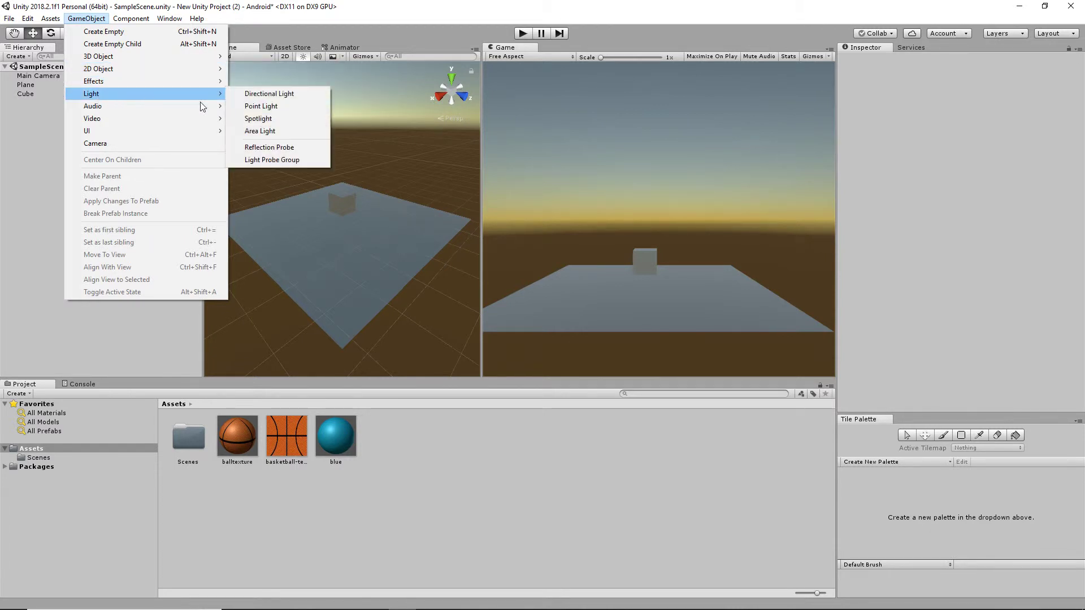
left_click(283, 97)
mouse_move(333, 210)
left_mouse_down()
mouse_move(303, 172)
mouse_move(323, 197)
left_mouse_up()
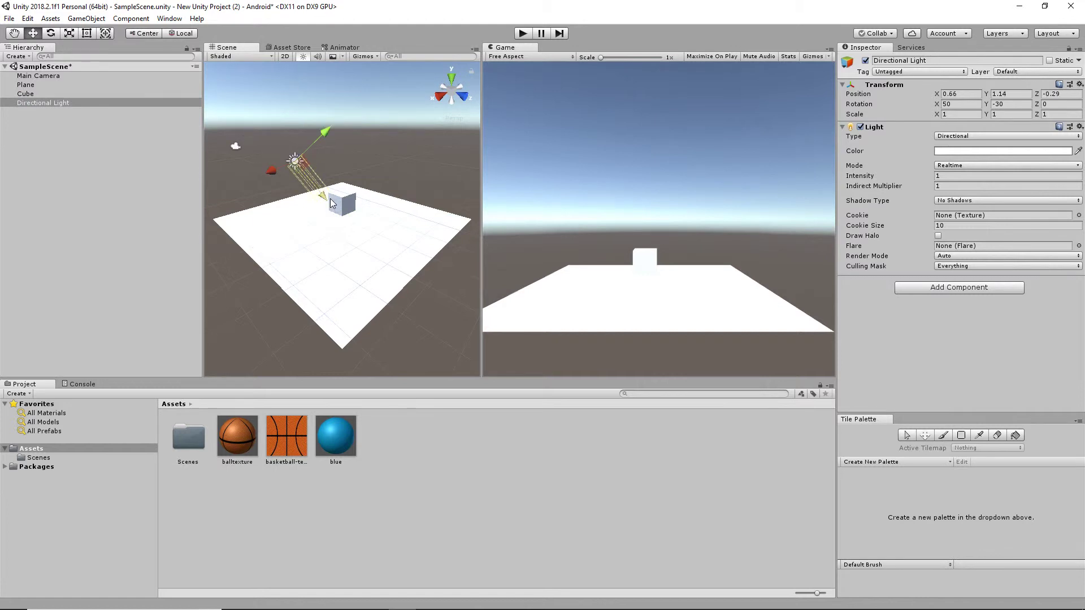
left_click(27, 94)
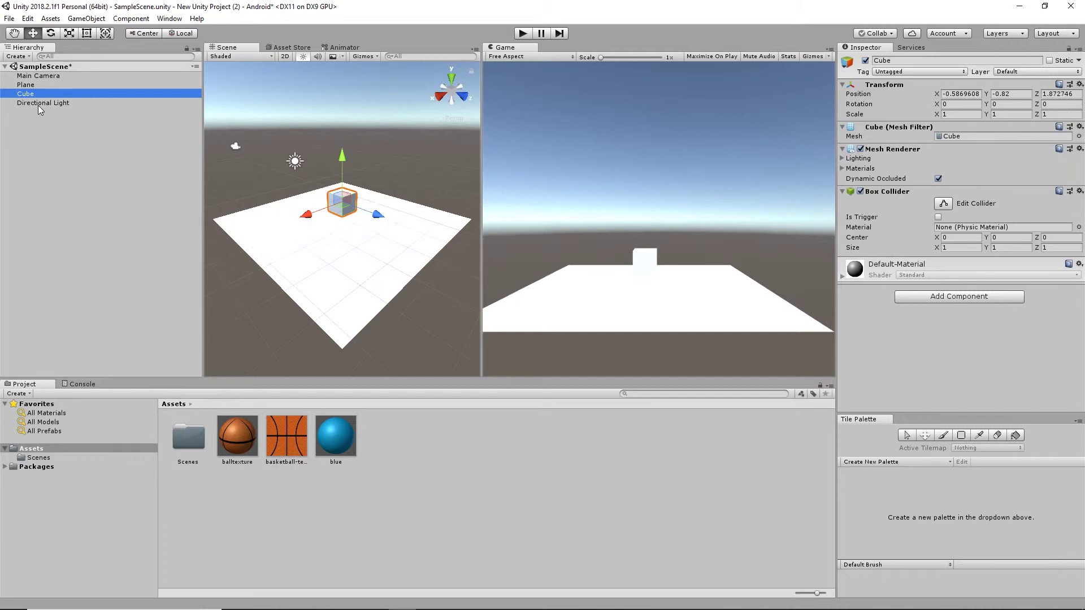
Move the directional light freehand above the plane, to about X -0.46, Y 2.83 and Z 0.77.
left_click(47, 105)
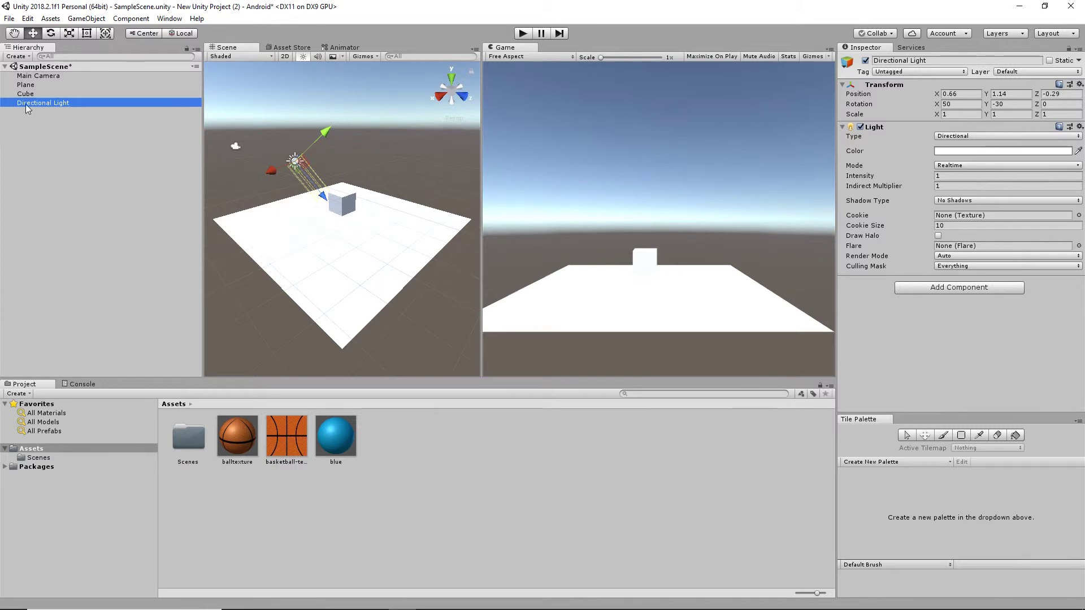
left_click(26, 94)
left_click(50, 103)
left_click_drag(324, 196, 319, 191)
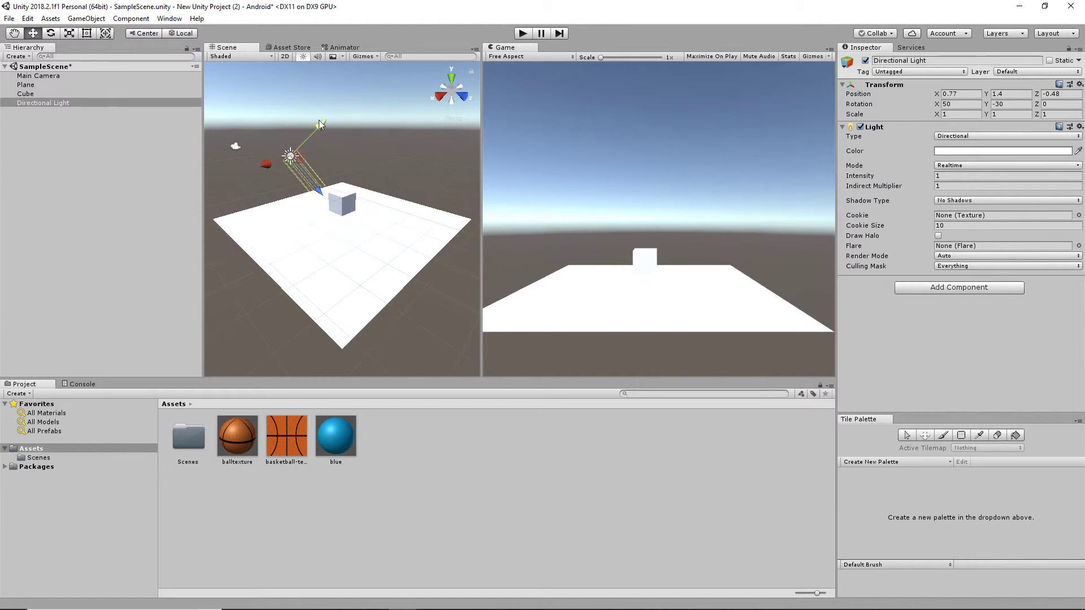
left_click_drag(319, 129, 308, 179)
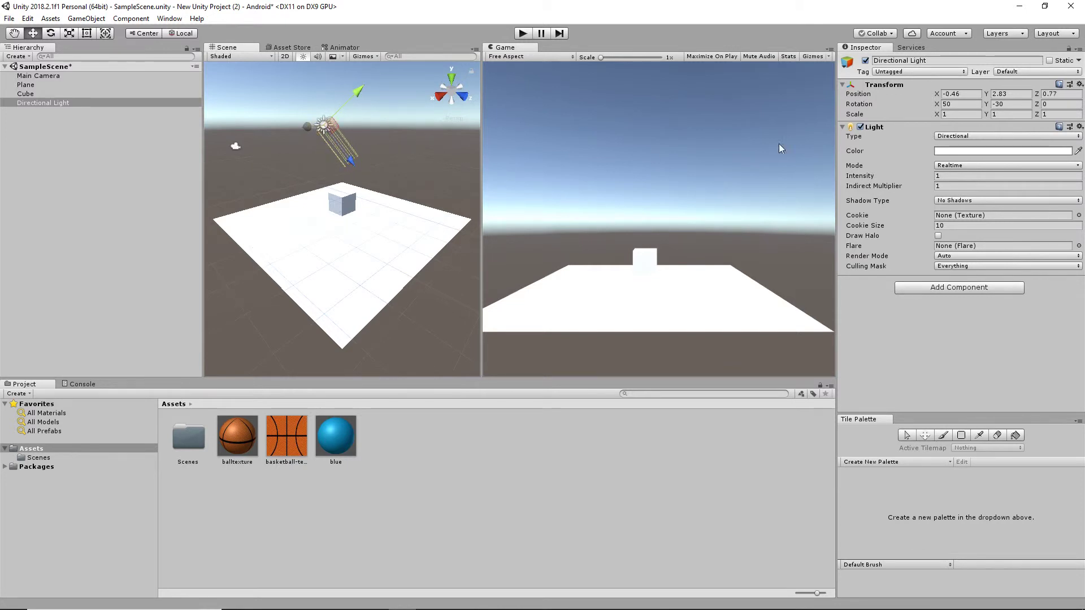
Set the directional light's position to 0 on X, Y and Z.
left_click(965, 93)
type("0")
key("Tab")
type("0")
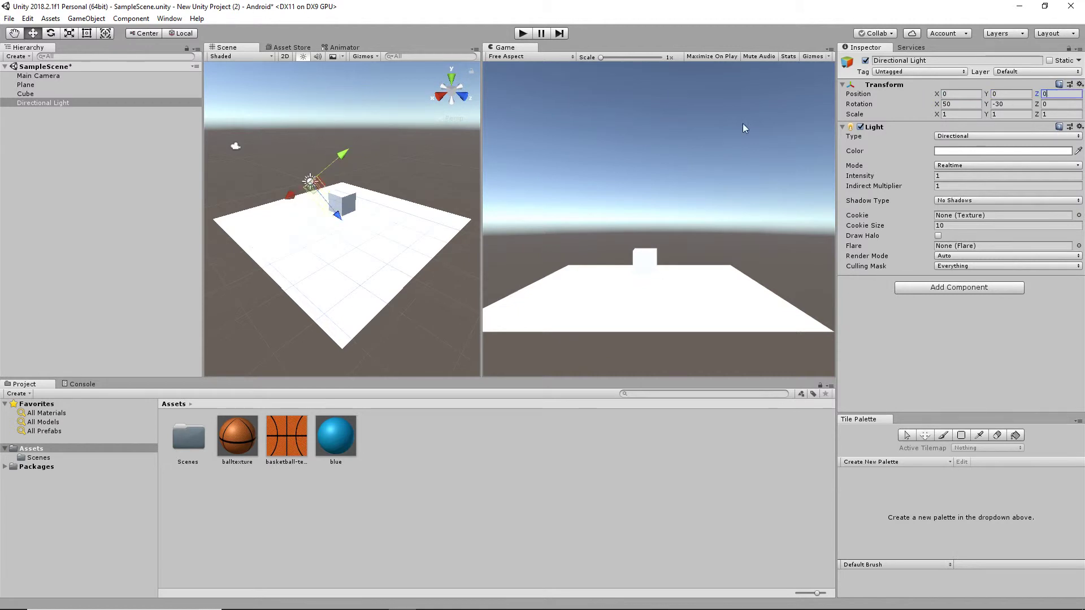
Rotate the directional light to about 102.44 on X and move it freehand to about X 0.81, Y 0.36 and Z -1.39.
left_click(50, 33)
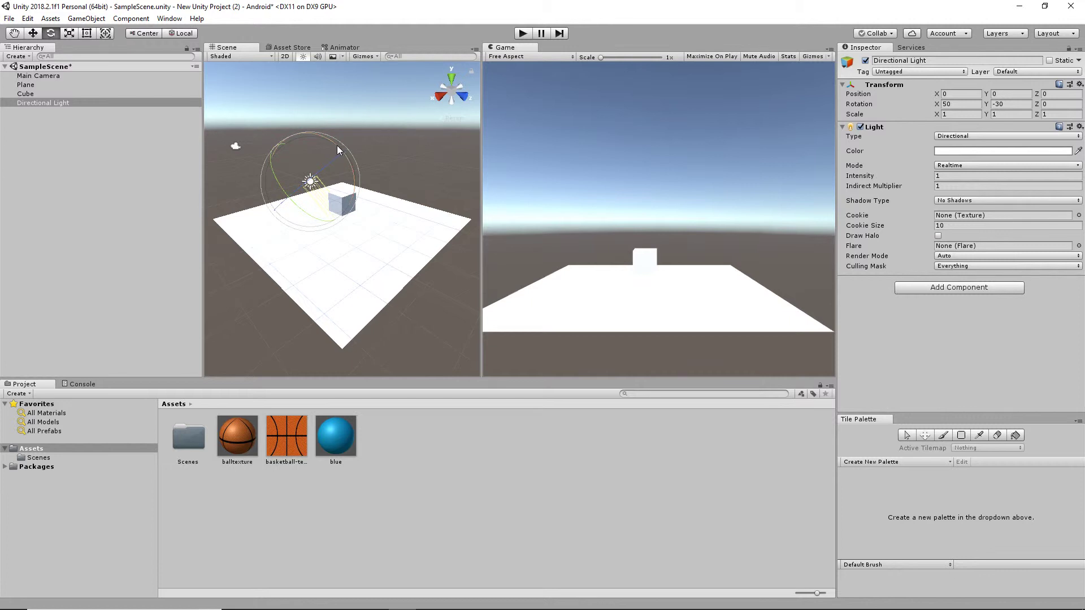
left_click_drag(337, 145, 356, 237)
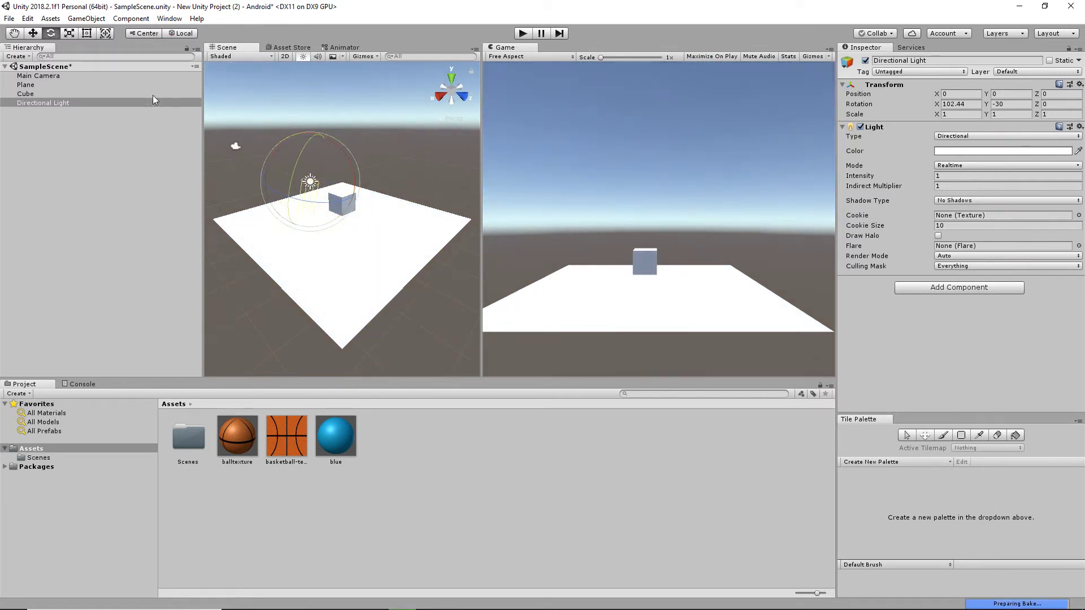
left_click(33, 33)
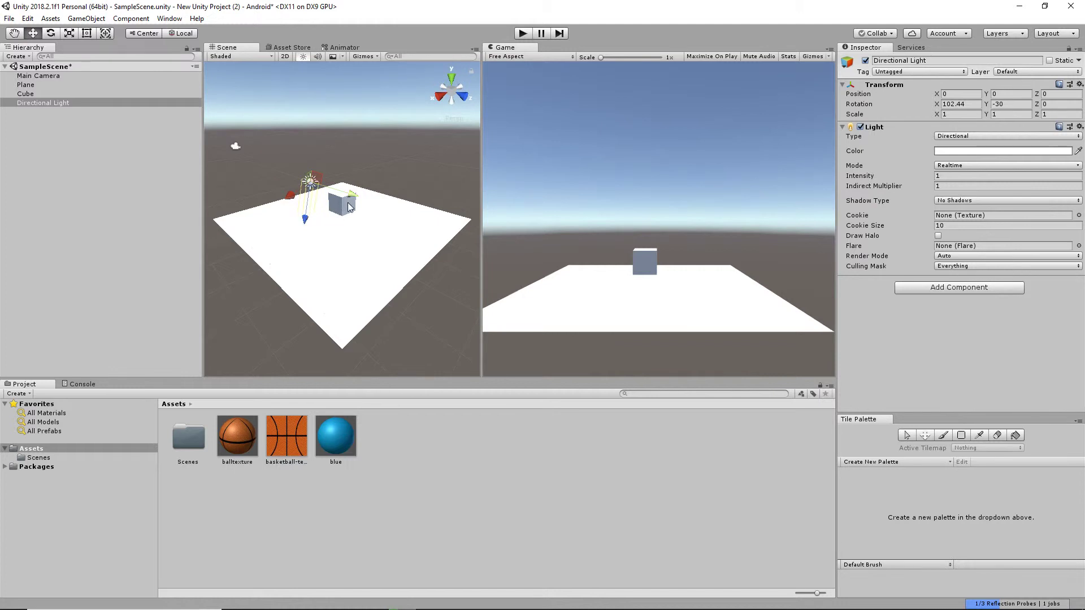
mouse_move(309, 182)
left_mouse_down()
mouse_move(320, 189)
mouse_move(299, 159)
mouse_move(322, 163)
mouse_move(303, 186)
mouse_move(342, 203)
mouse_move(387, 250)
mouse_move(326, 188)
left_mouse_up()
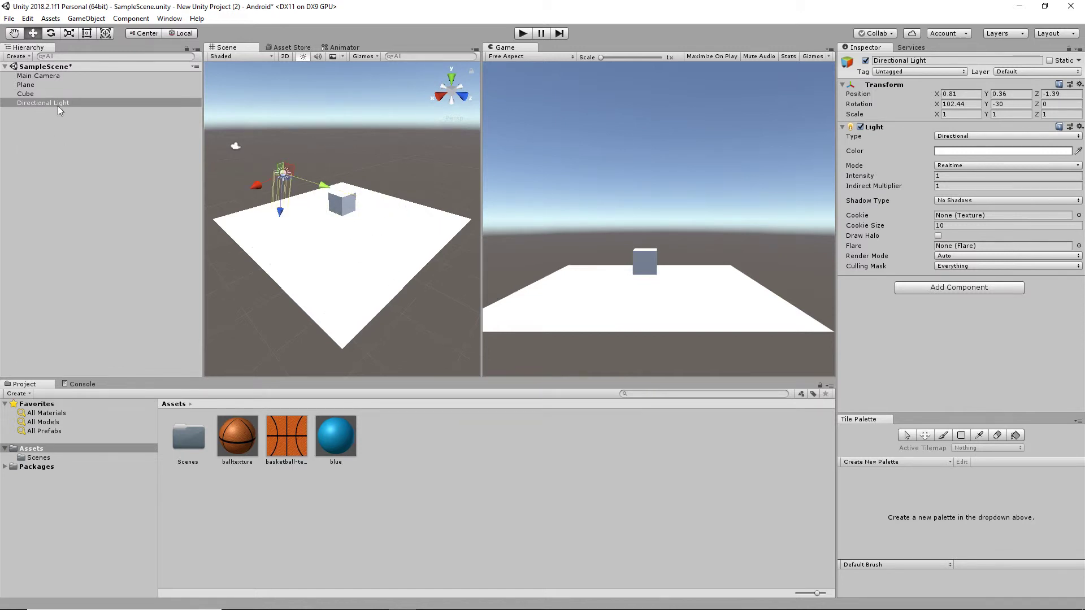
left_click(29, 93)
left_click(33, 103)
left_click(30, 95)
left_click(31, 103)
left_click(37, 92)
left_click(36, 102)
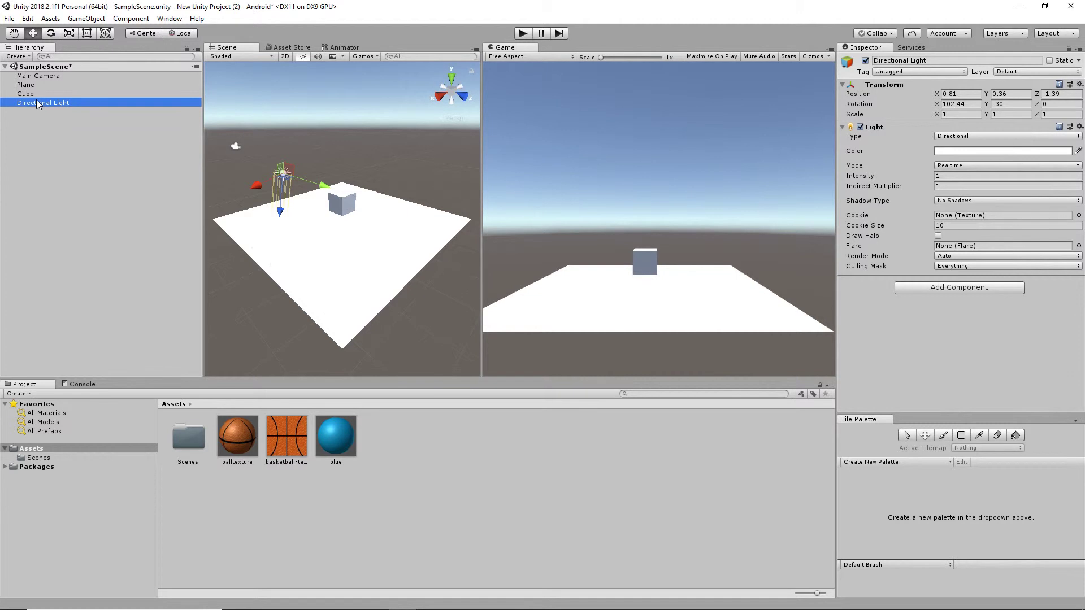
left_click(36, 123)
left_click(38, 104)
left_click(38, 114)
left_click(38, 104)
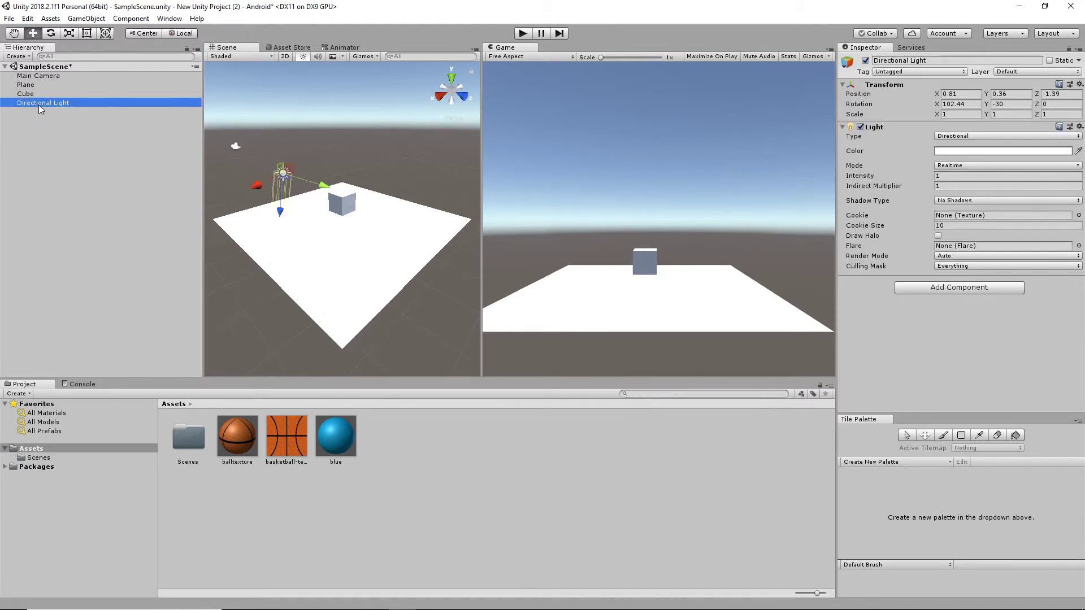
left_click(79, 19)
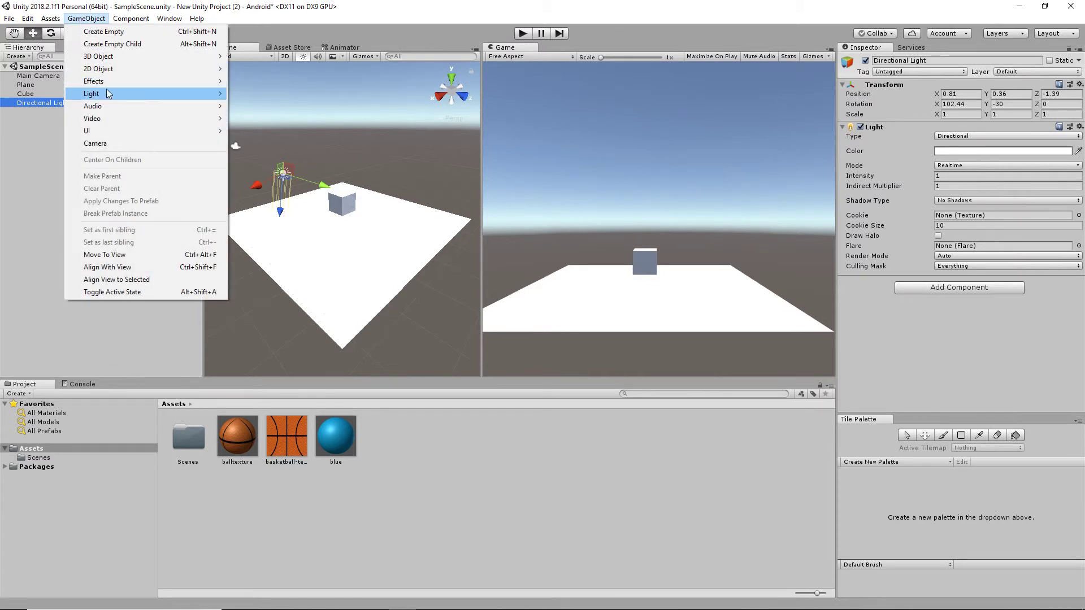
mouse_move(50, 18)
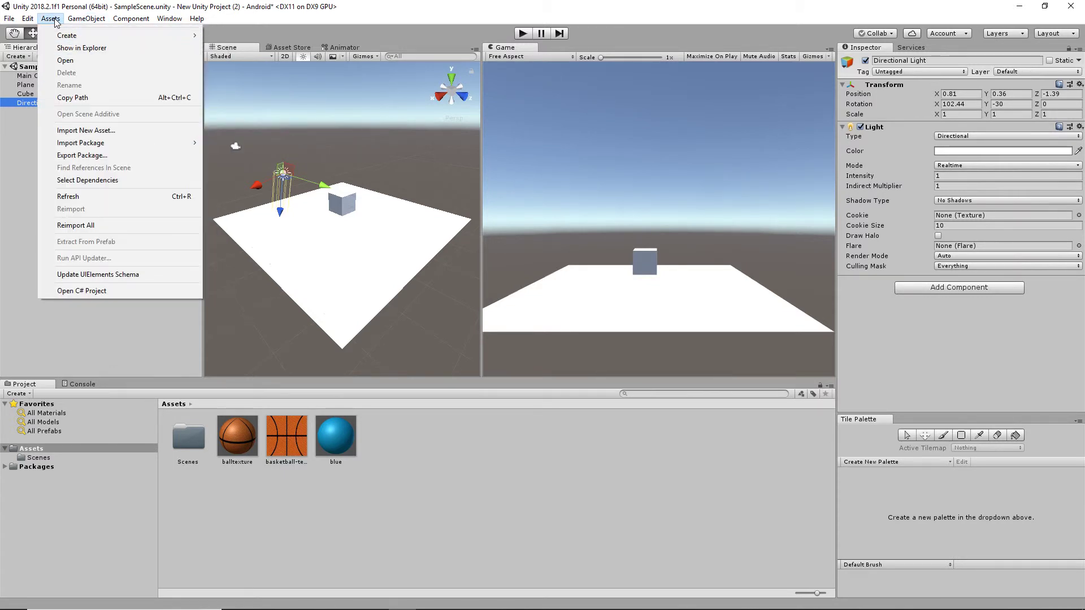
left_click(28, 101)
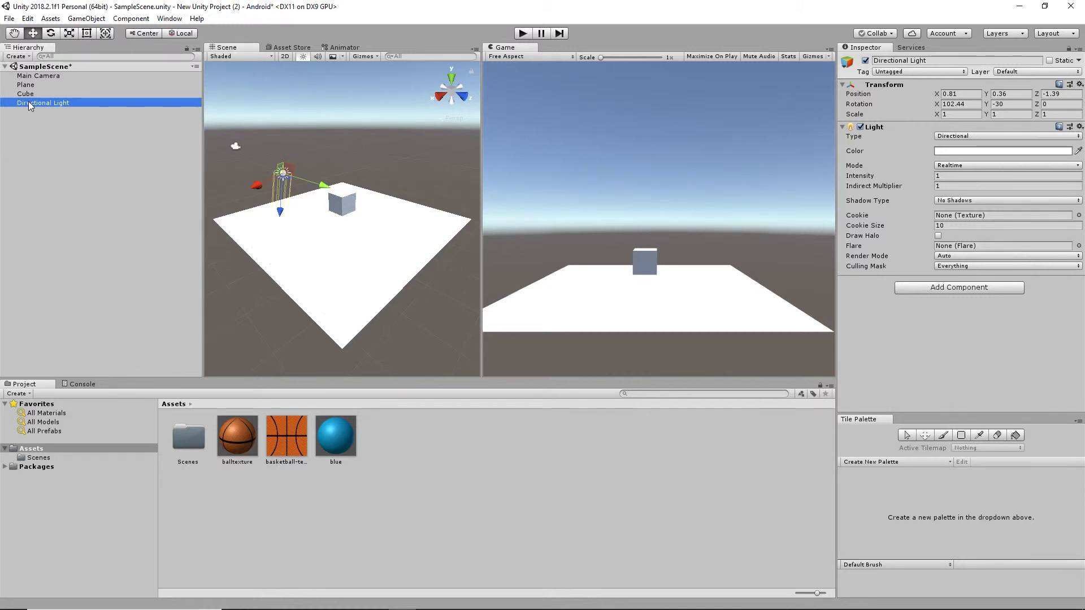
left_click(28, 97)
left_click(28, 100)
left_click(33, 96)
left_click(34, 102)
left_click(33, 94)
Reset the directional light's position to X 0, Y 0 and Z 0.
left_click(34, 102)
left_click(961, 94)
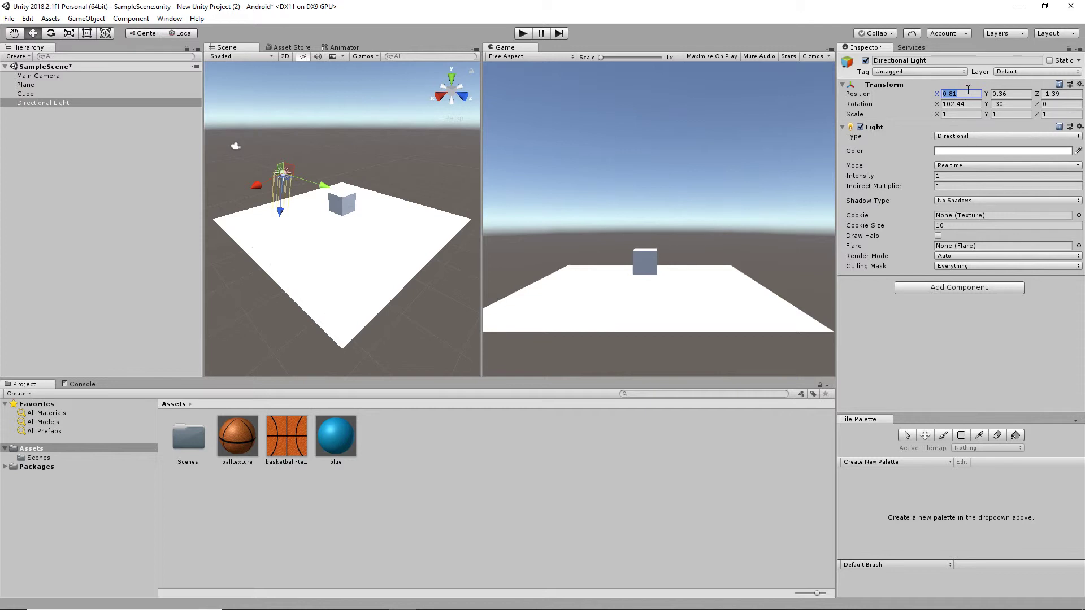
type("0")
key("Tab")
type("0")
key("Tab")
type("0")
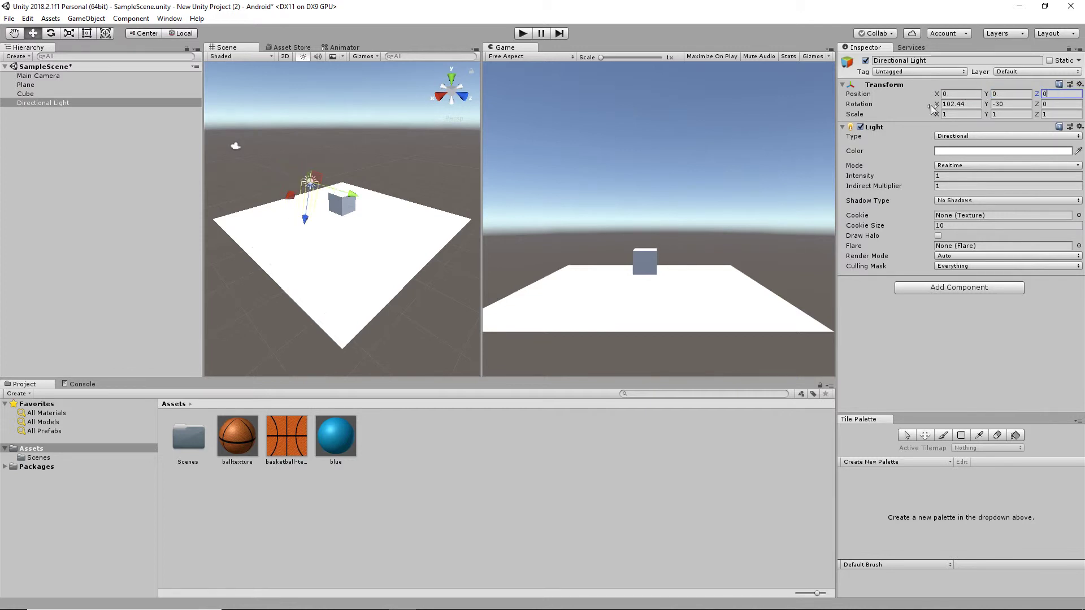
Set the directional light's rotation to 0 on the X and Y axes, leaving Z at 0.
left_click(28, 77)
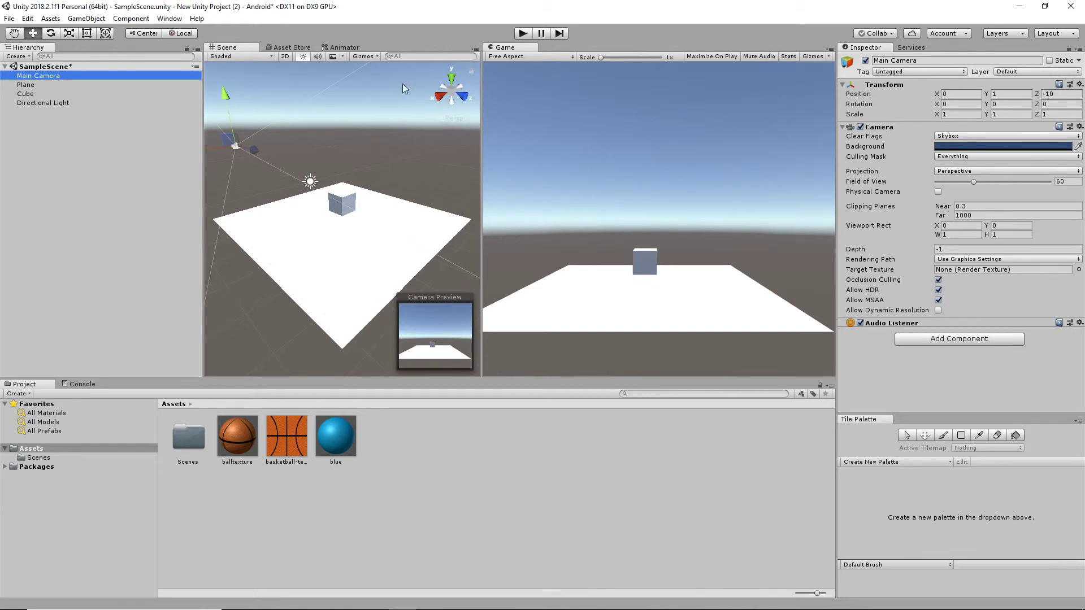
left_click(32, 104)
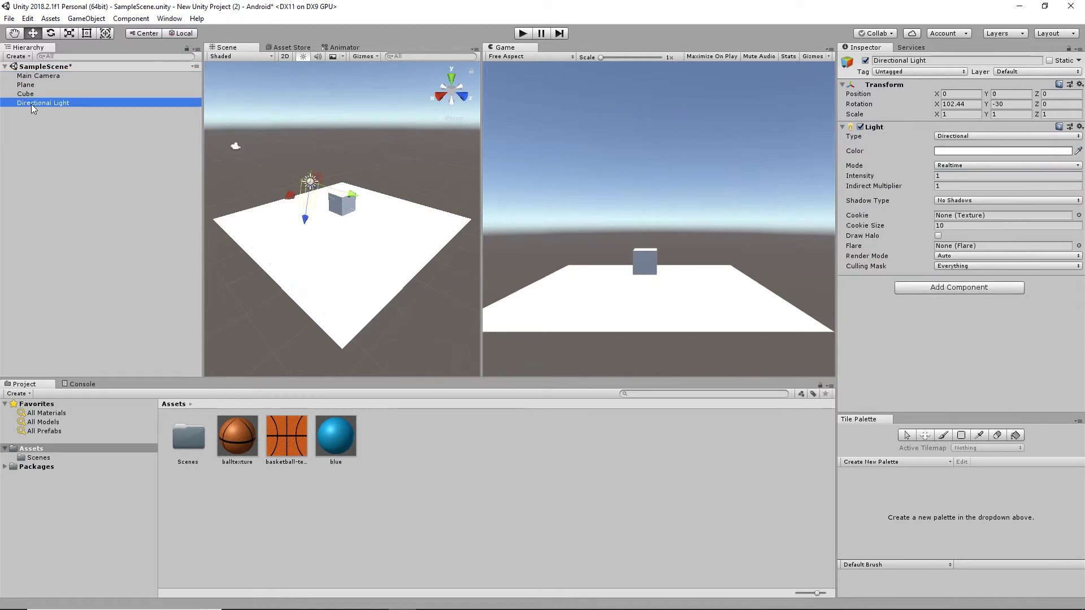
left_click(956, 104)
type("0")
key("Tab")
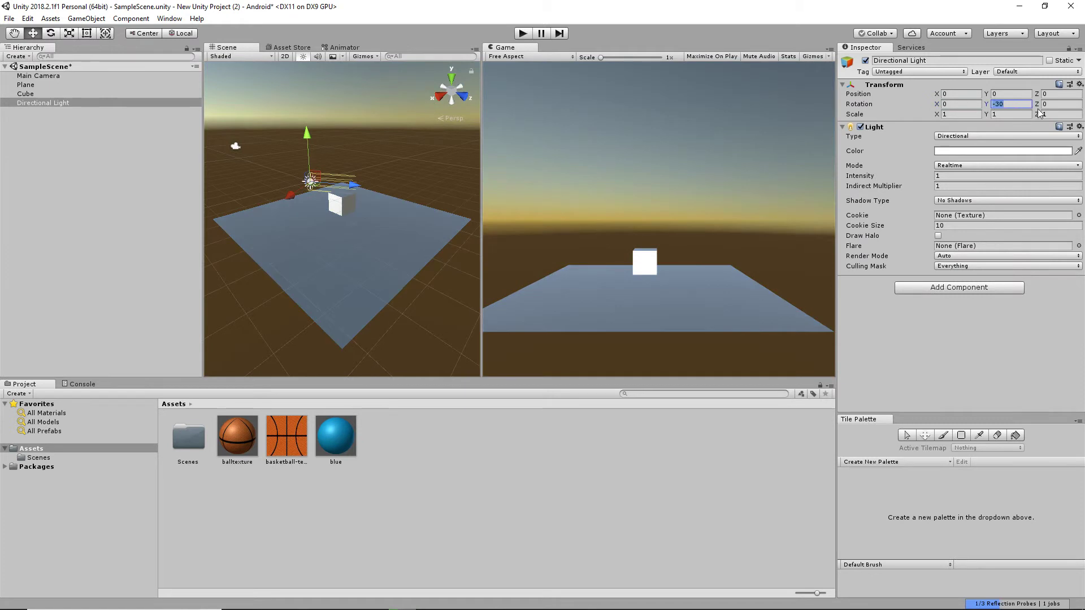
type("0")
key("Tab")
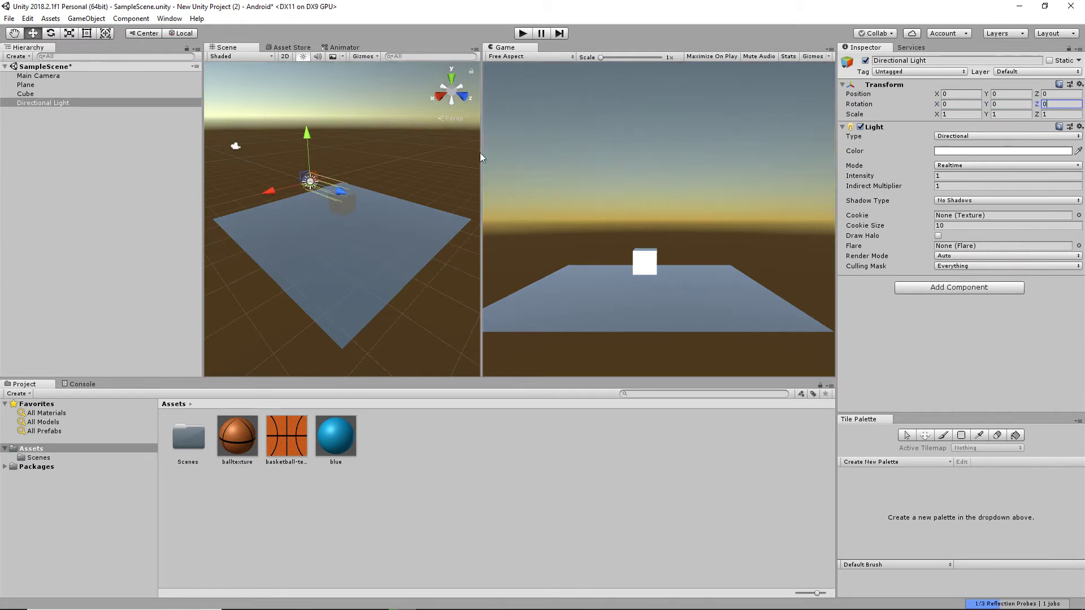
Rotate the directional light freehand about its X axis to about 166 degrees, so the sun shows above the plane in the camera's view.
left_click(51, 32)
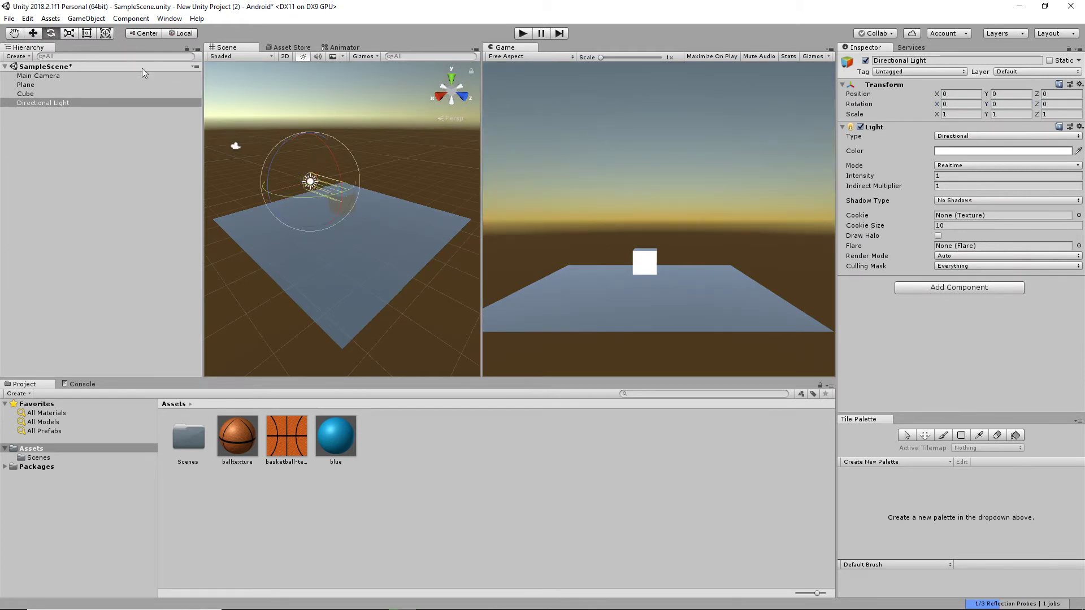
mouse_move(323, 145)
left_mouse_down()
mouse_move(346, 163)
mouse_move(373, 266)
mouse_move(368, 331)
mouse_move(323, 391)
mouse_move(333, 391)
mouse_move(337, 190)
mouse_move(344, 224)
mouse_move(345, 213)
left_mouse_up()
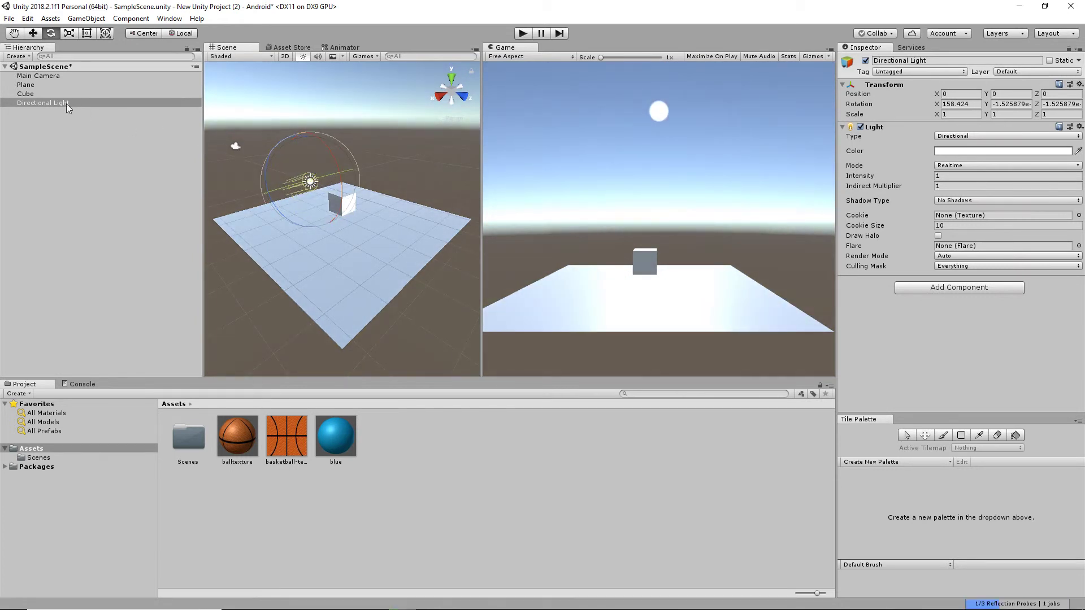
left_click(37, 78)
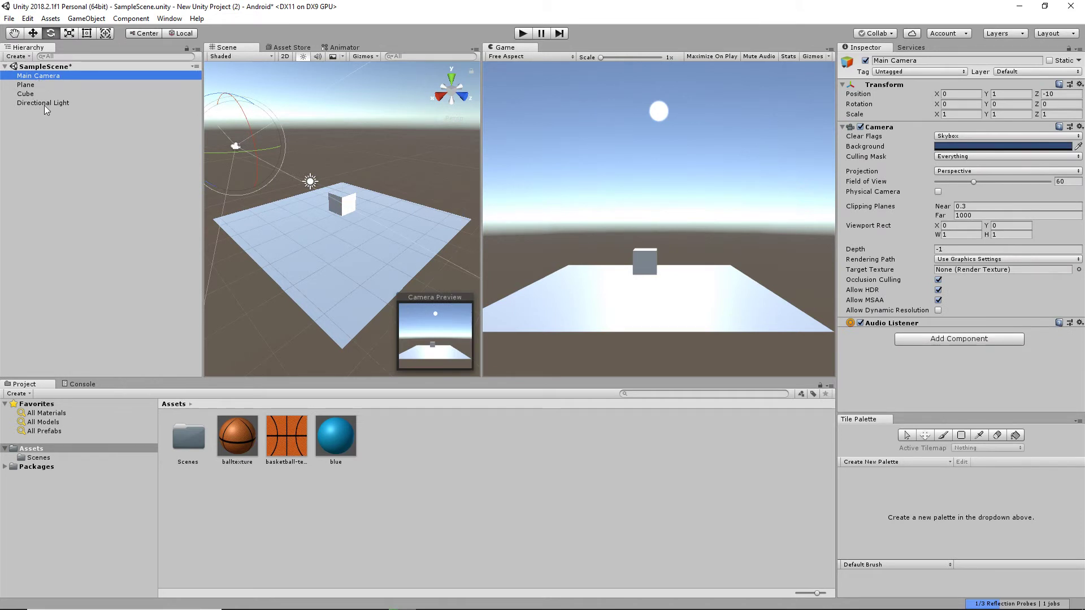
left_click(45, 103)
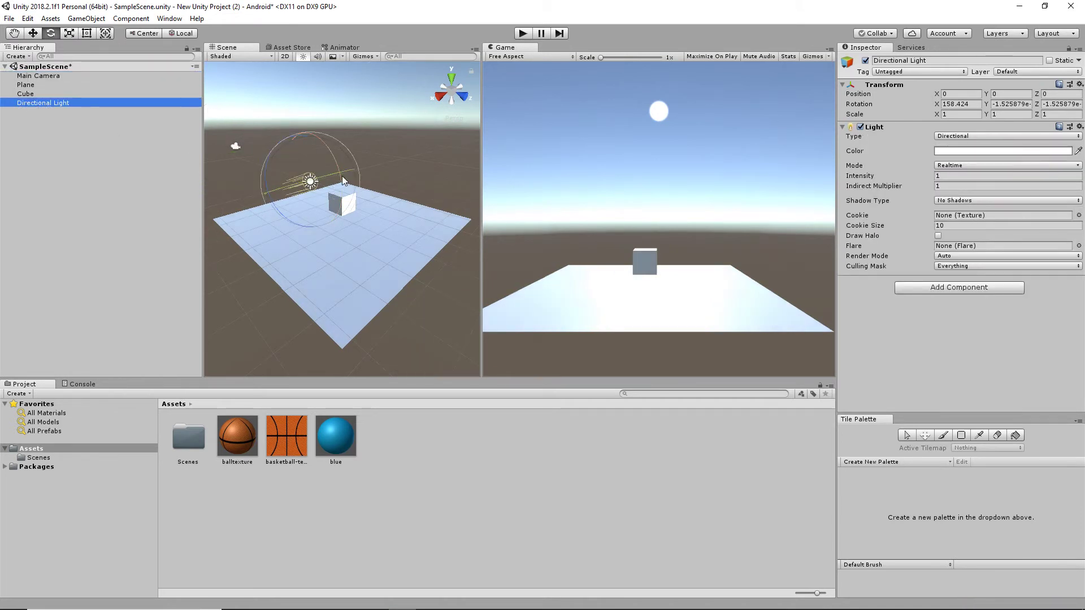
mouse_move(330, 159)
left_mouse_down()
mouse_move(335, 178)
mouse_move(320, 175)
mouse_move(331, 151)
mouse_move(331, 164)
left_mouse_up()
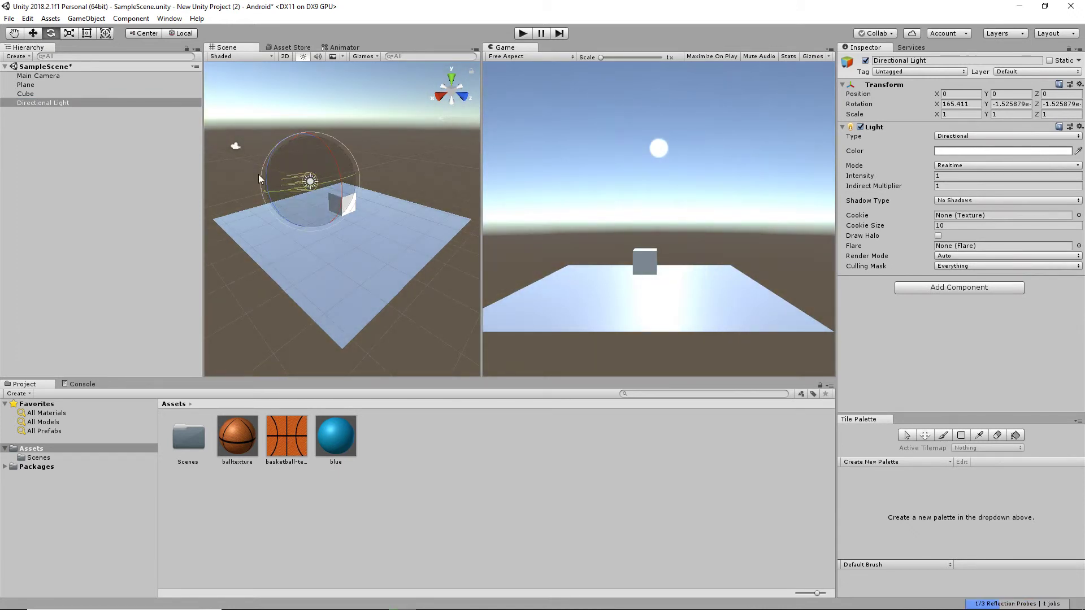
mouse_move(333, 152)
left_mouse_down()
mouse_move(340, 172)
mouse_move(331, 134)
mouse_move(340, 171)
mouse_move(335, 148)
mouse_move(331, 156)
left_mouse_up()
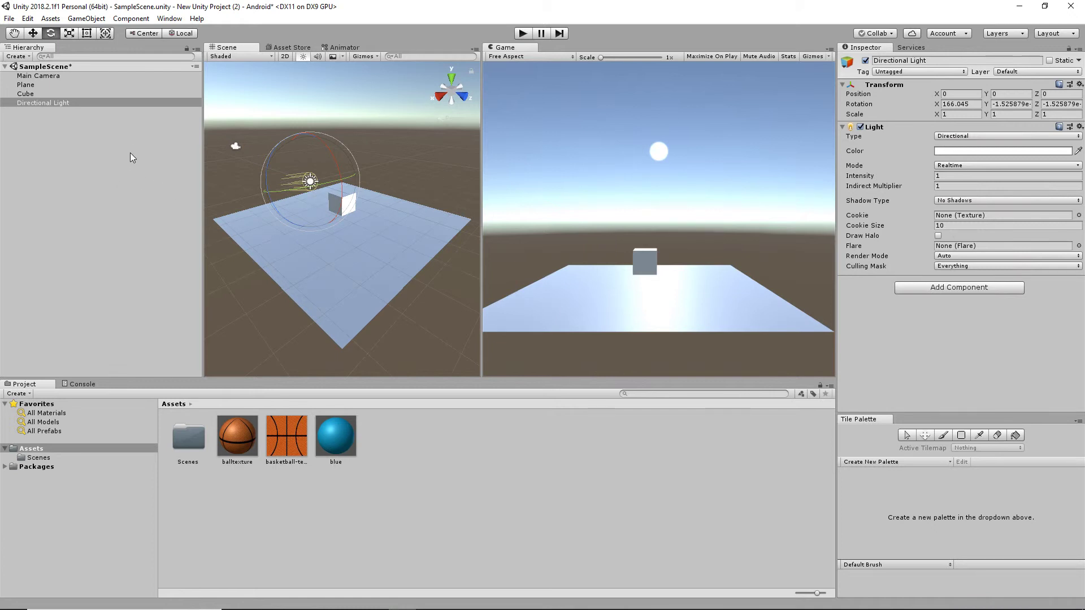
Create a lens flare asset named sunFlare.
left_click(50, 19)
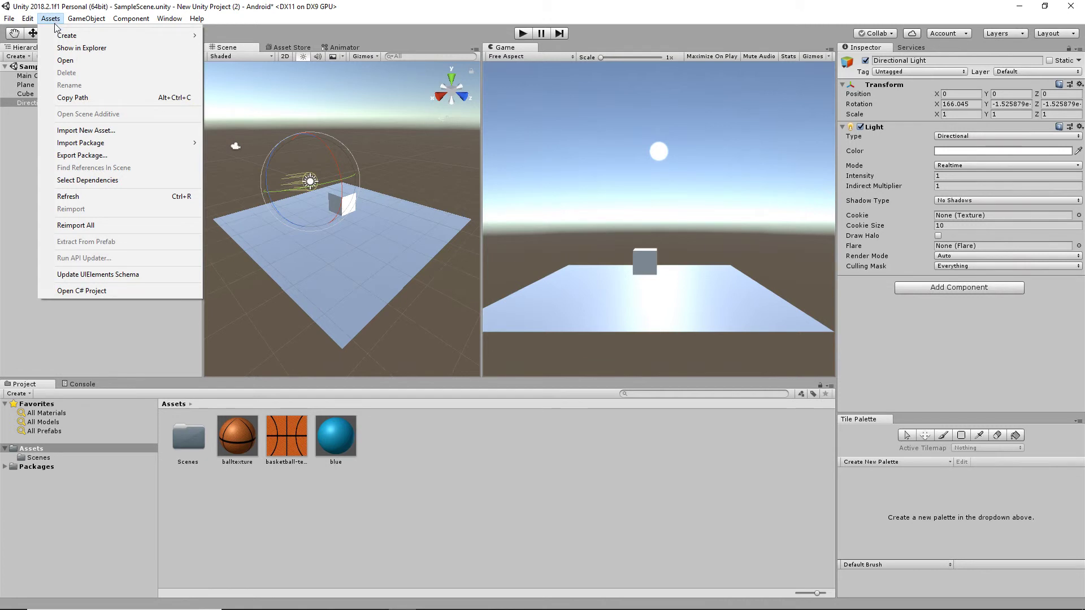
mouse_move(58, 37)
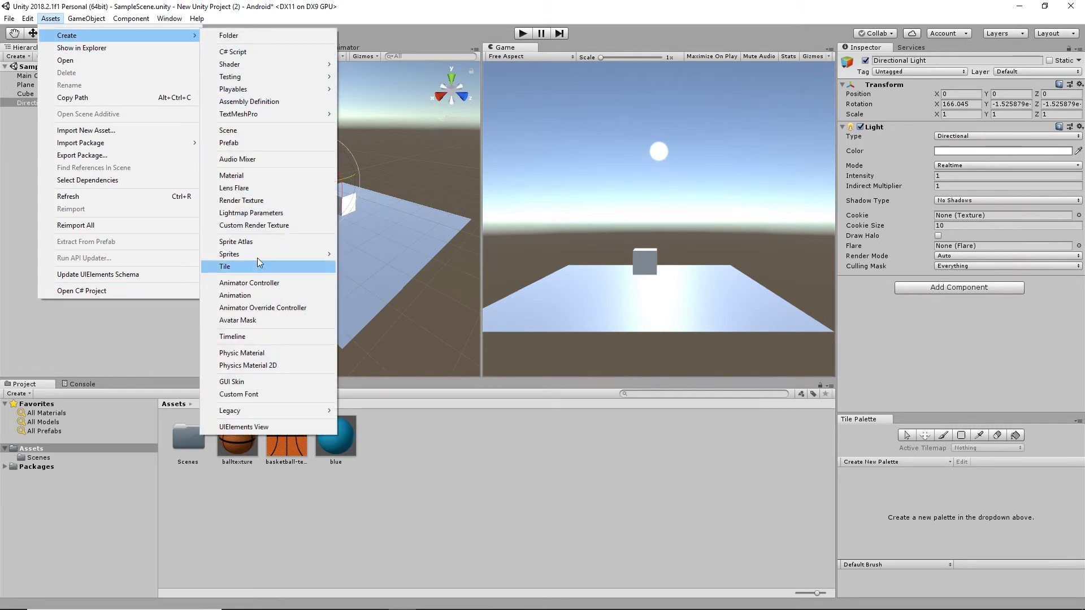
left_click(252, 188)
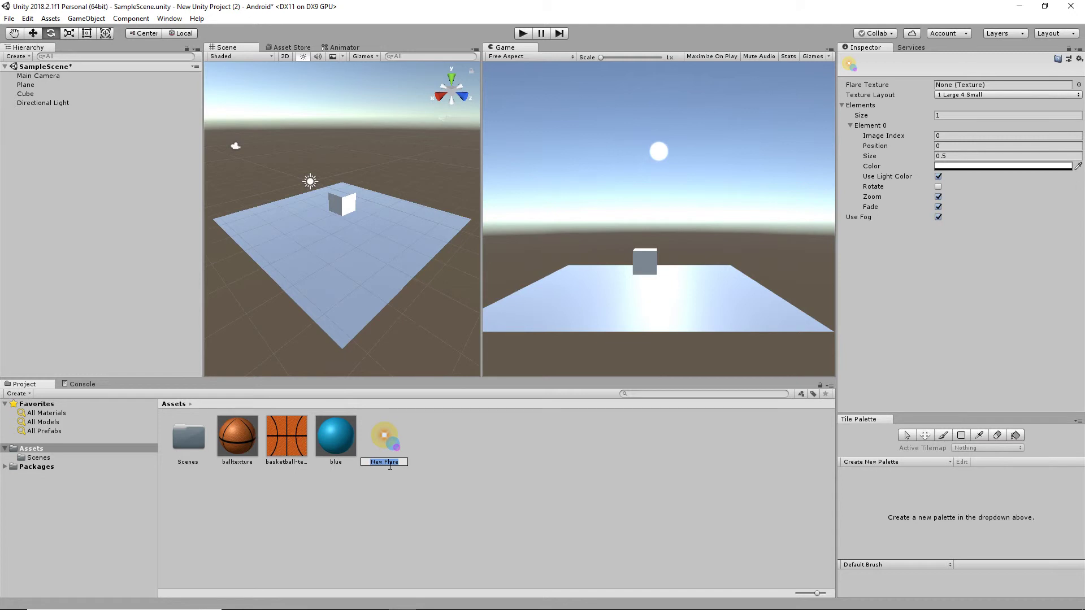
type("sunFlare")
key("Return")
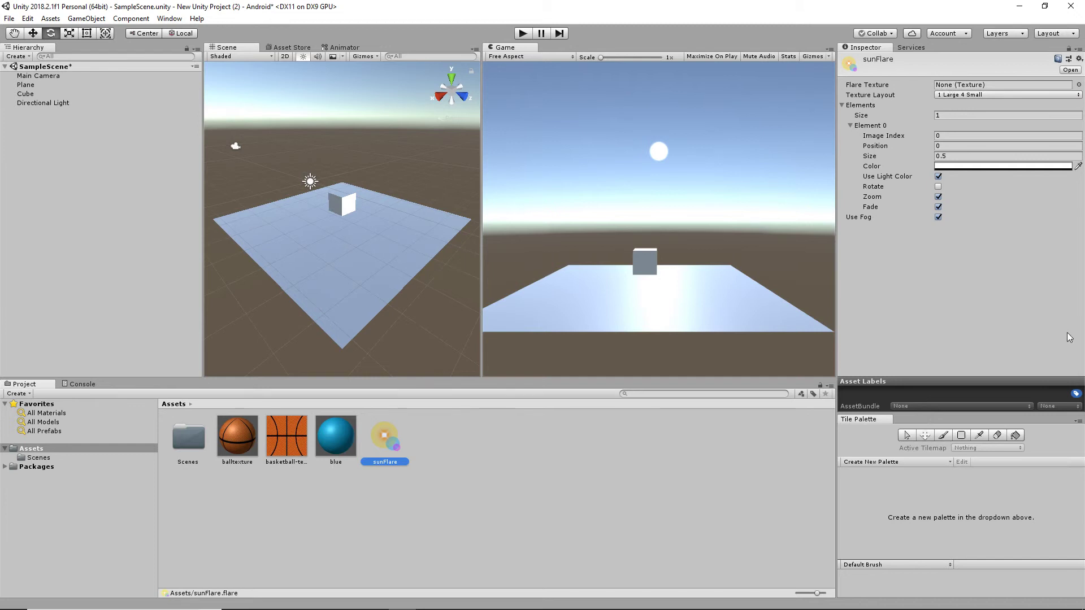
Import the Lens-Flare-Textures-2 image from the desktop into the project's Assets folder.
left_click(431, 600)
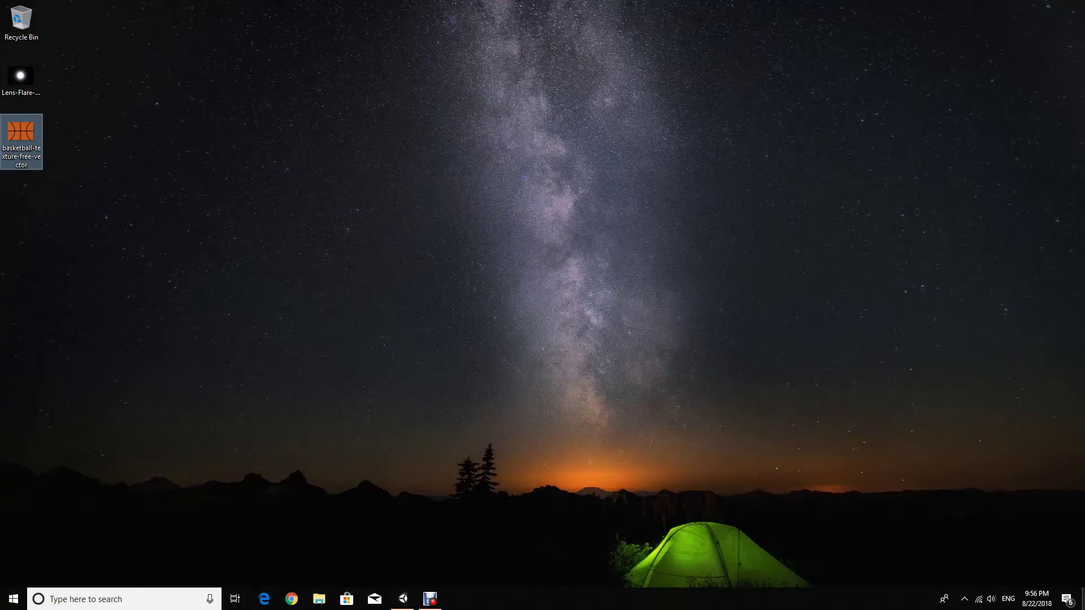
left_click(25, 87)
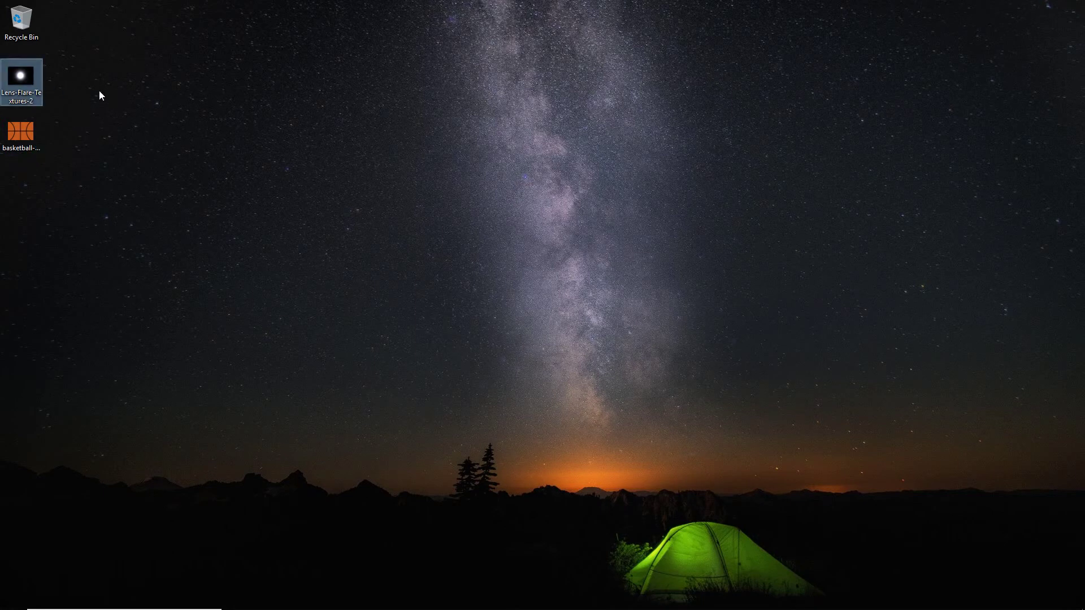
left_click_drag(19, 76, 526, 473)
left_click(389, 440)
Assign Lens-Flare-Textures-2 as sunFlare's flare texture and set its texture layout to 1 Texture.
left_click(439, 440)
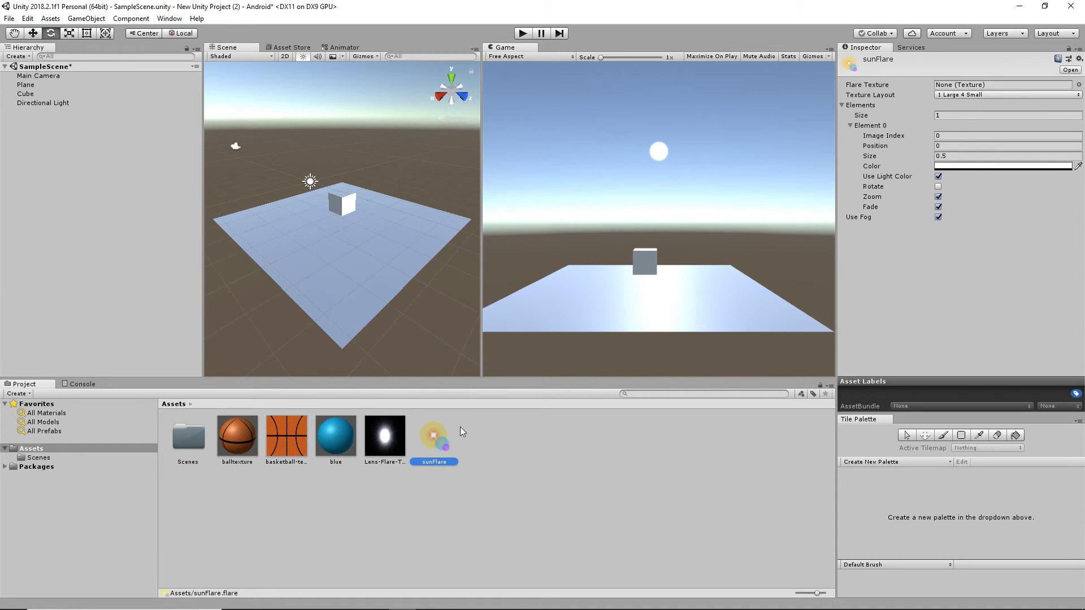
left_click_drag(387, 439, 948, 90)
left_click(955, 96)
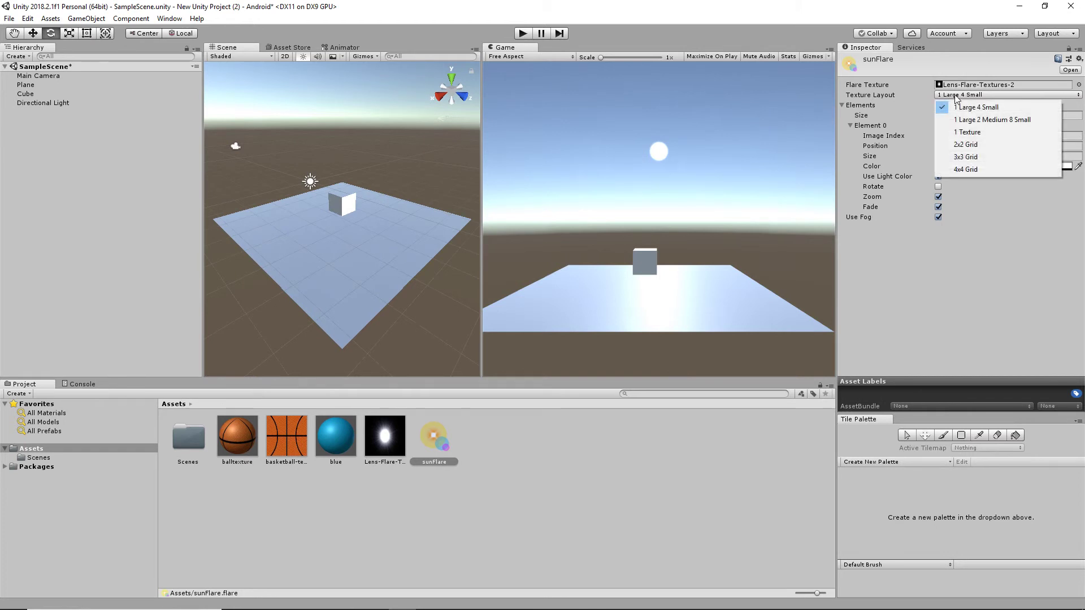
left_click(969, 133)
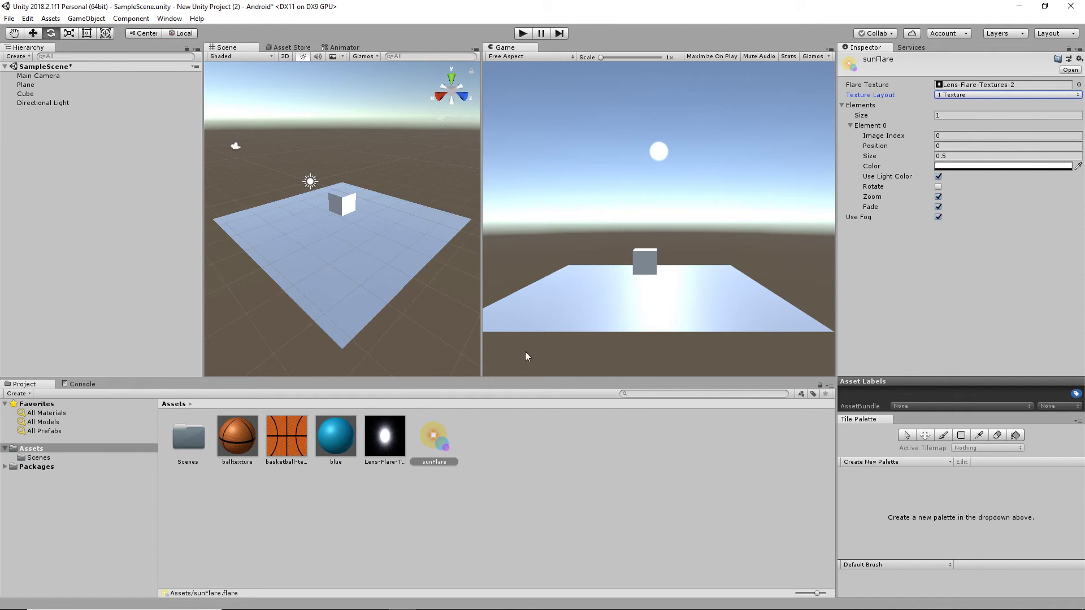
left_click(430, 440)
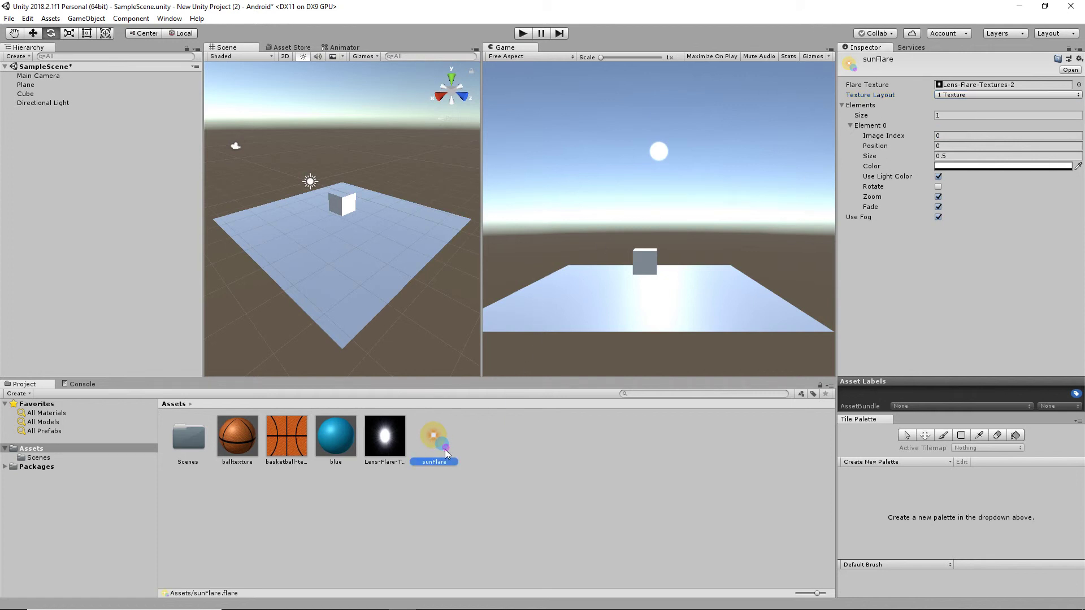
Assign the sunFlare asset as the Directional Light's flare.
left_click(452, 440)
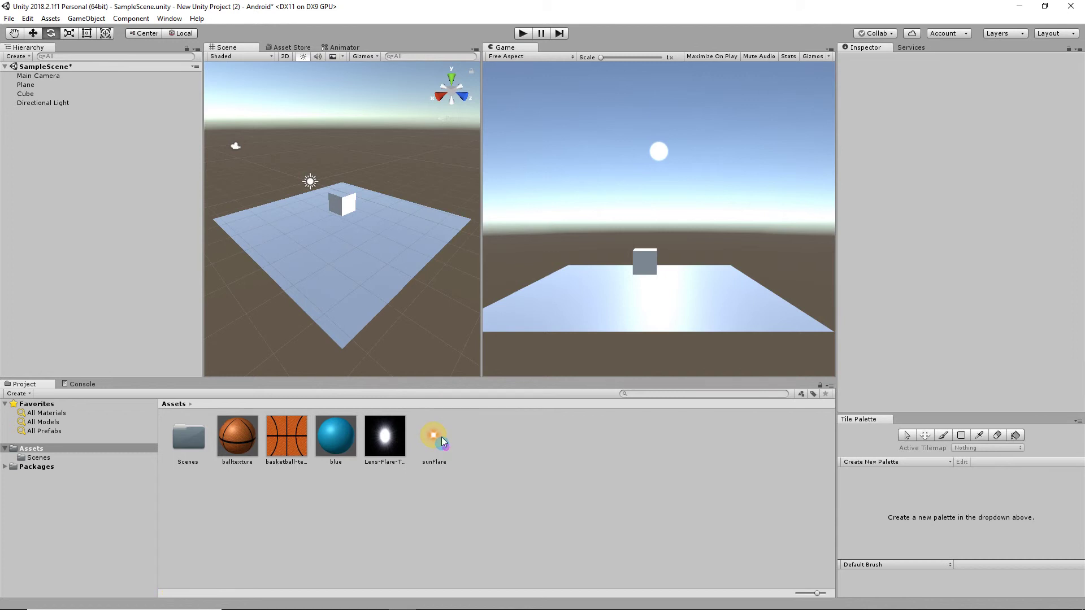
left_click_drag(439, 436, 34, 105)
left_click(67, 103)
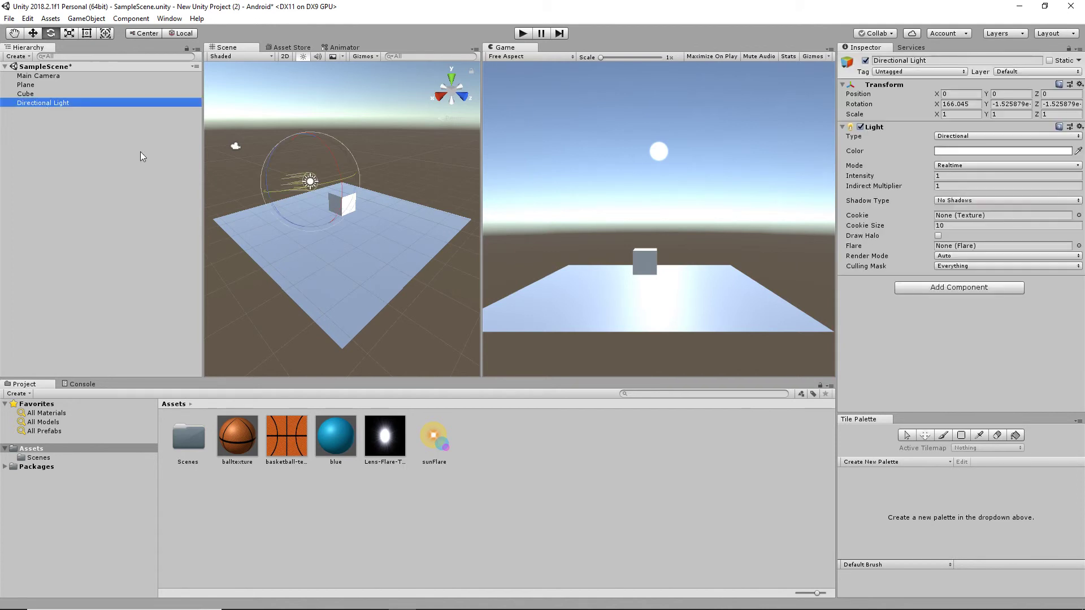
left_click(432, 435)
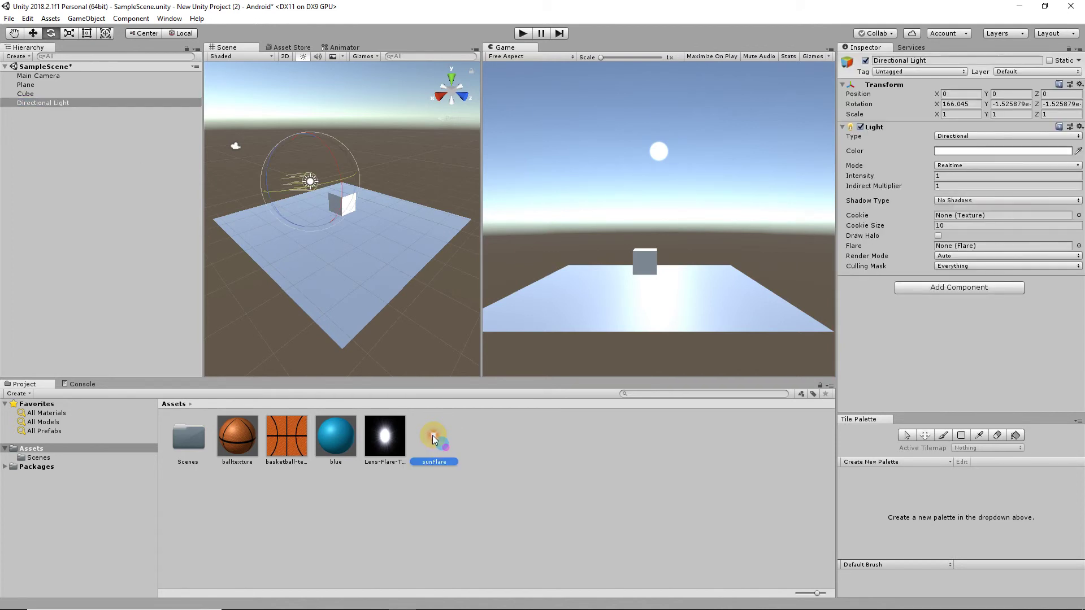
mouse_move(433, 435)
left_mouse_down()
mouse_move(814, 281)
mouse_move(432, 452)
left_mouse_up()
left_click_drag(435, 440, 962, 250)
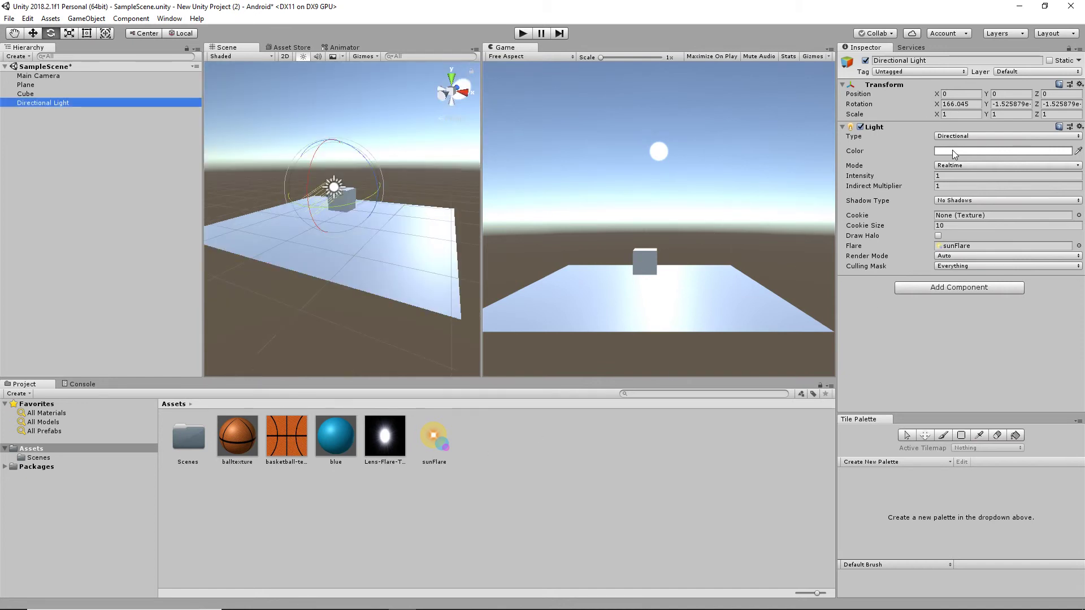
Enlarge Element 0 of the sunFlare asset freehand to a size of about 17.8.
left_click(442, 450)
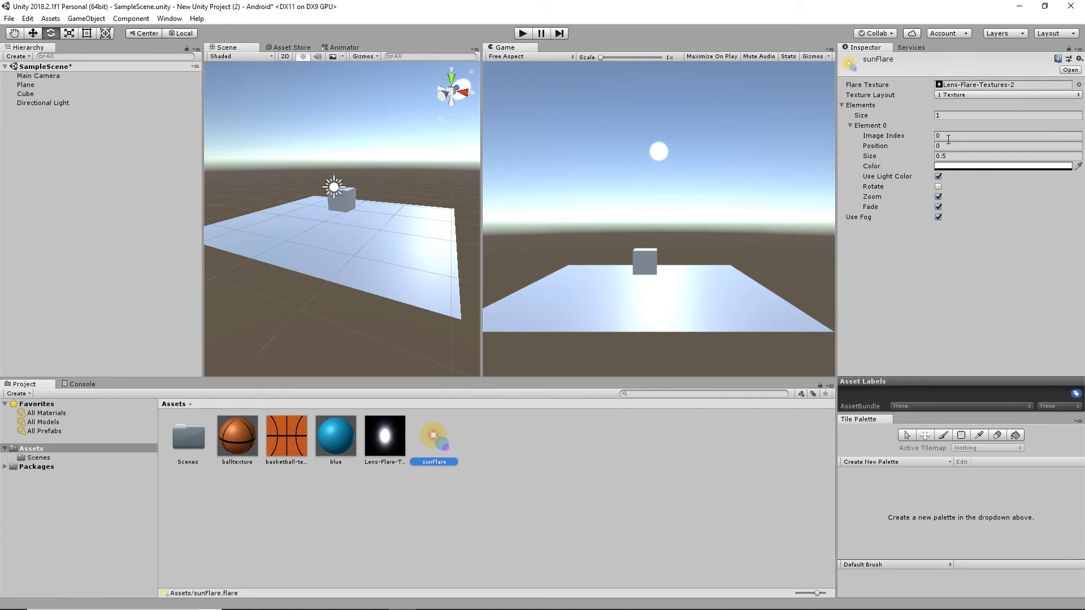
left_click_drag(920, 155, 173, 165)
left_click_drag(379, 140, 407, 150, "alt")
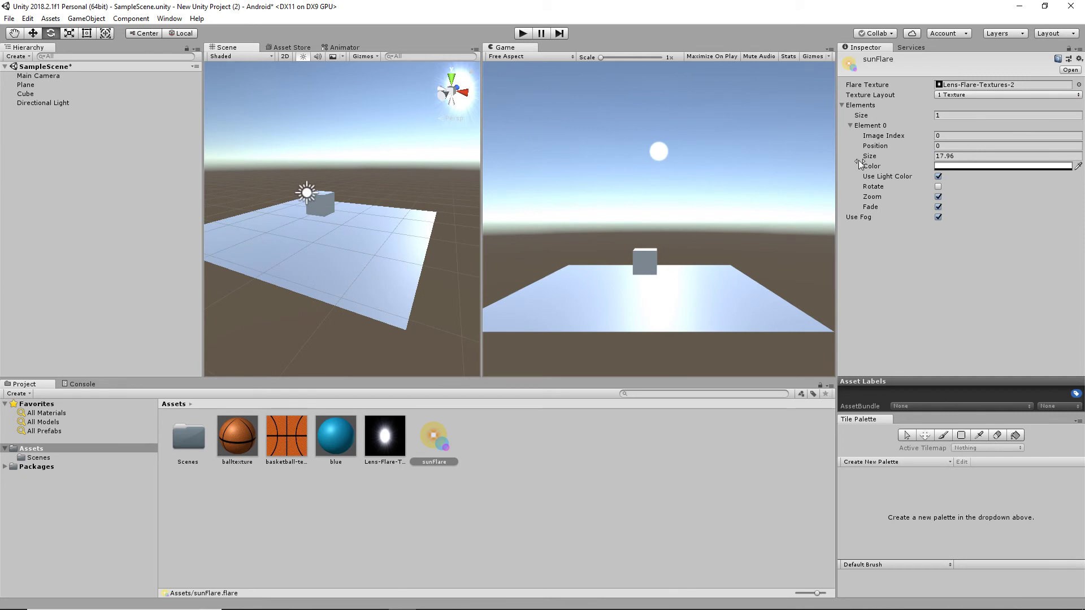
left_click_drag(928, 161, 922, 160)
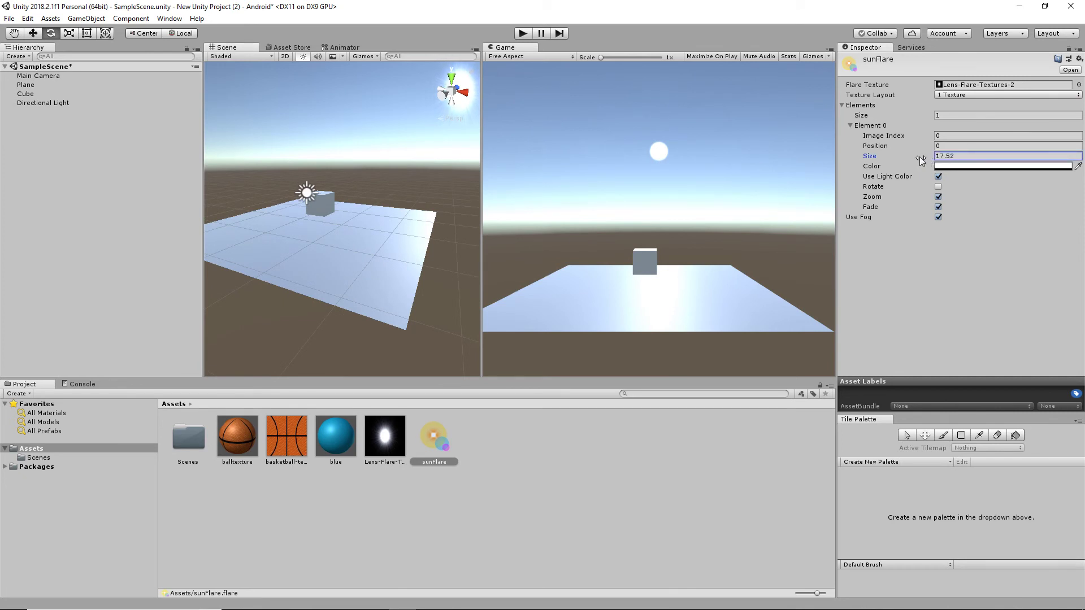
left_click_drag(927, 159, 924, 160)
Add a Flare Layer component to the Main Camera.
left_click(41, 77)
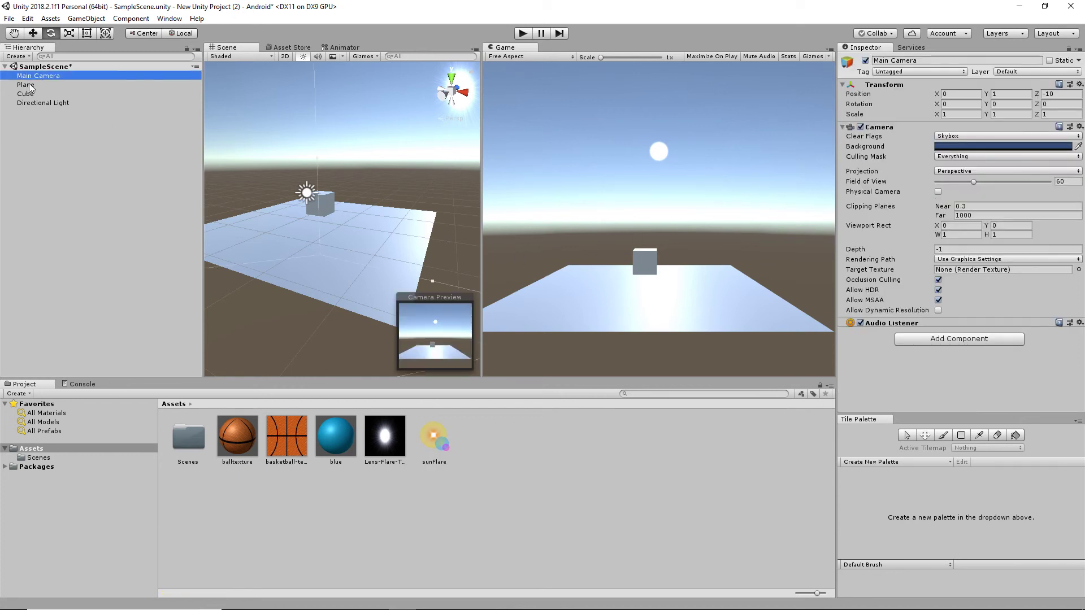
left_click(983, 341)
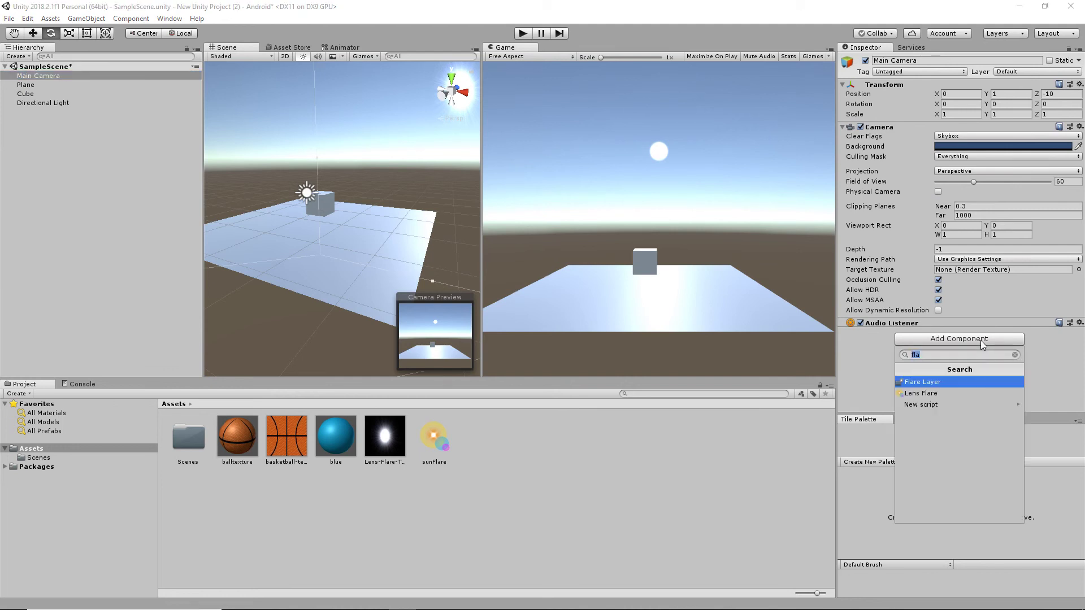
left_click(939, 365)
left_click(941, 384)
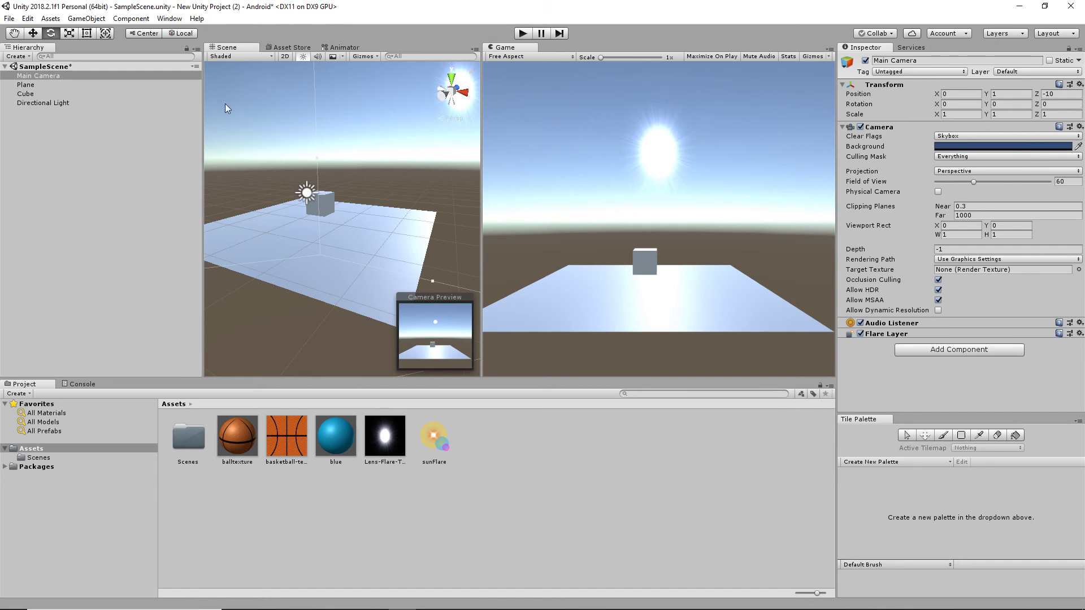
Reduce the size of sunFlare's Element 0 to 11.7 and shift its position to -0.1.
left_click(35, 103)
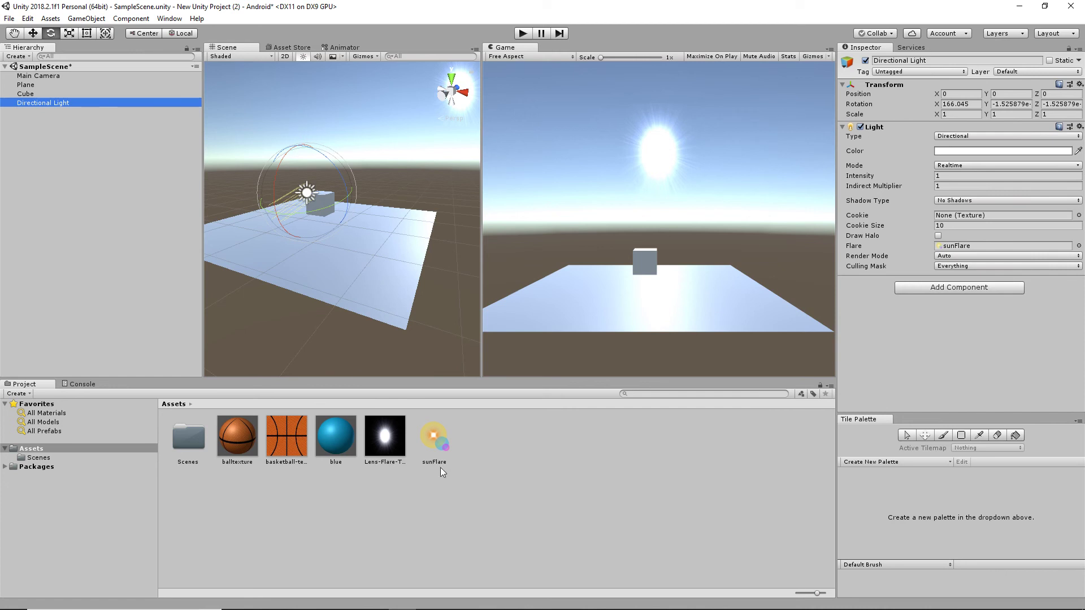
left_click(437, 440)
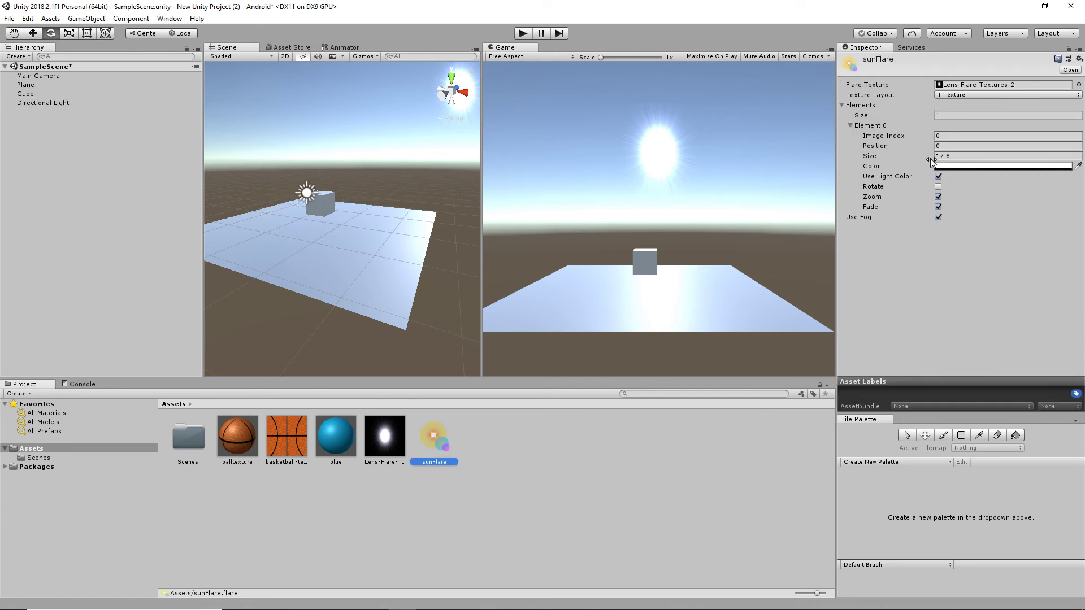
mouse_move(933, 157)
left_mouse_down()
mouse_move(902, 165)
mouse_move(915, 151)
left_mouse_up()
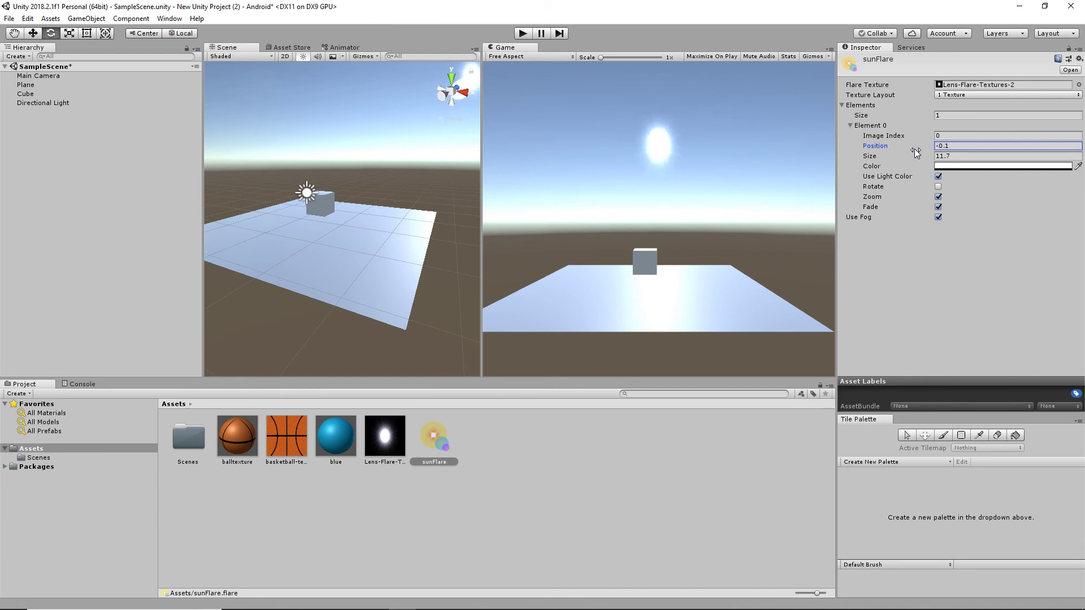
left_click(915, 157)
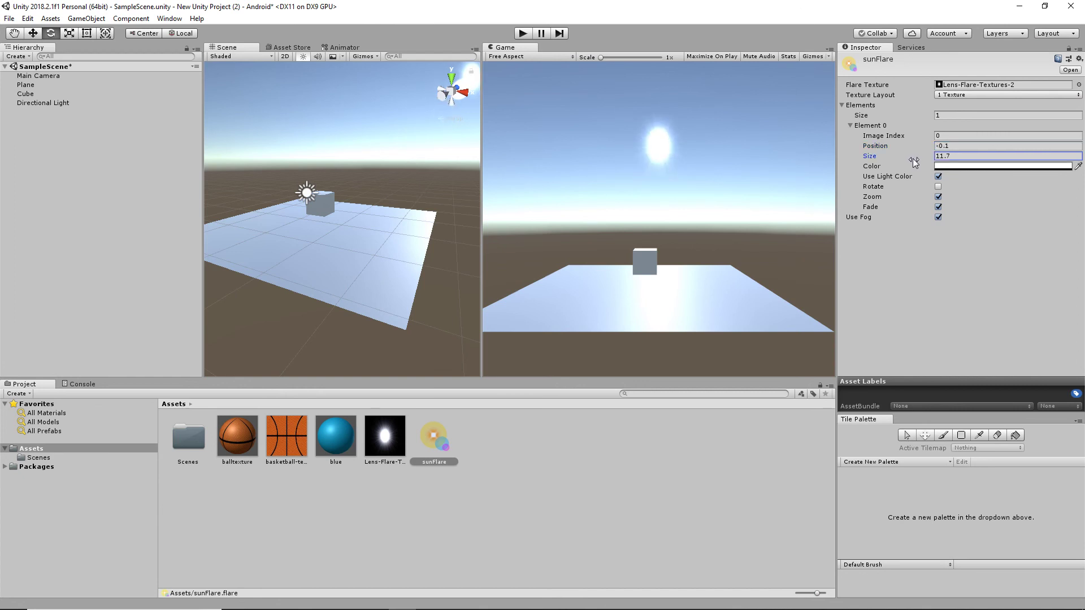
Tint sunFlare's Element 0 orange (E05D0A) and set its position to 0.
left_click(1007, 167)
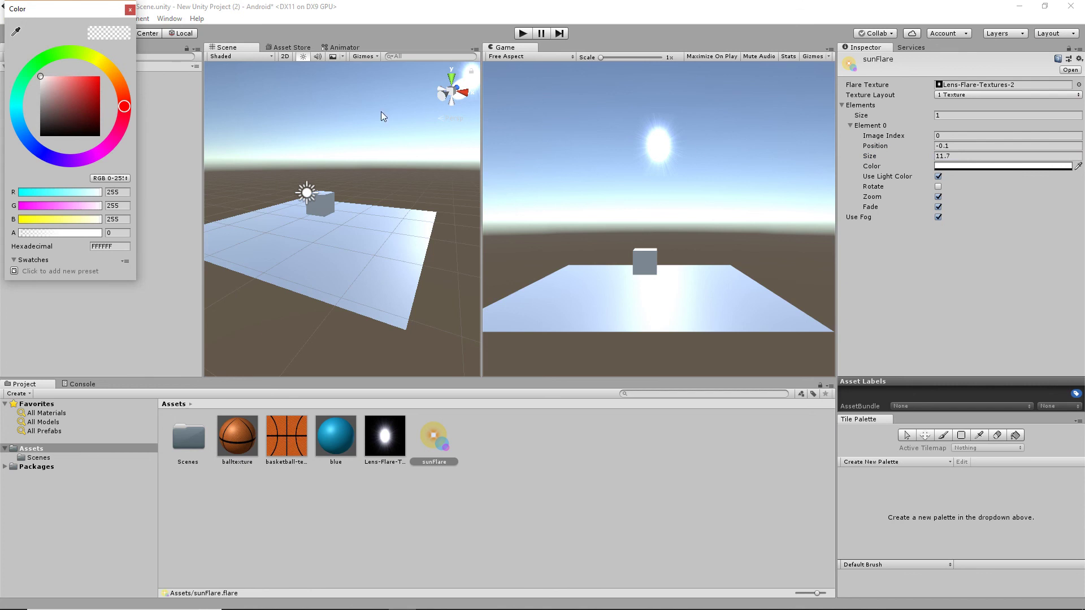
mouse_move(123, 95)
left_mouse_down()
mouse_move(96, 90)
mouse_move(90, 77)
mouse_move(97, 85)
left_mouse_up()
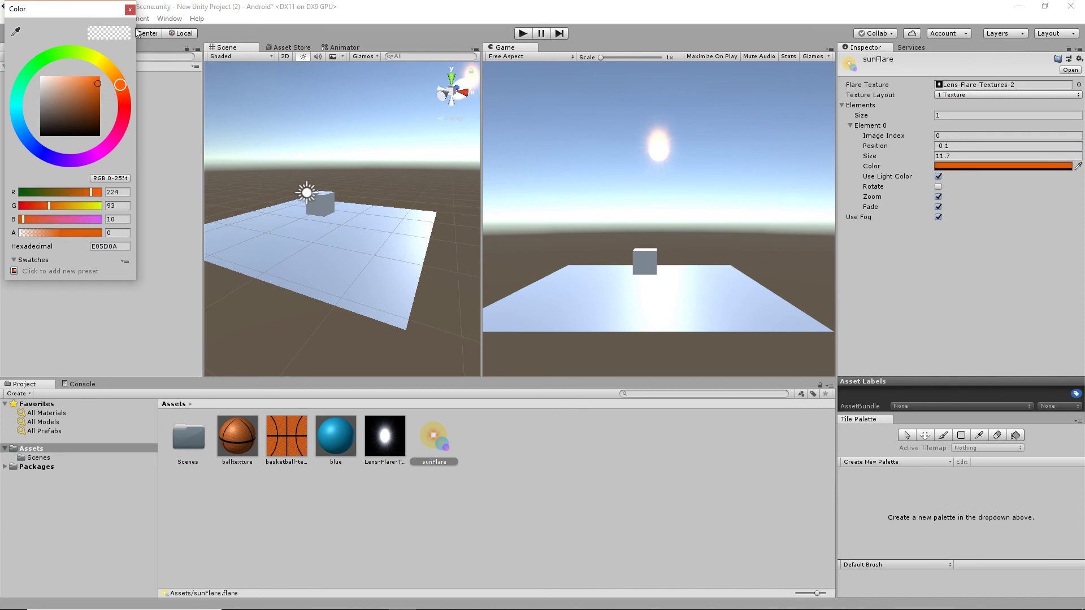
left_click(130, 10)
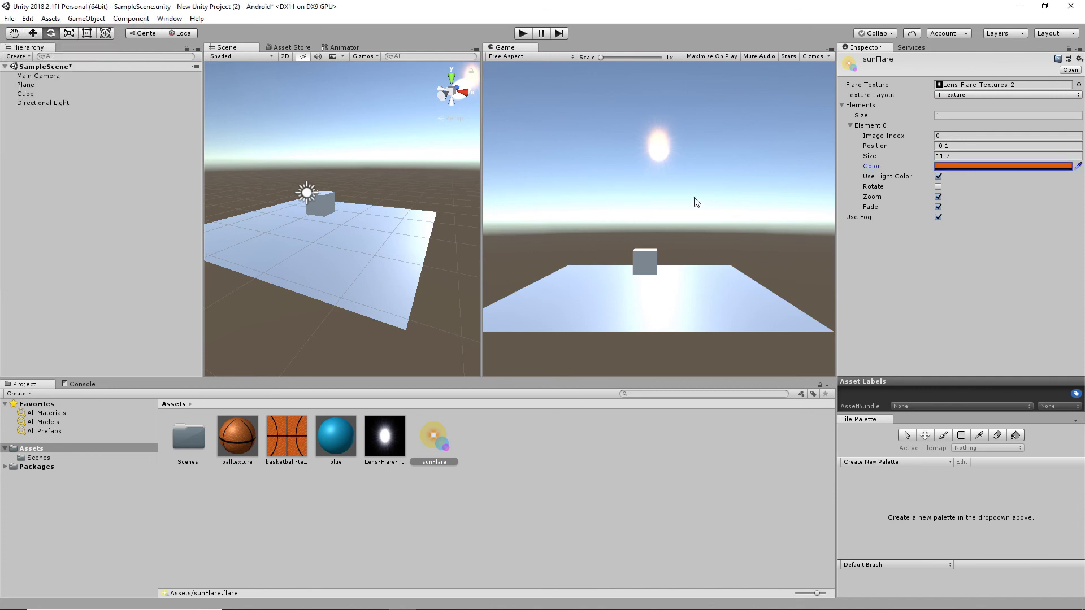
left_click(938, 146)
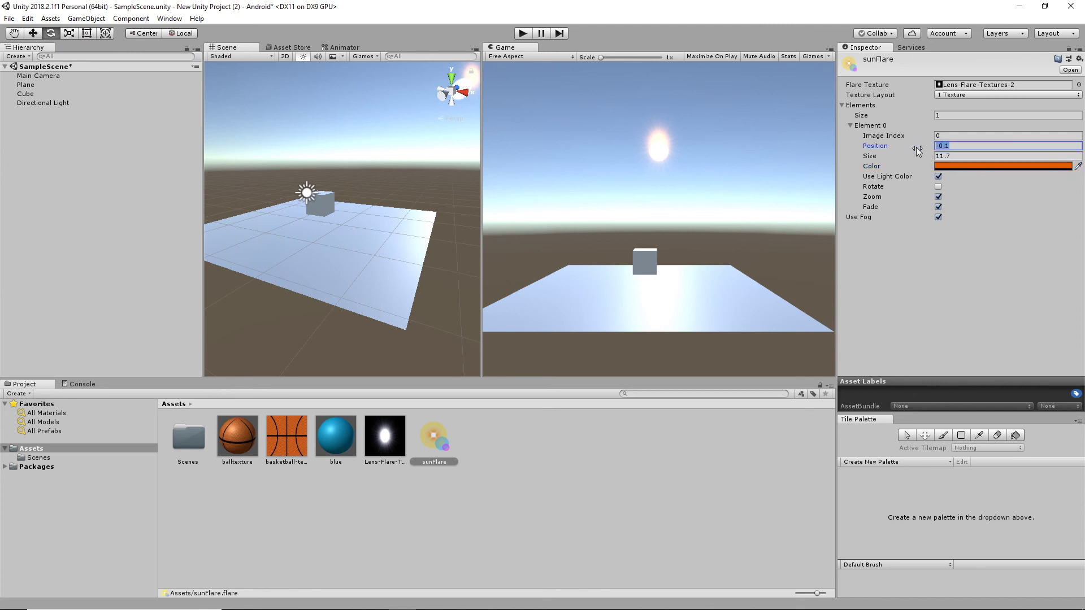
type("0")
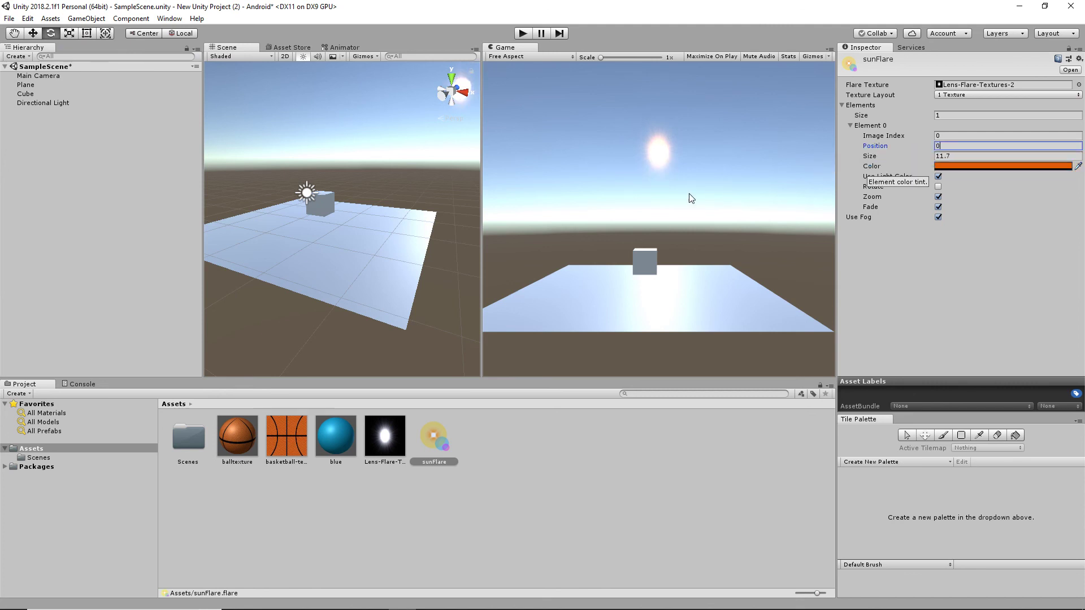